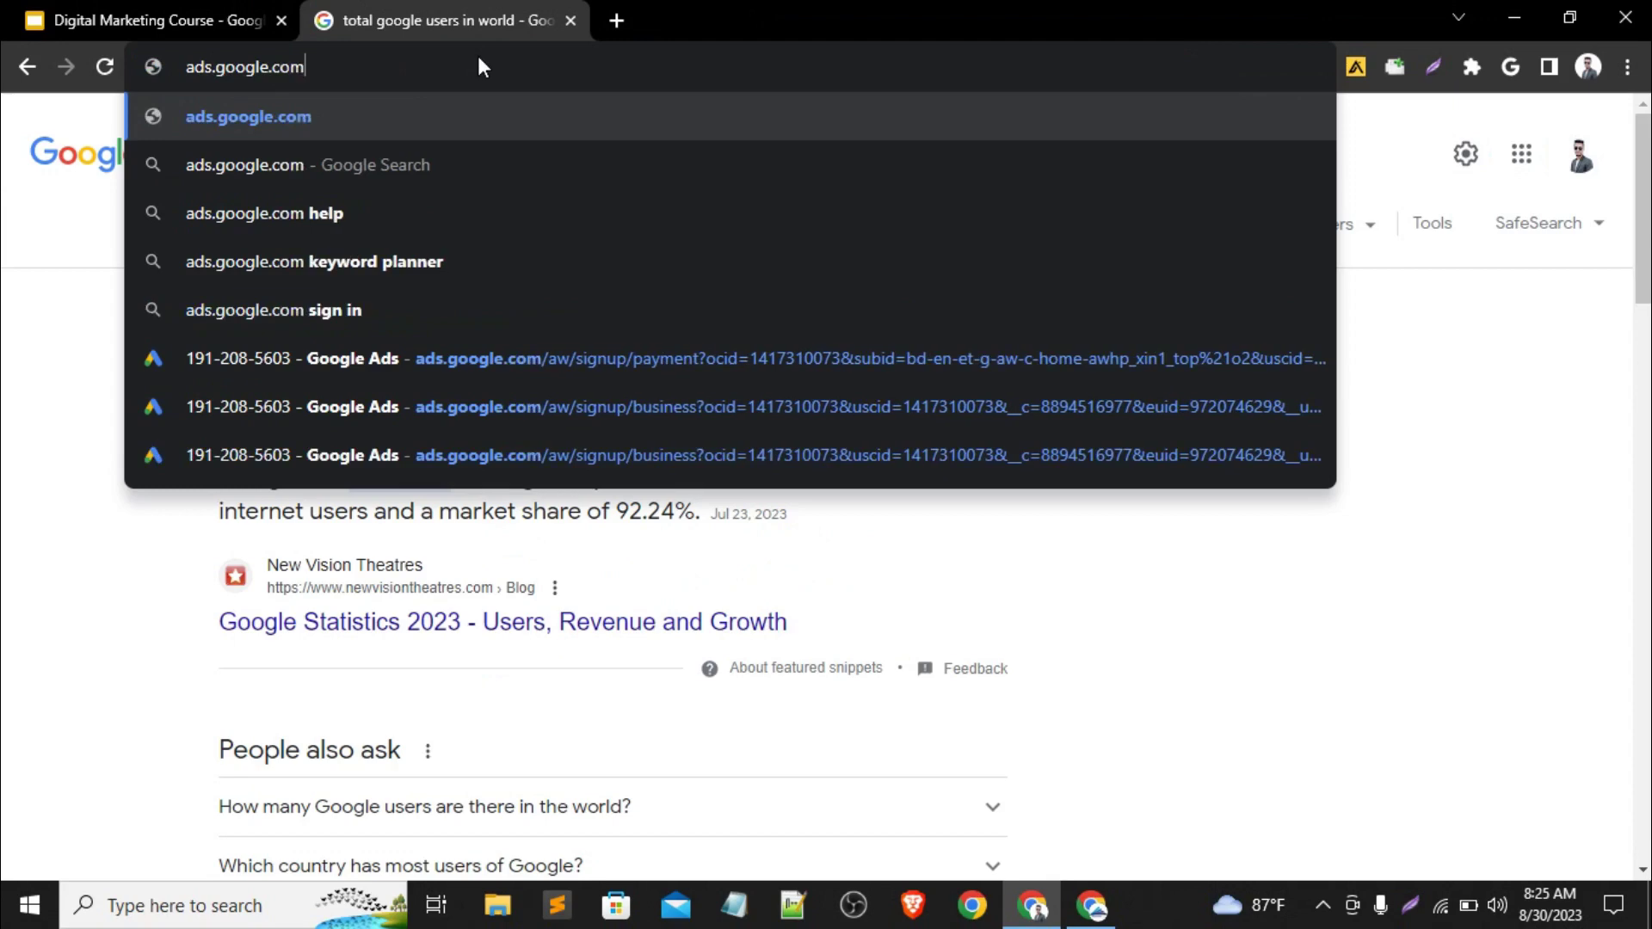
Open ads.google.com, start the sign-up and review the Confirm payment info form
key("Return")
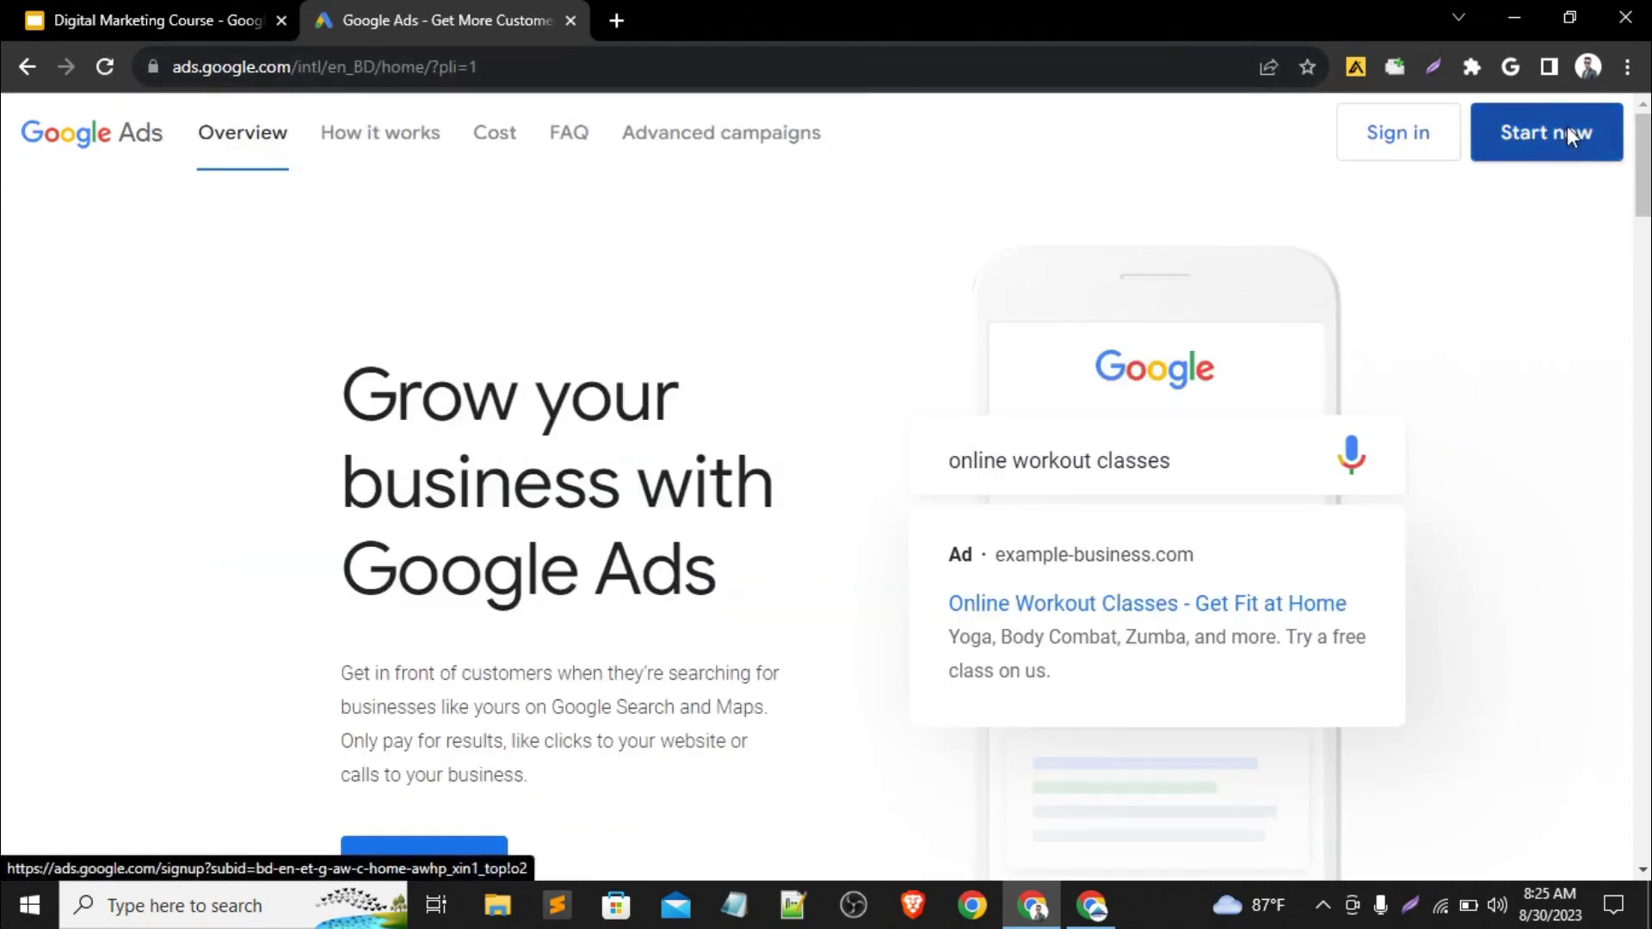
left_click(1568, 133)
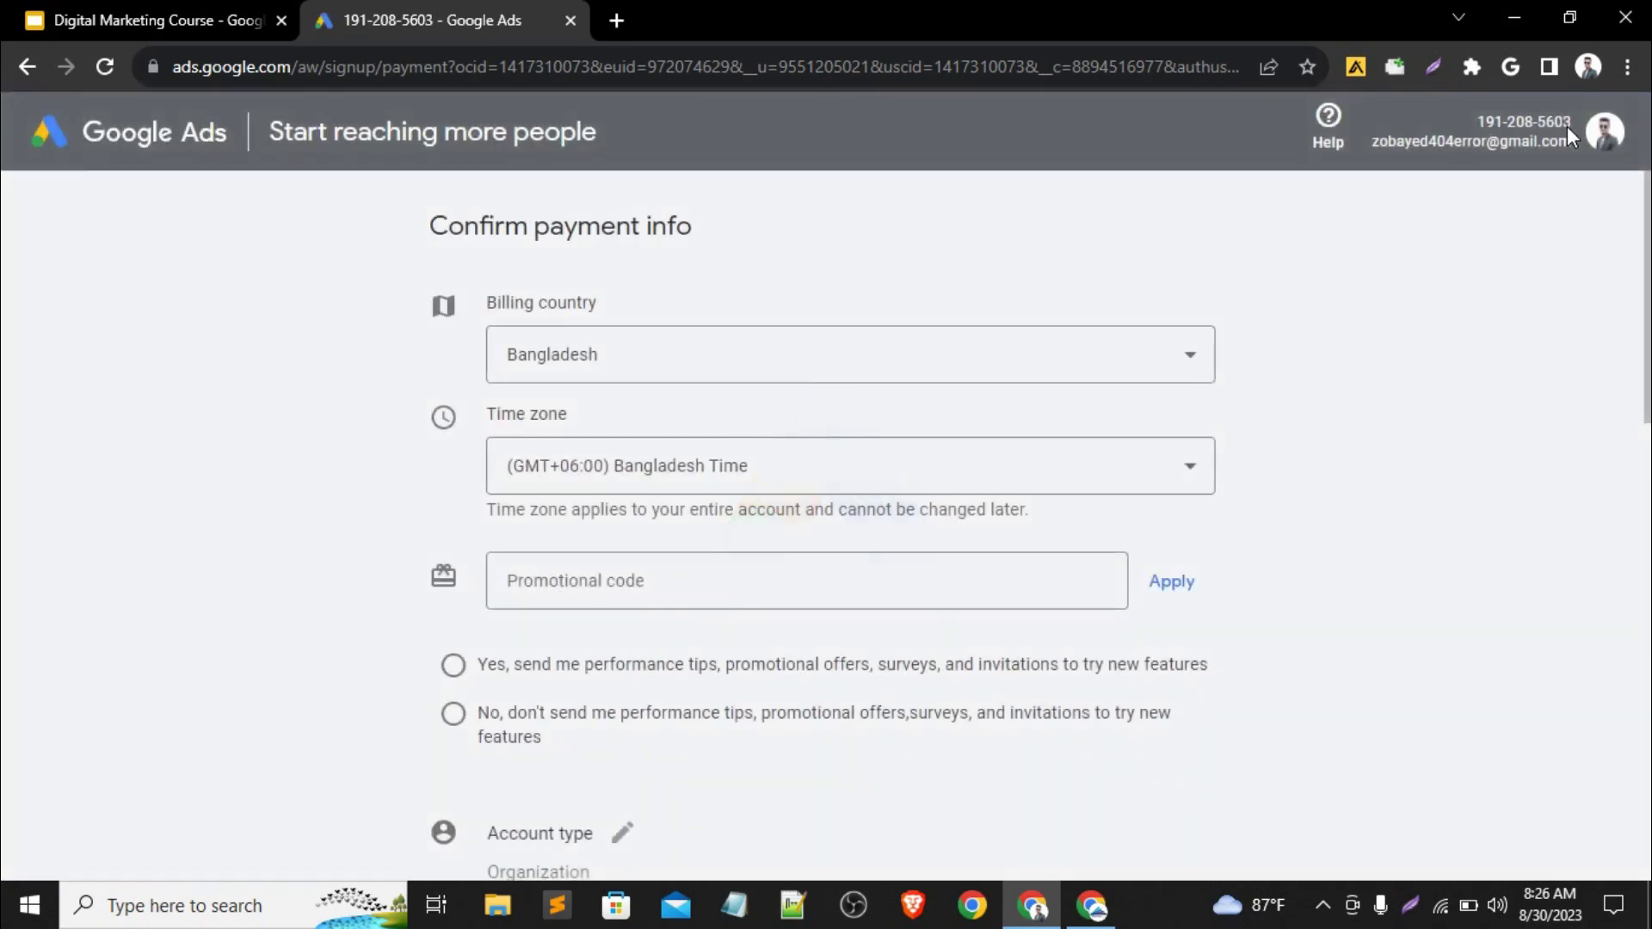
scroll(977, 421, "down", 5)
scroll(978, 422, "down", 10)
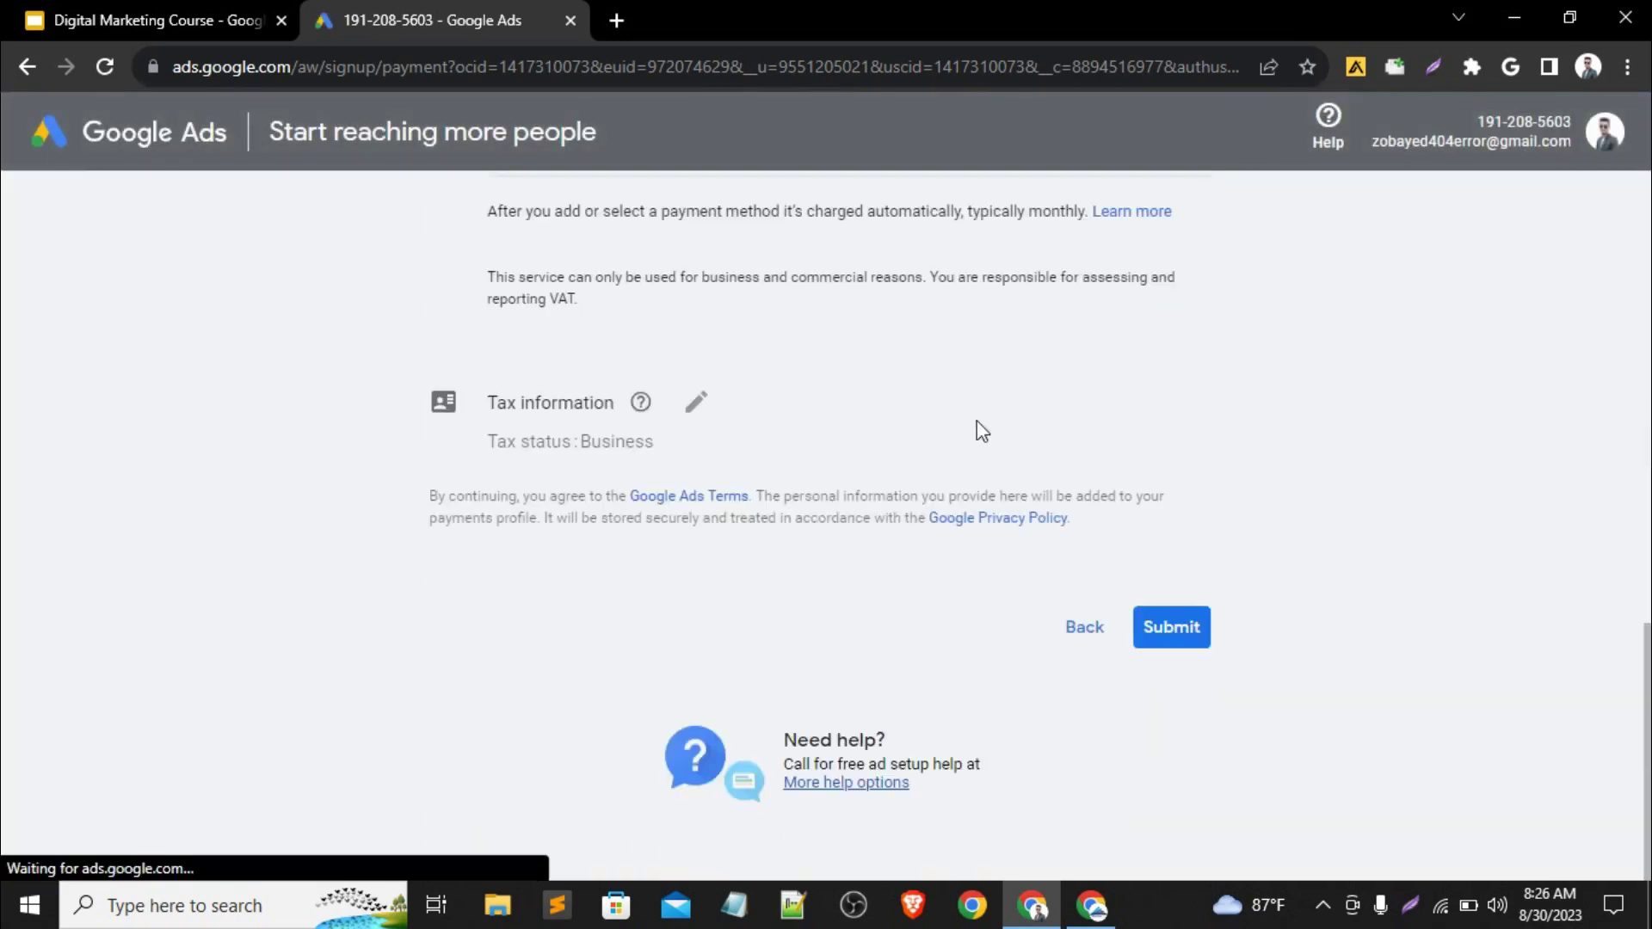
scroll(978, 420, "up", 15)
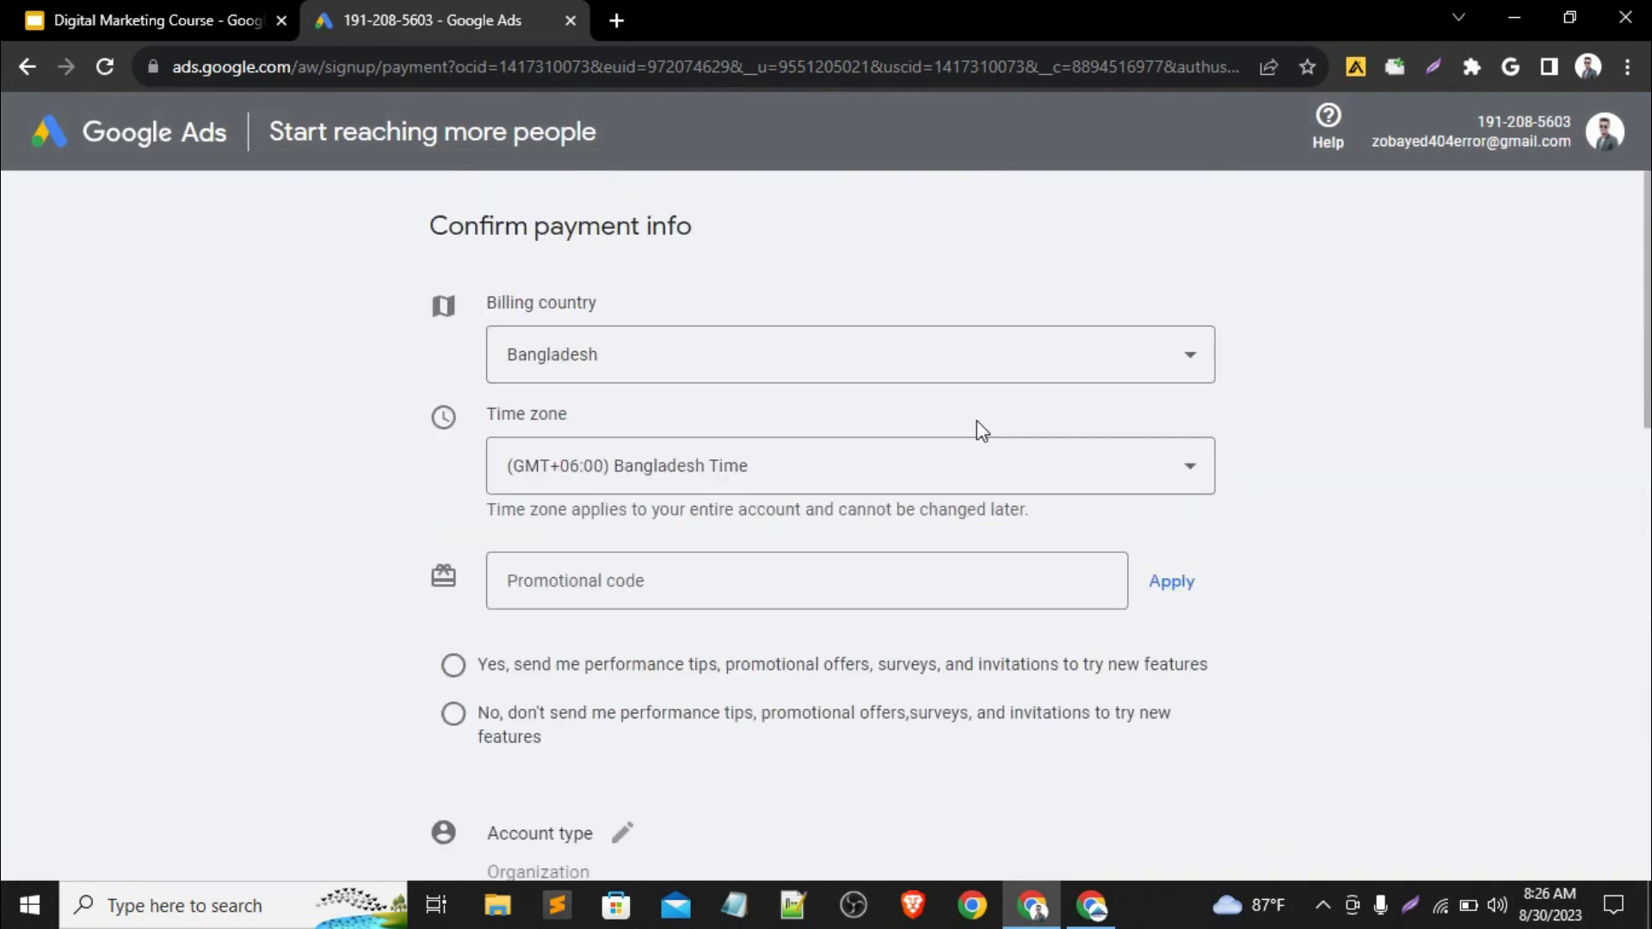
scroll(1334, 473, "down", 5)
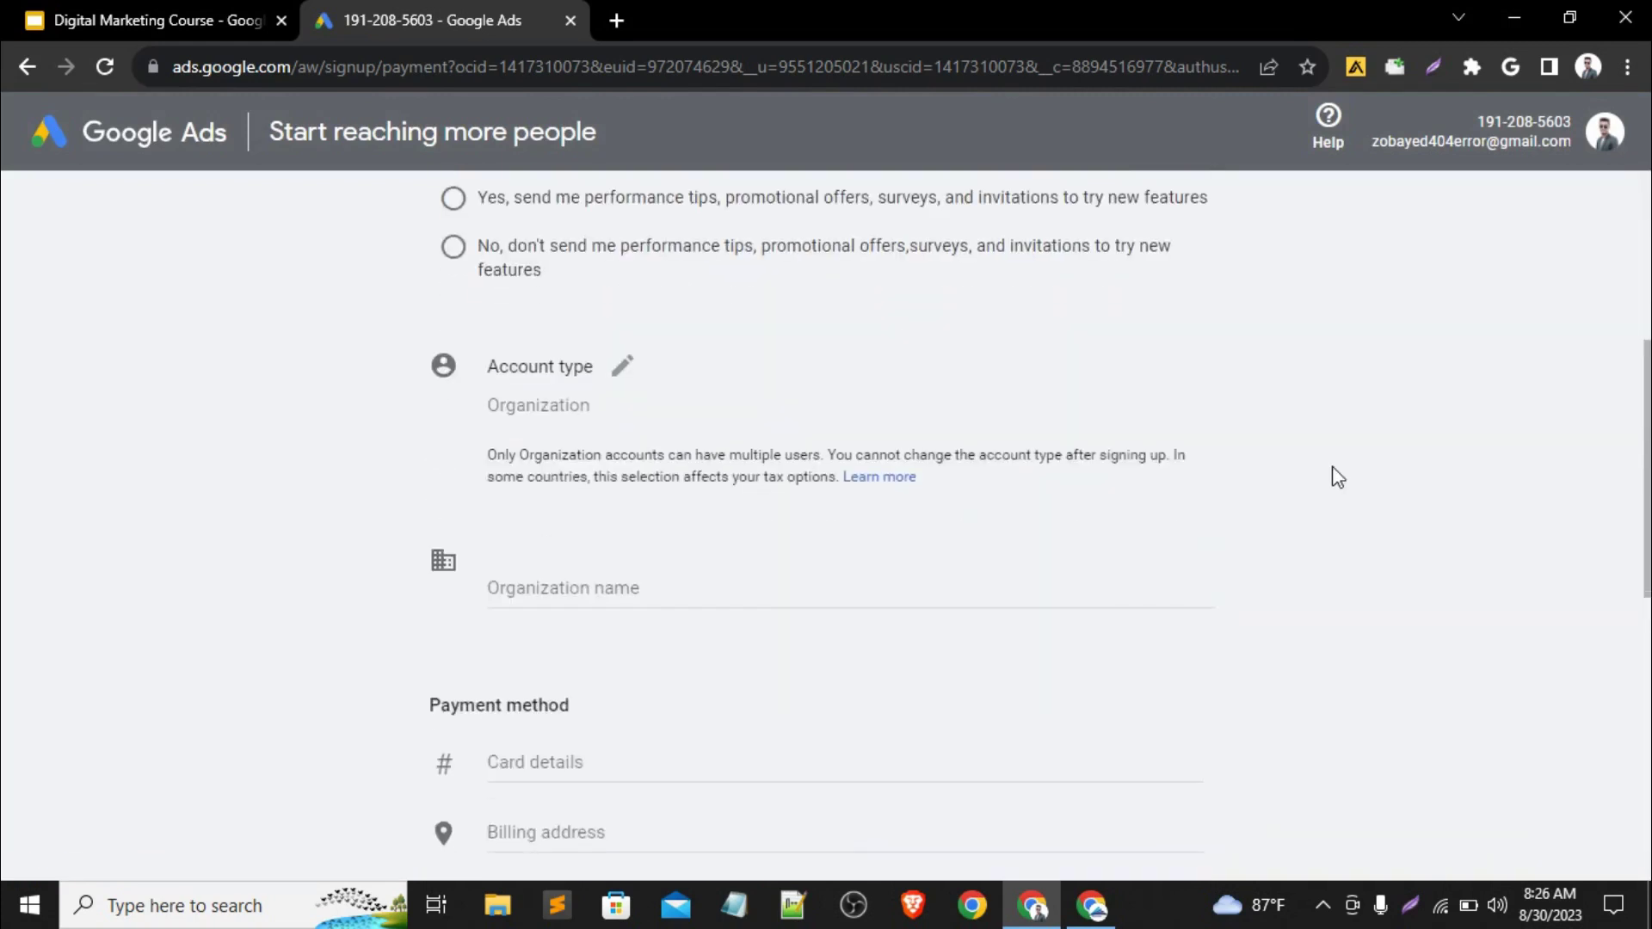
scroll(1333, 473, "up", 5)
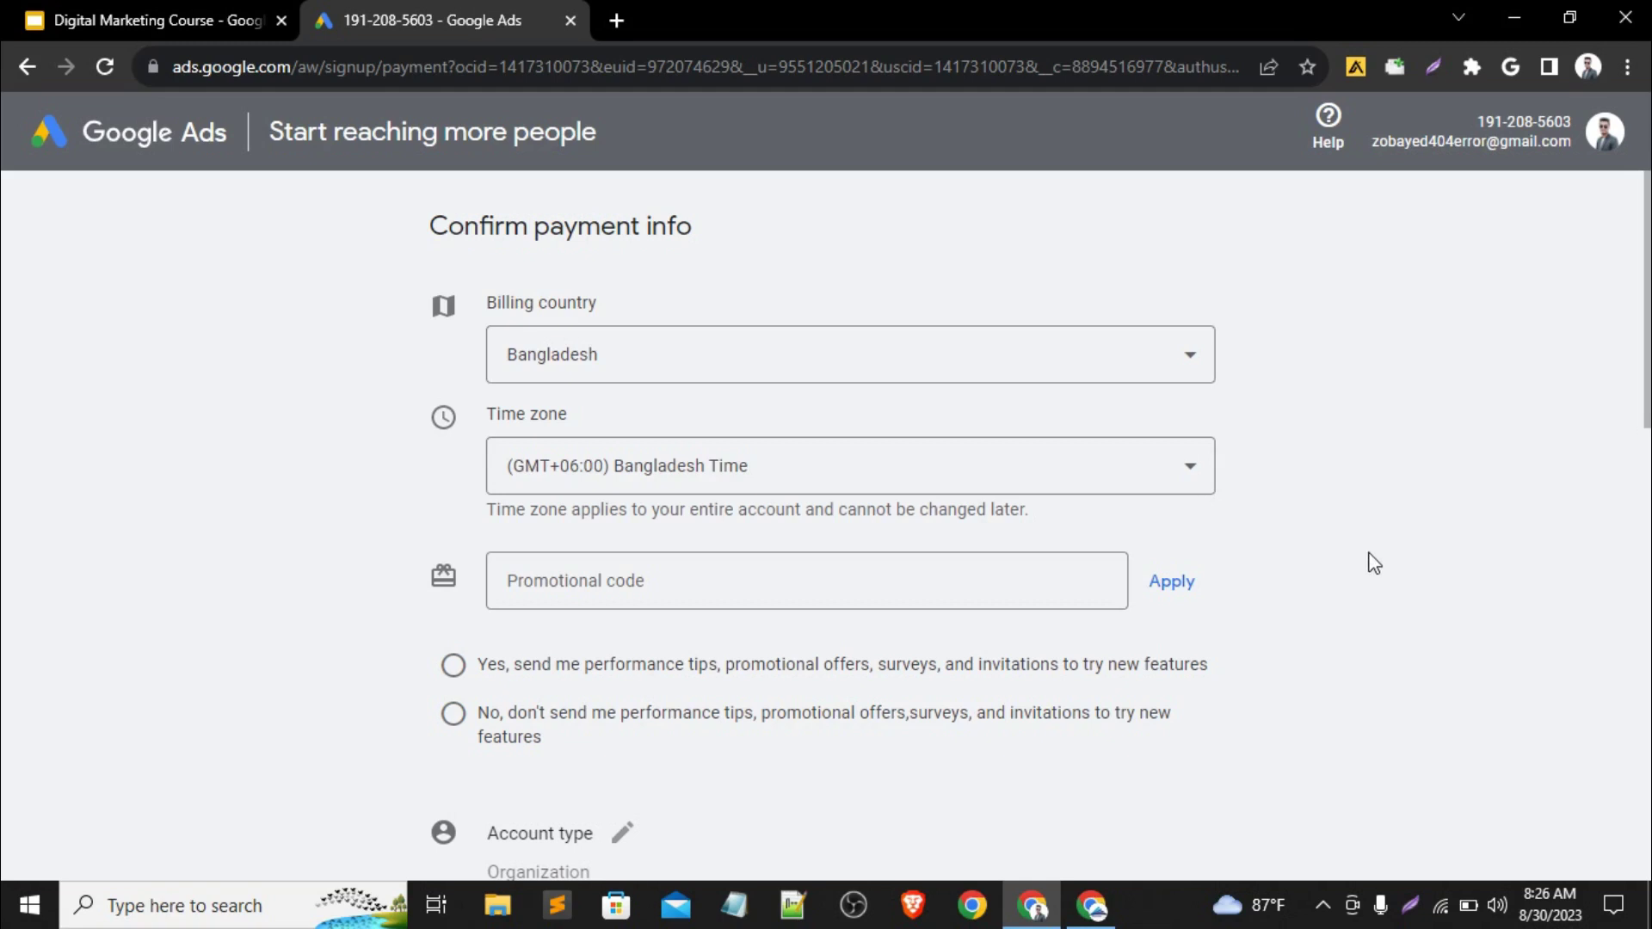
Delete the Google Ads account whose setup is still in progress, and sign in to Google Ads again
left_click(1605, 160)
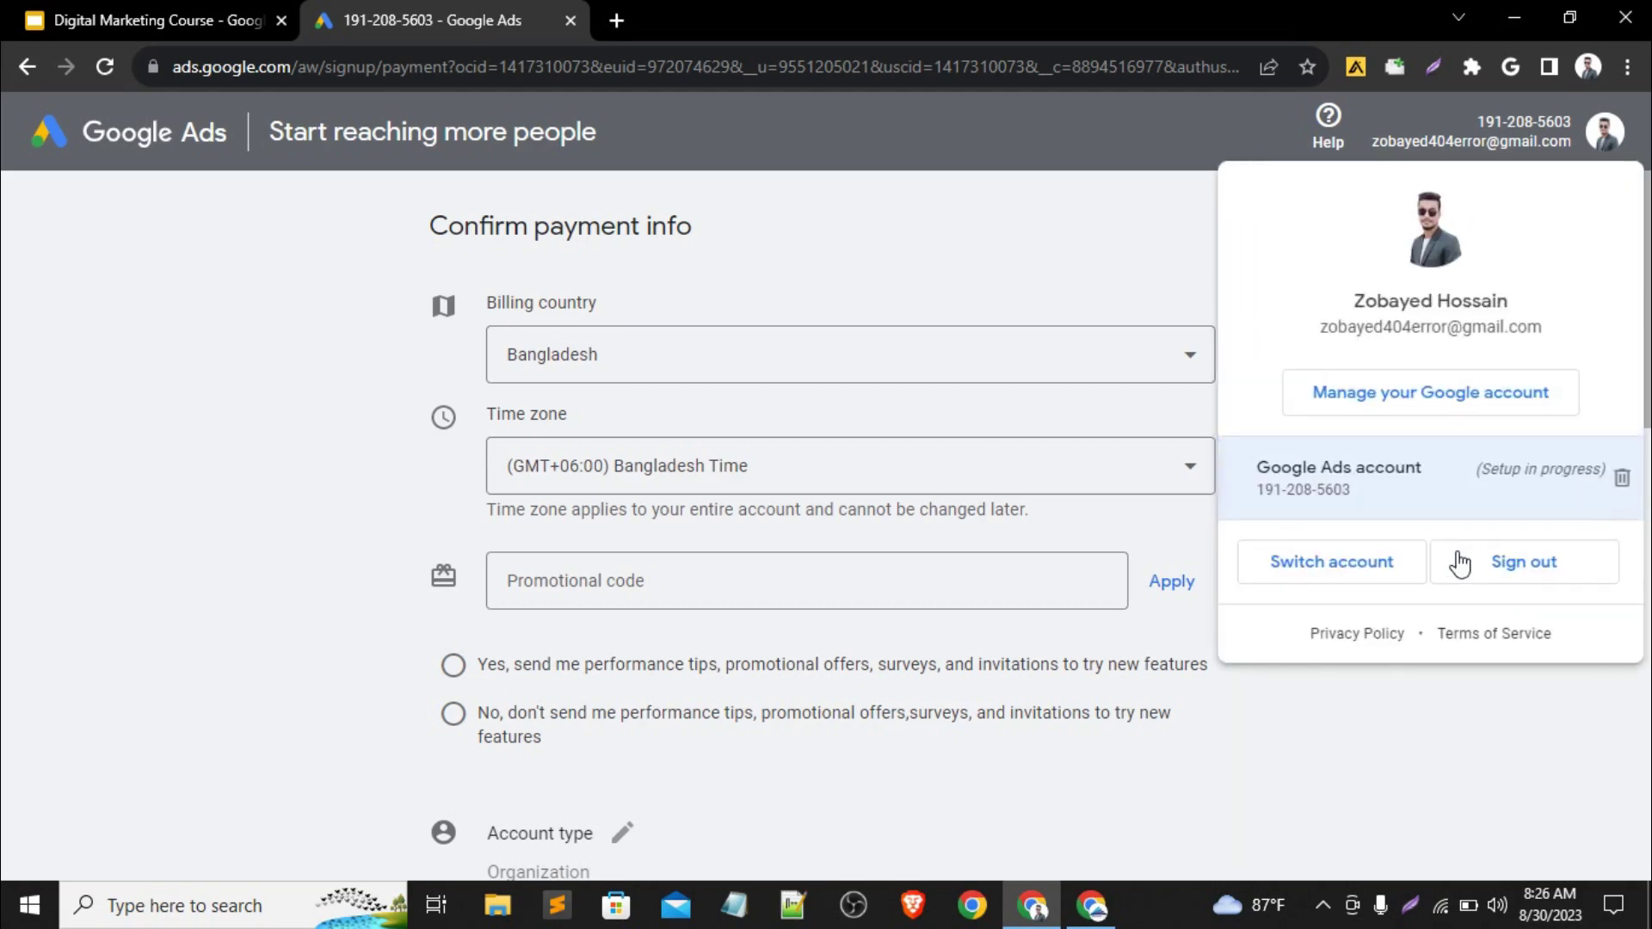
left_click(1365, 568)
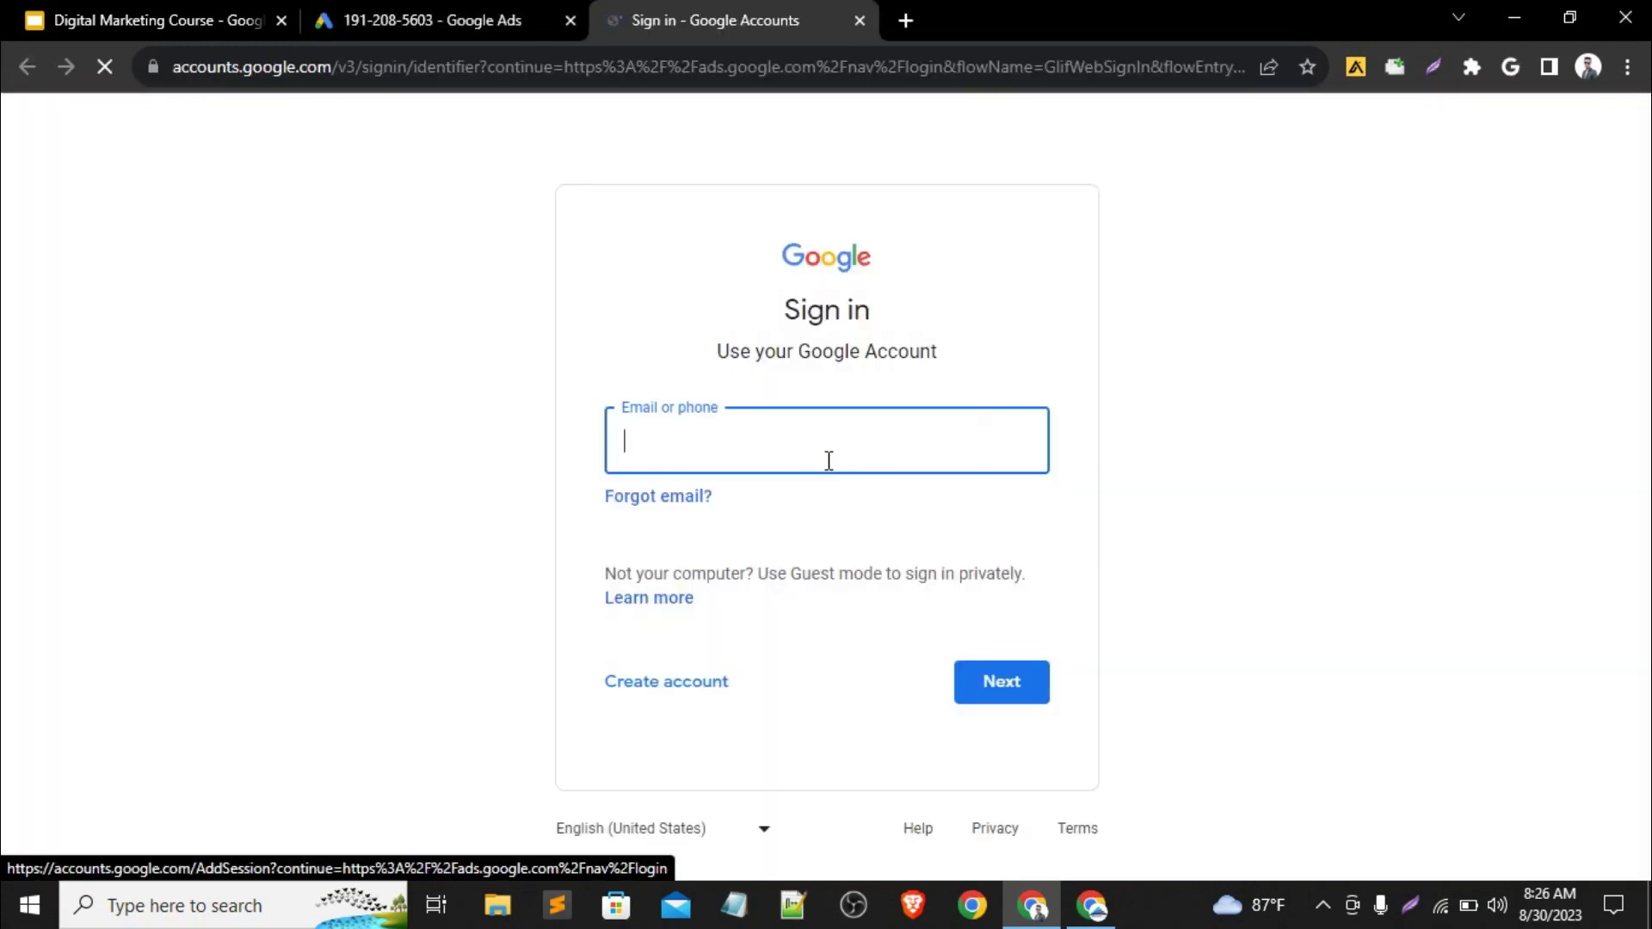
left_click(438, 11)
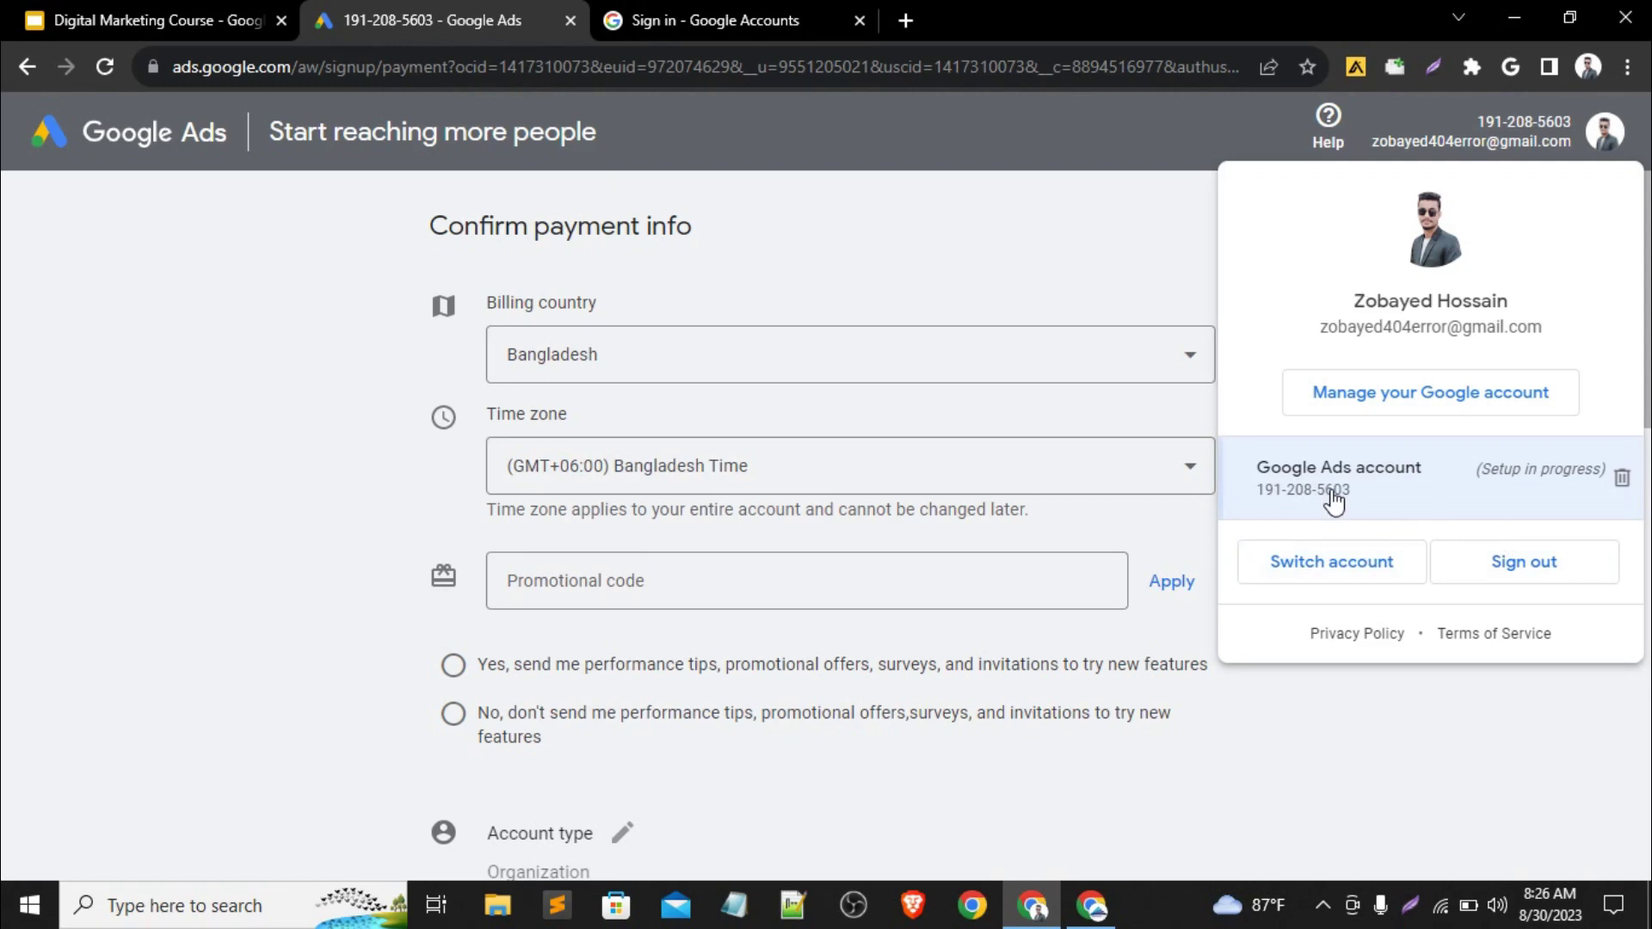
left_click(1620, 478)
left_click(1076, 571)
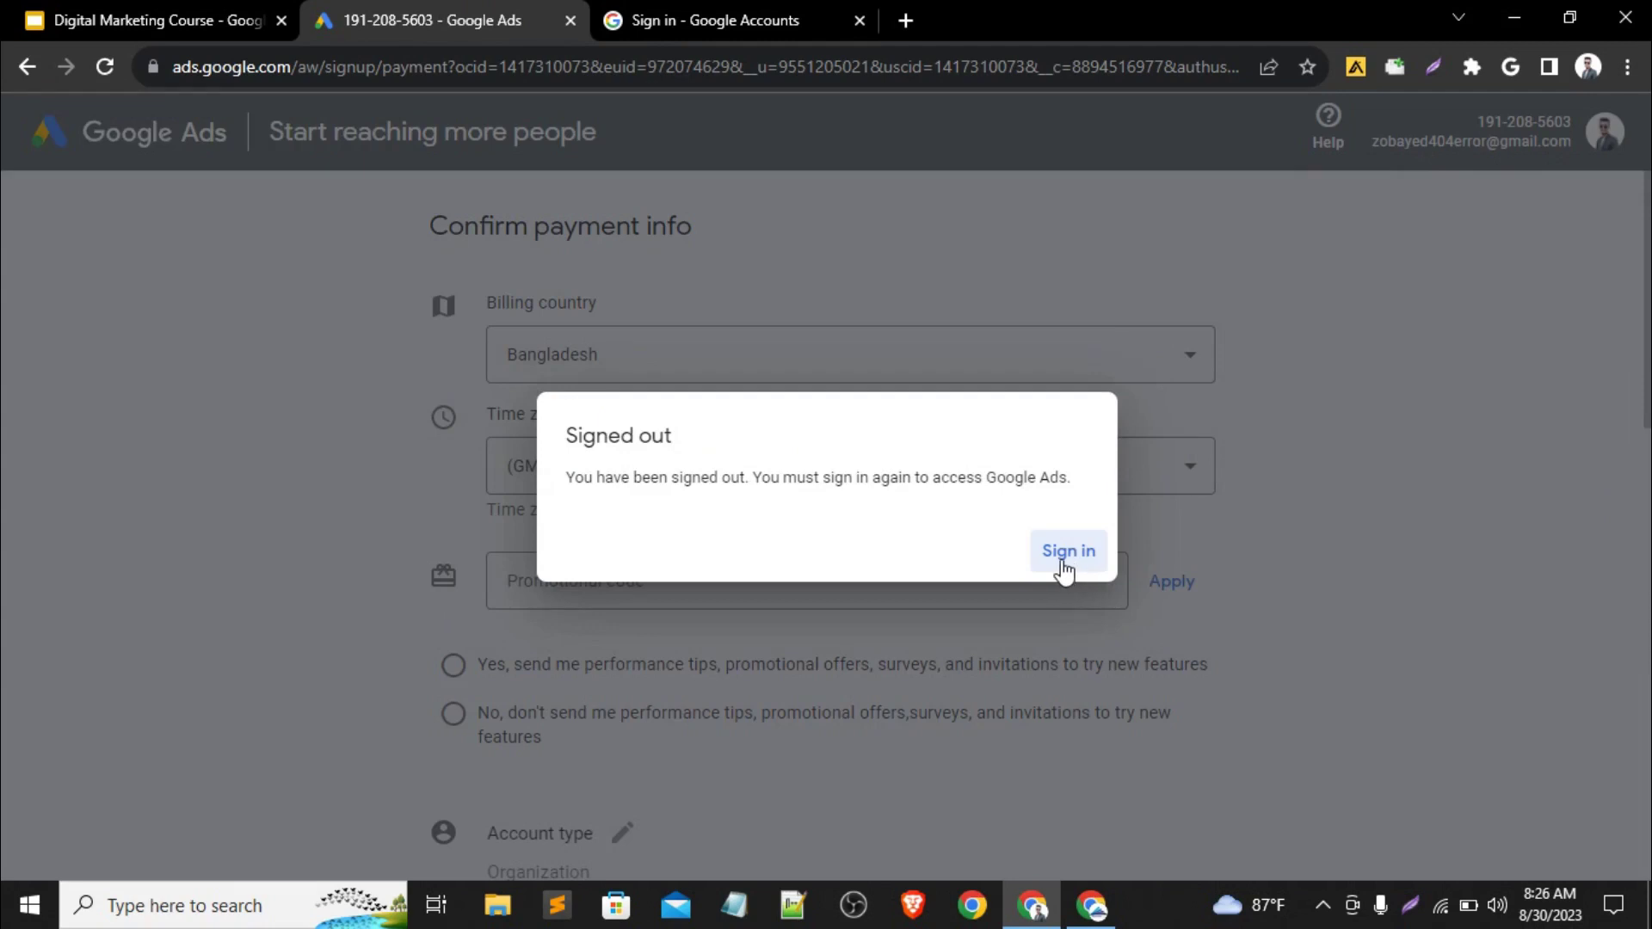
left_click(1066, 563)
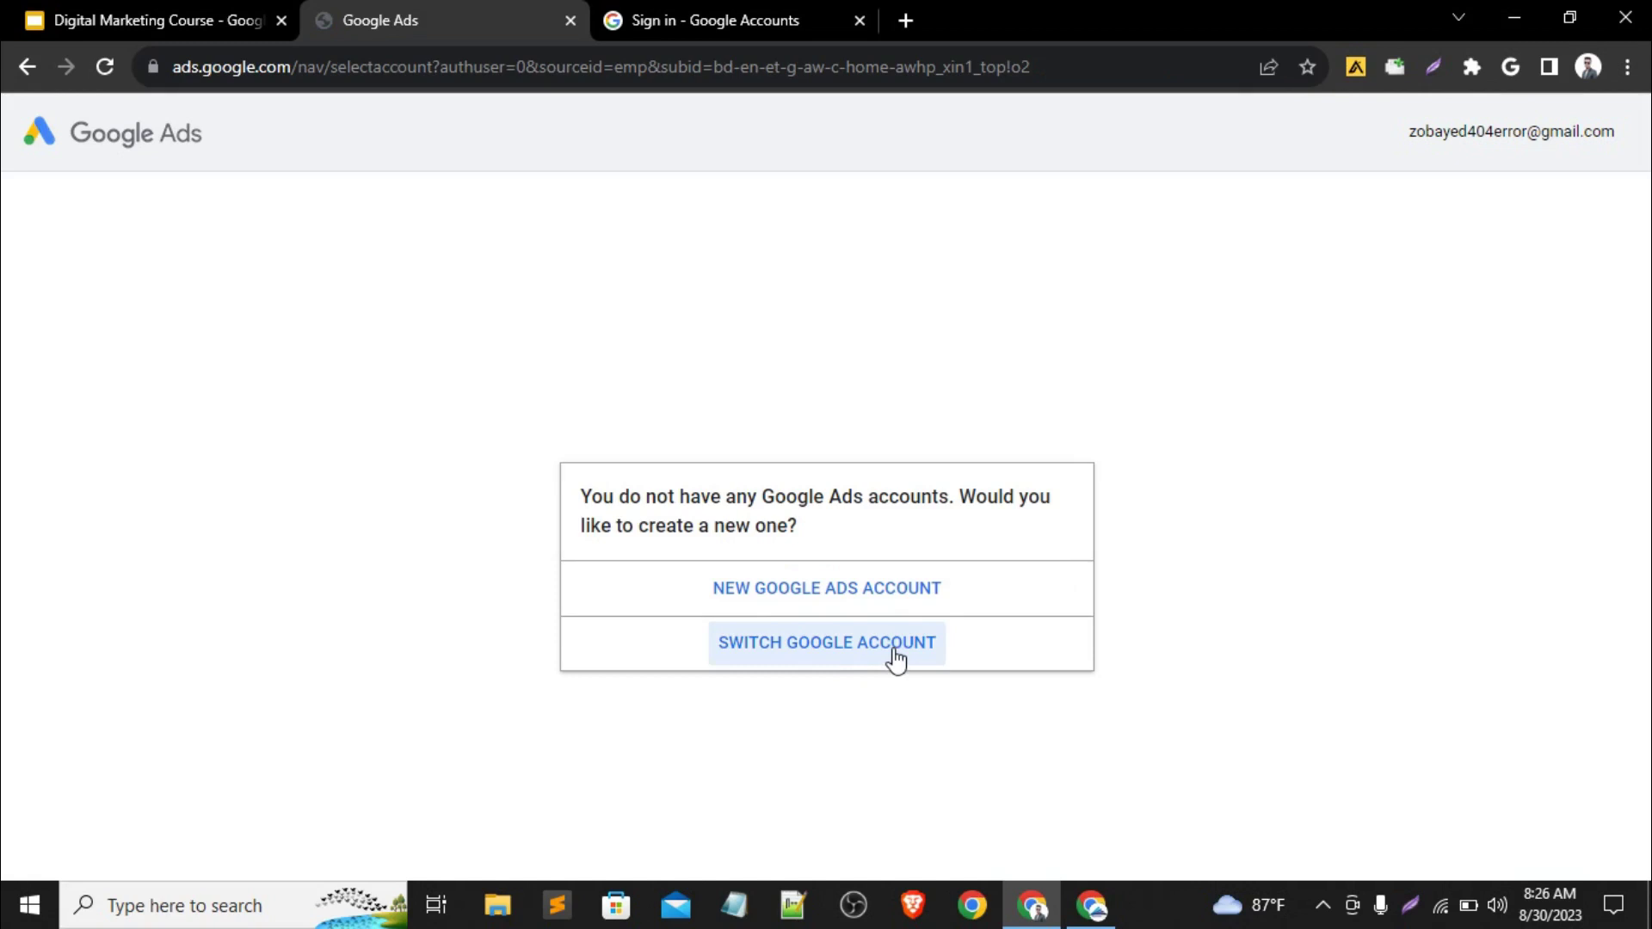
Start a new Google Ads account, skip the first campaign and choose to create the account without a campaign
left_click(907, 600)
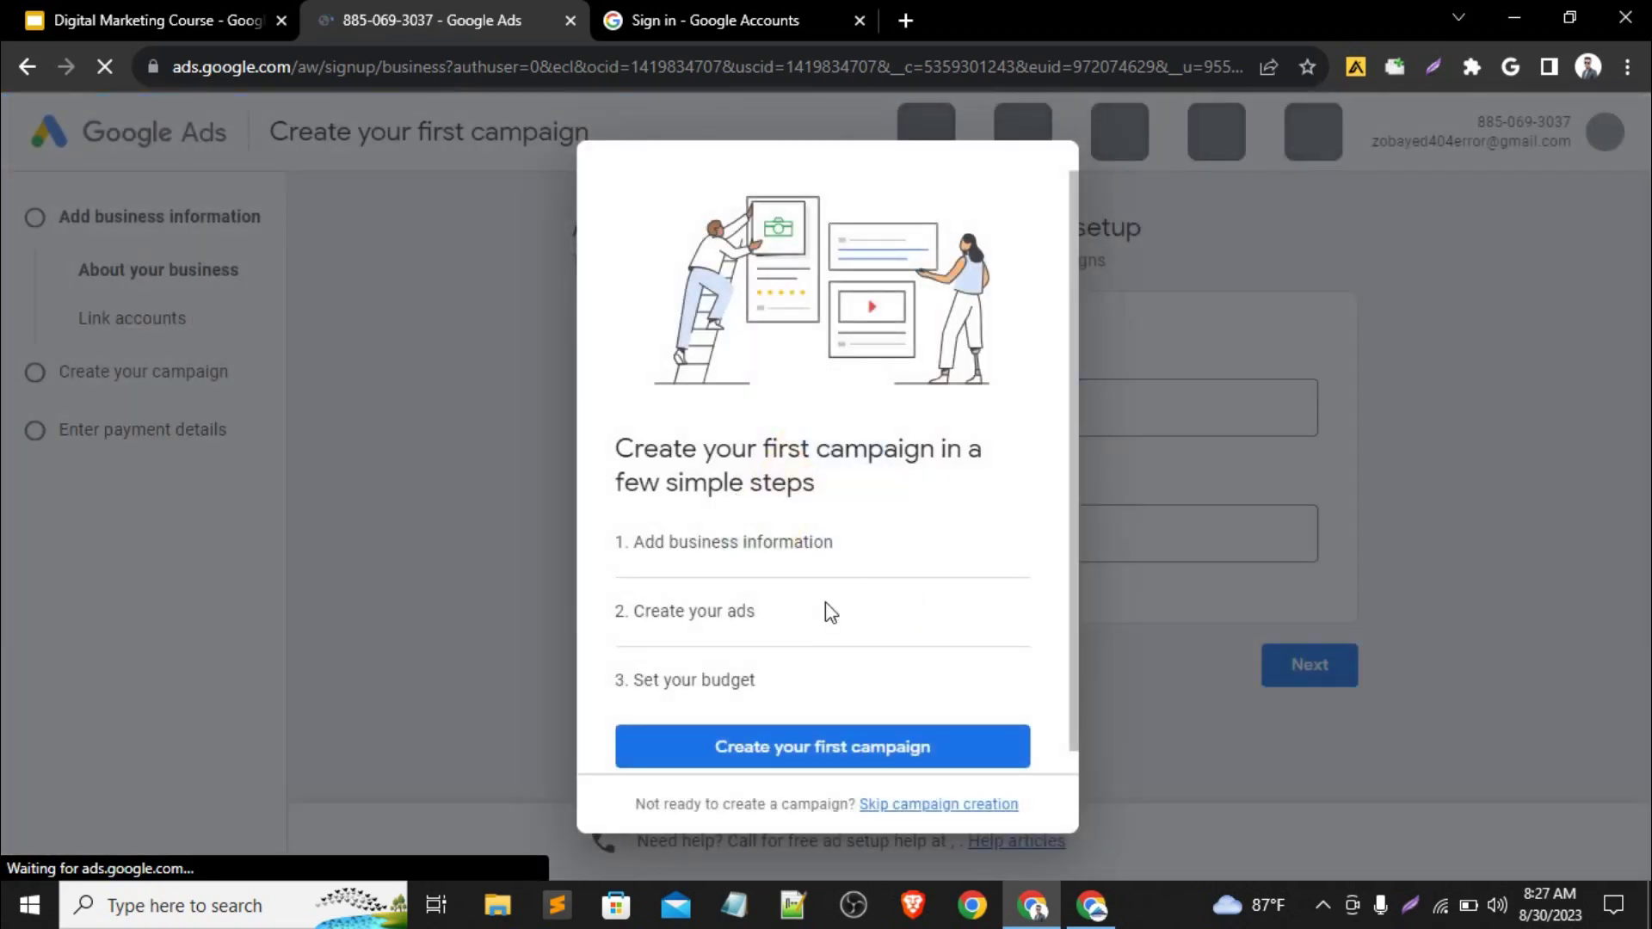
scroll(767, 749, "down", 1)
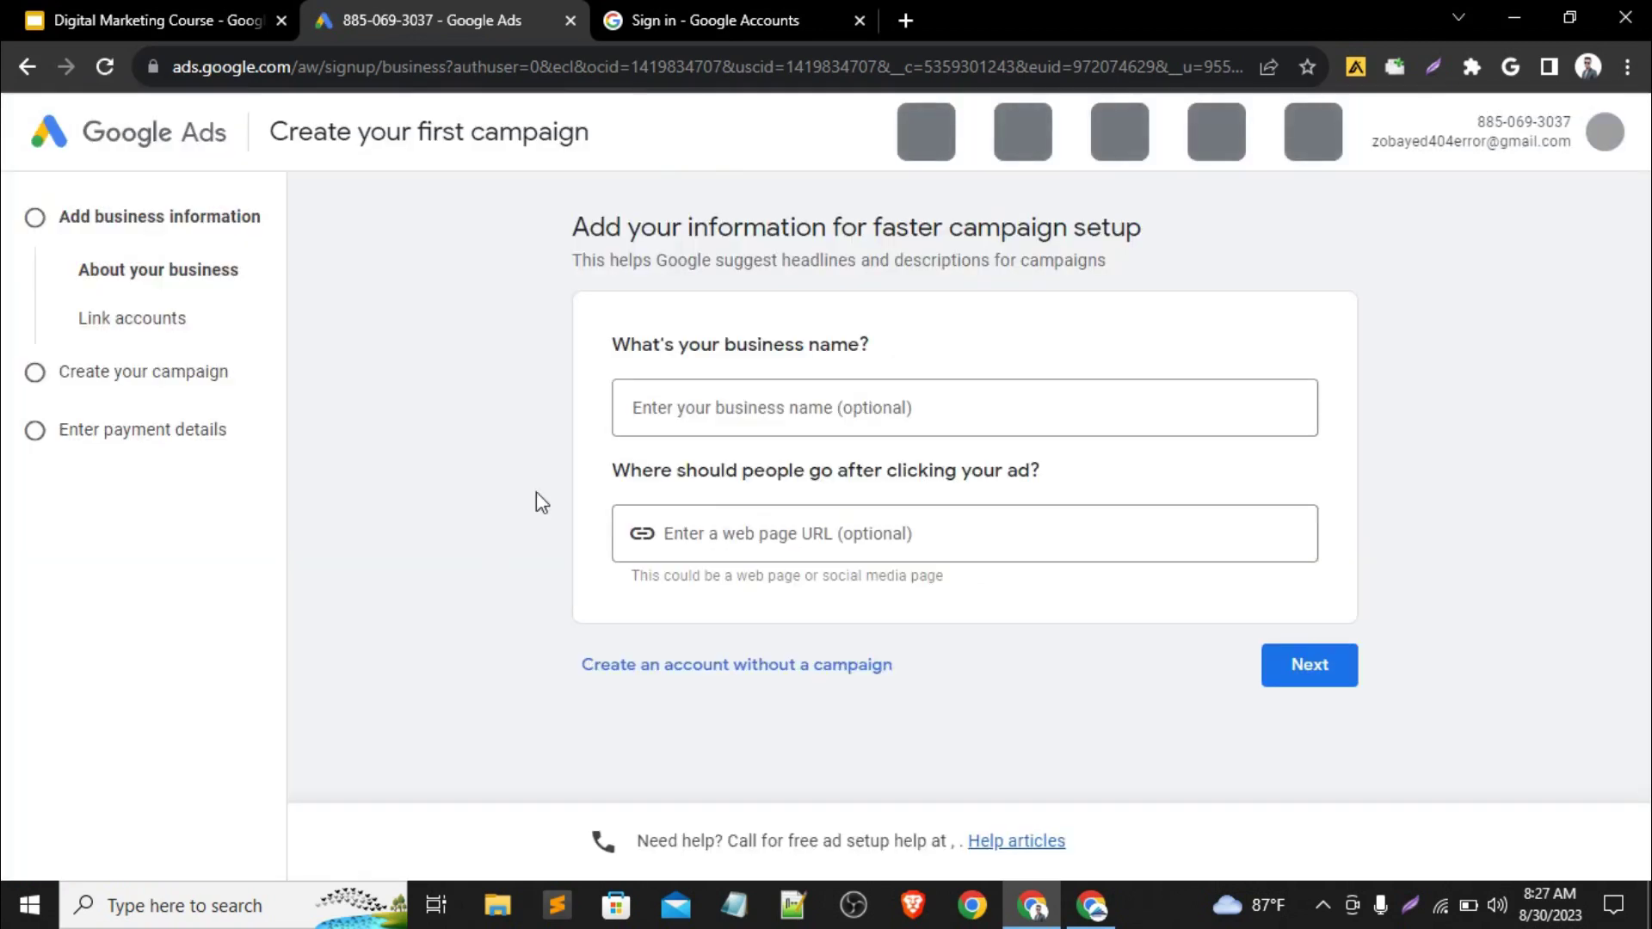
left_click(745, 679)
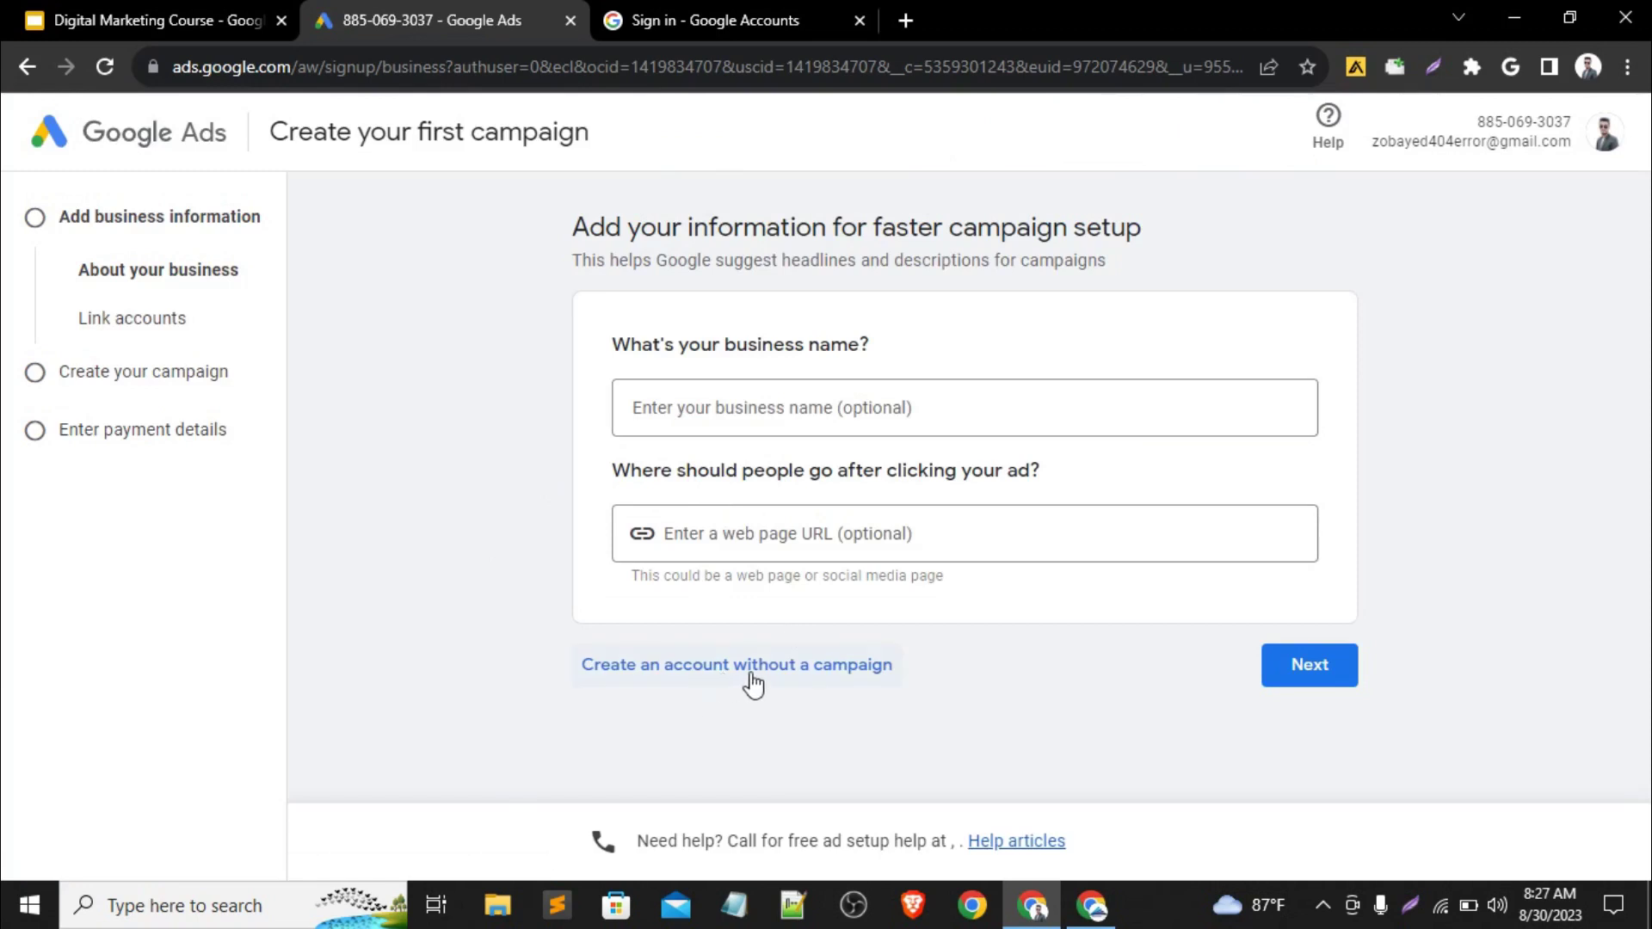
left_click(752, 684)
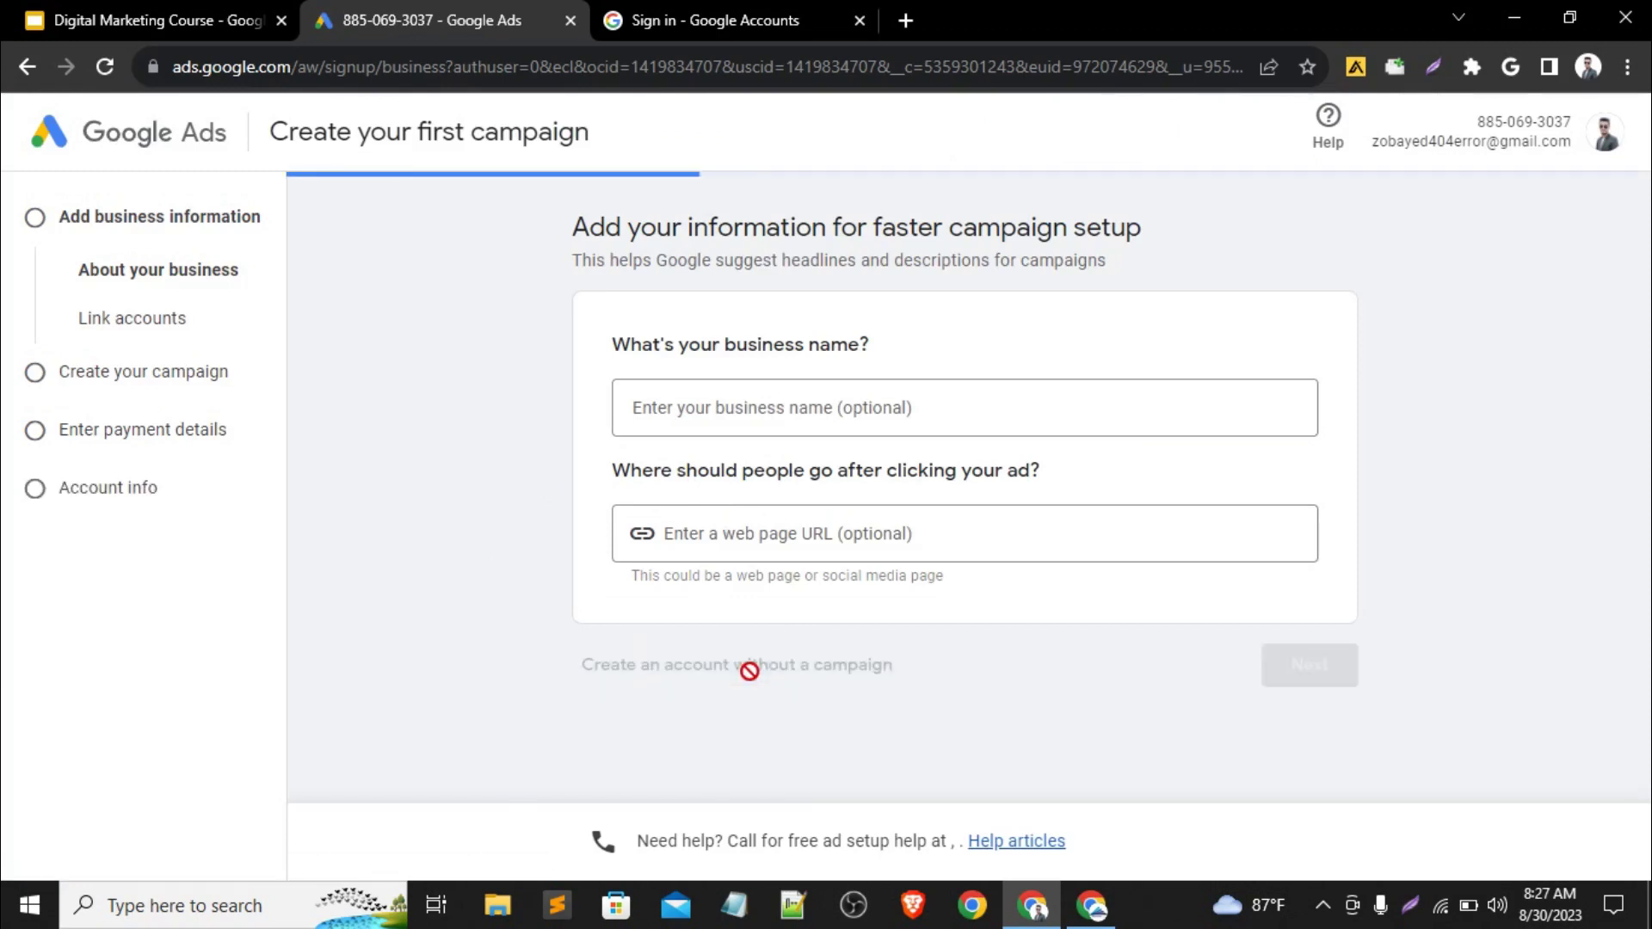
Review the business information, opt in to performance tips and promotional offers, and submit the form
scroll(630, 635, "down", 5)
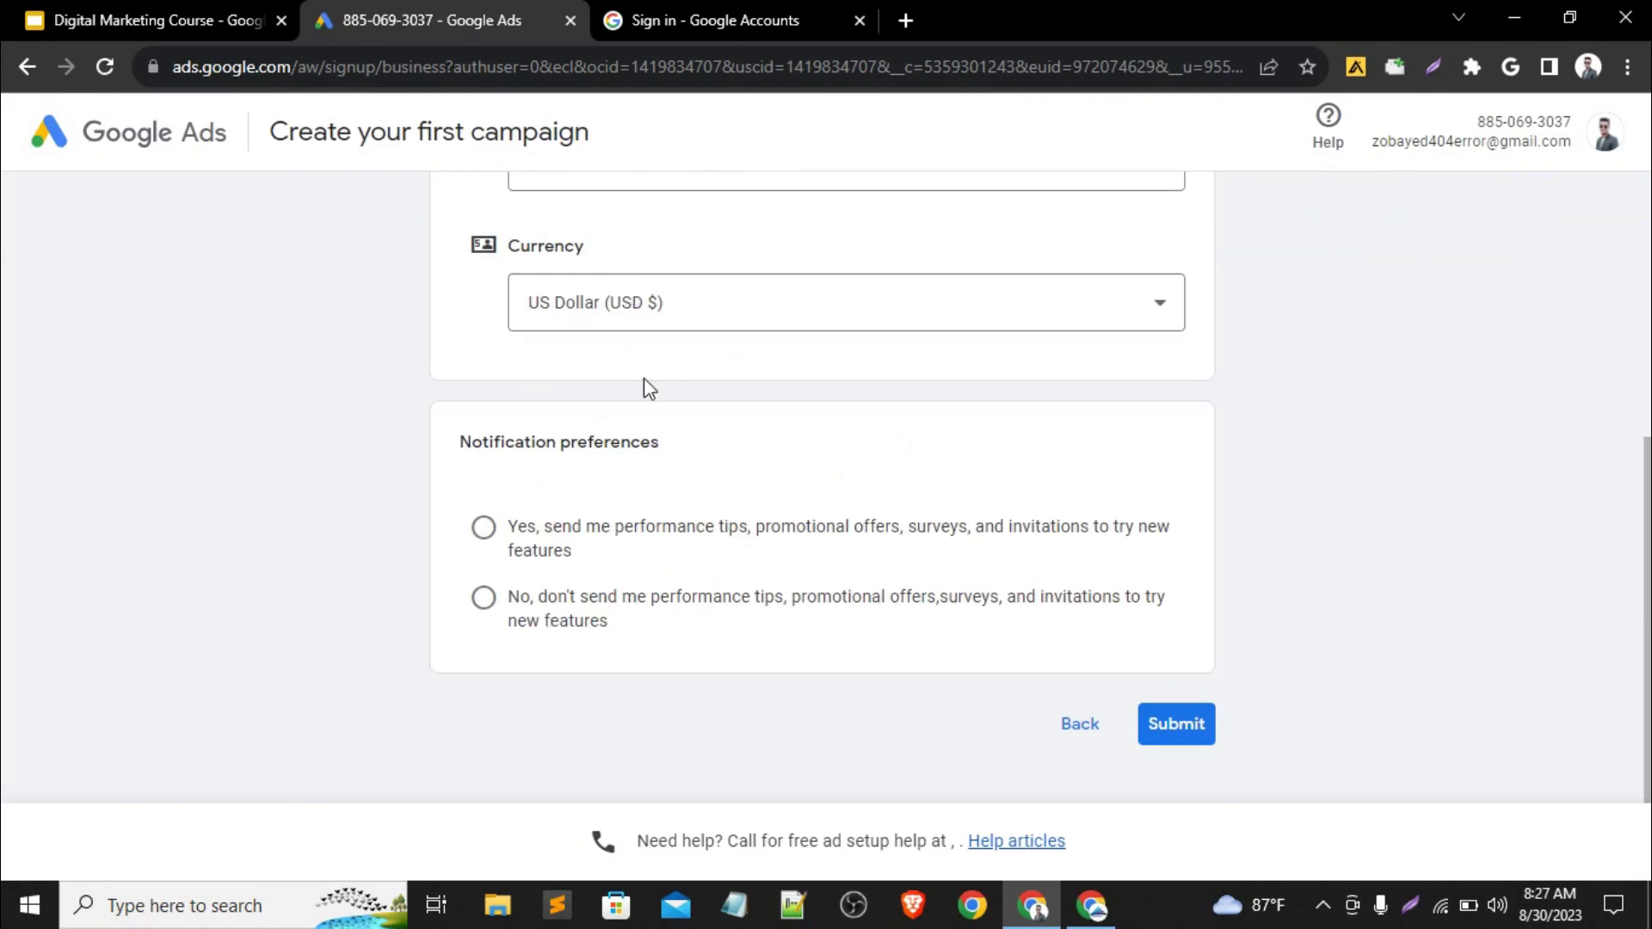
scroll(645, 379, "up", 5)
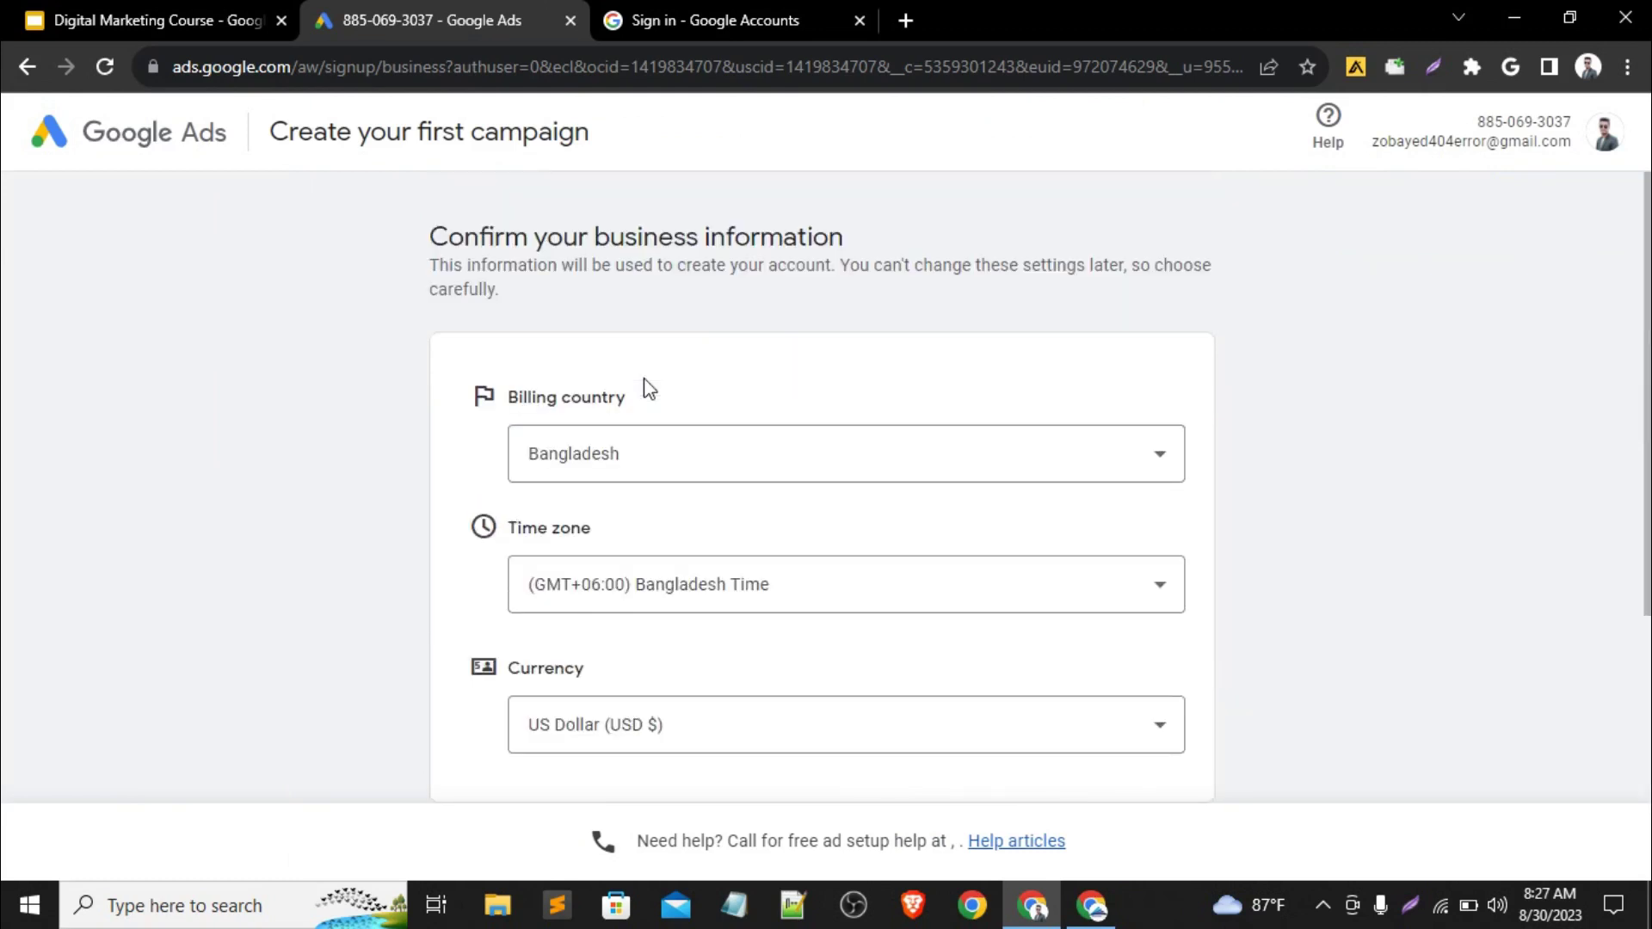
scroll(649, 388, "down", 1)
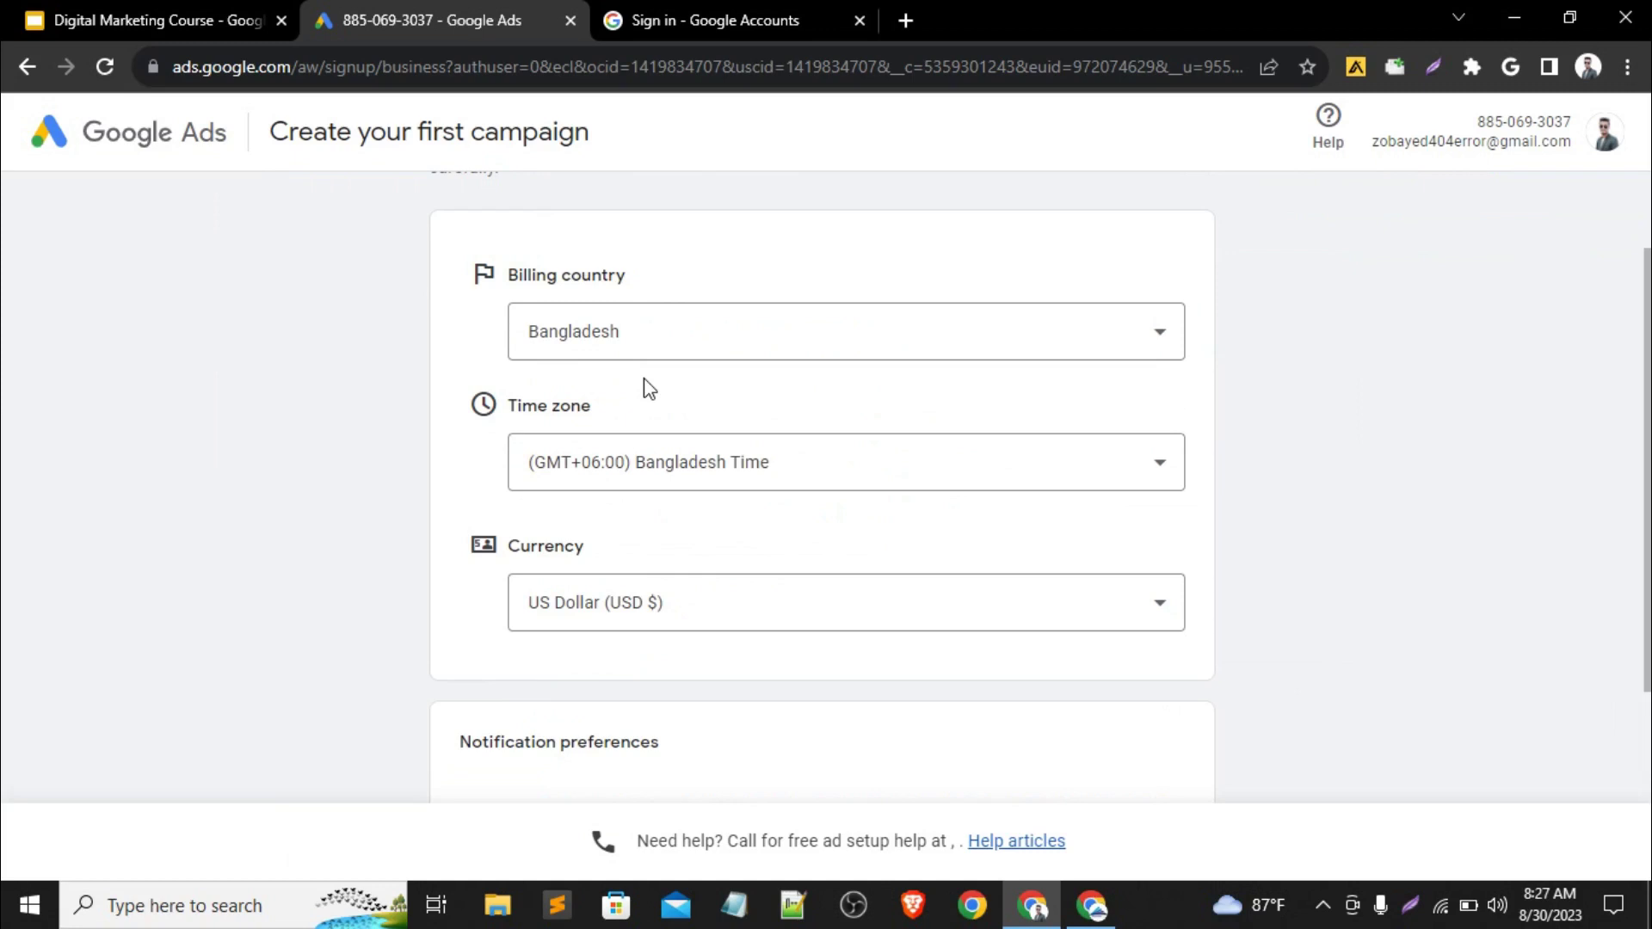
scroll(649, 389, "down", 2)
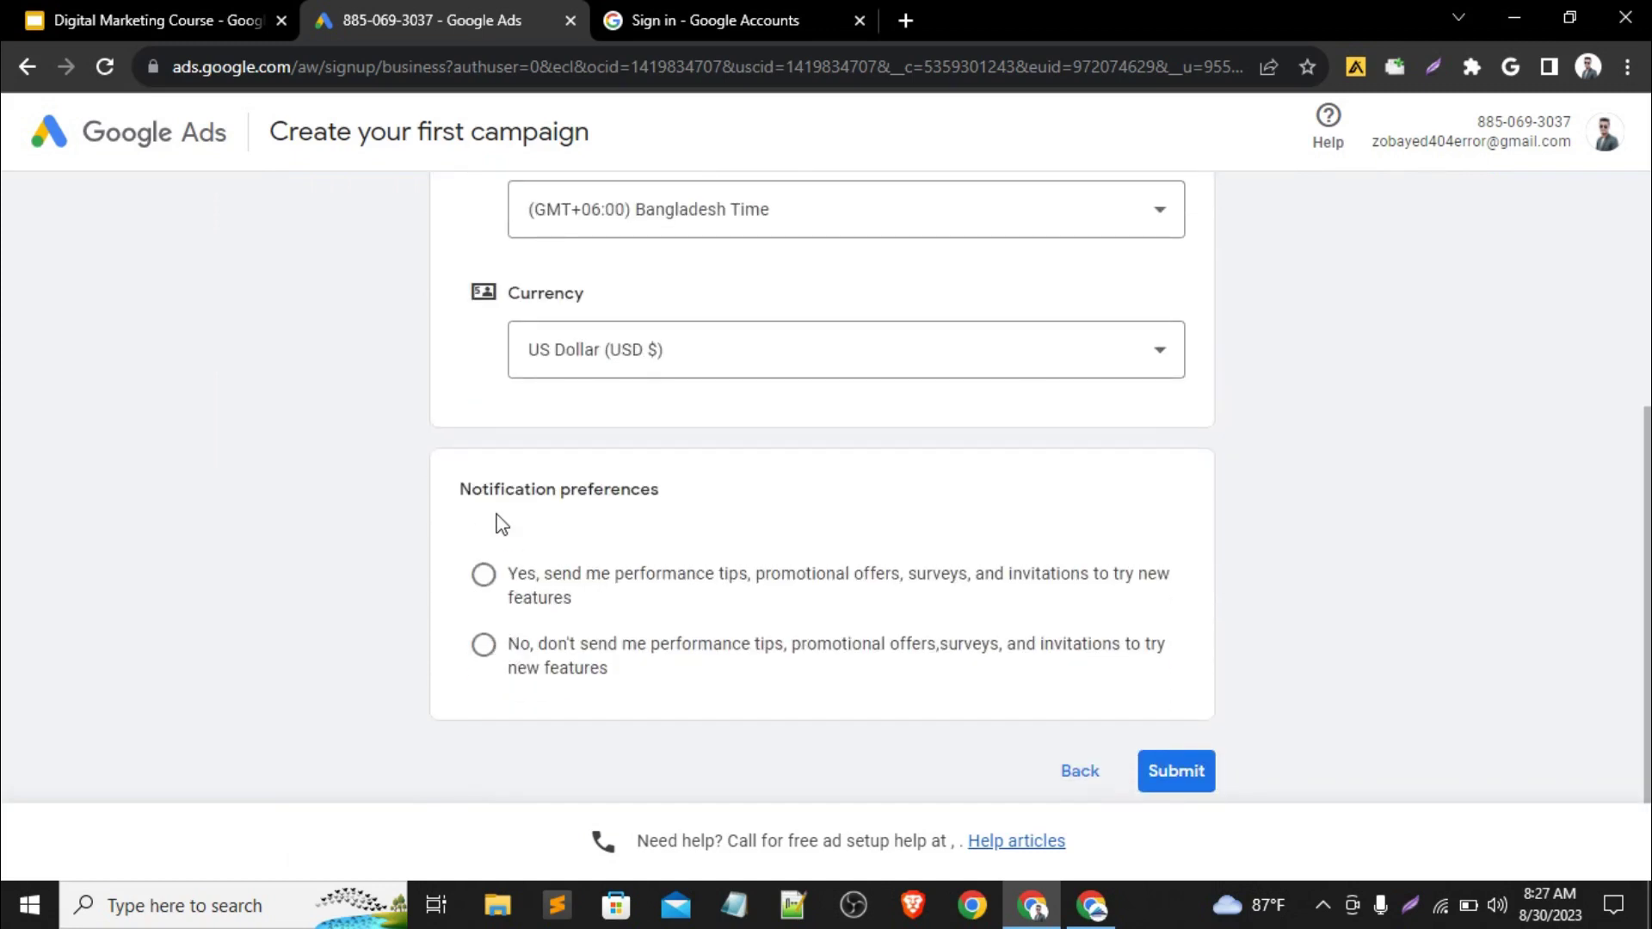
triple_click(624, 492)
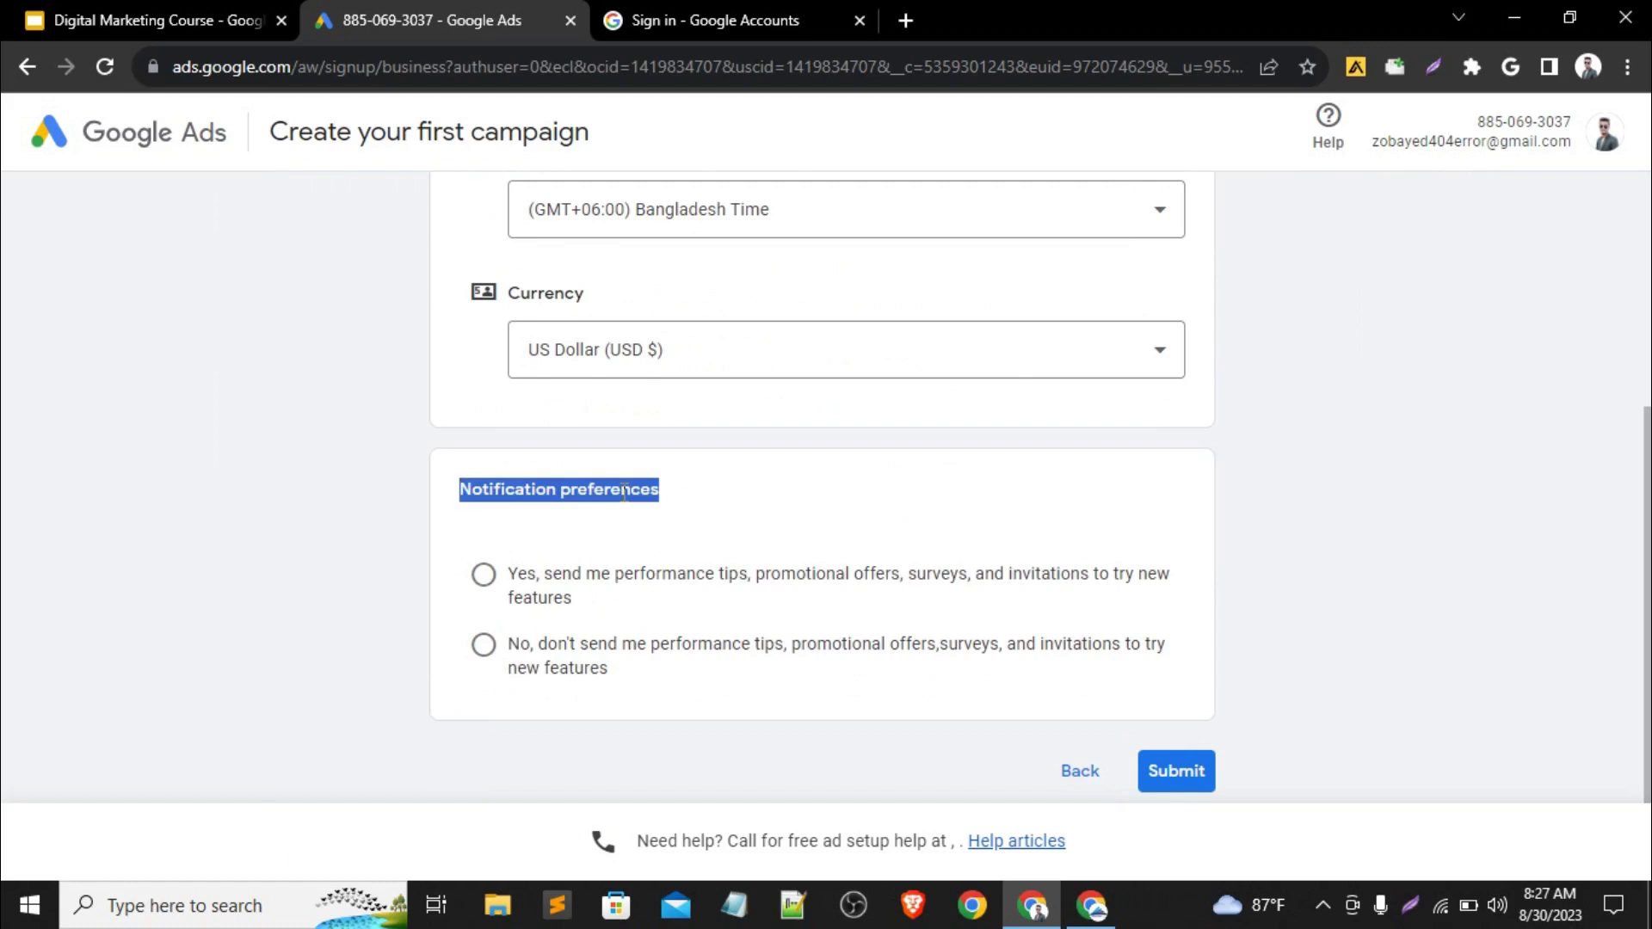
left_click(487, 577)
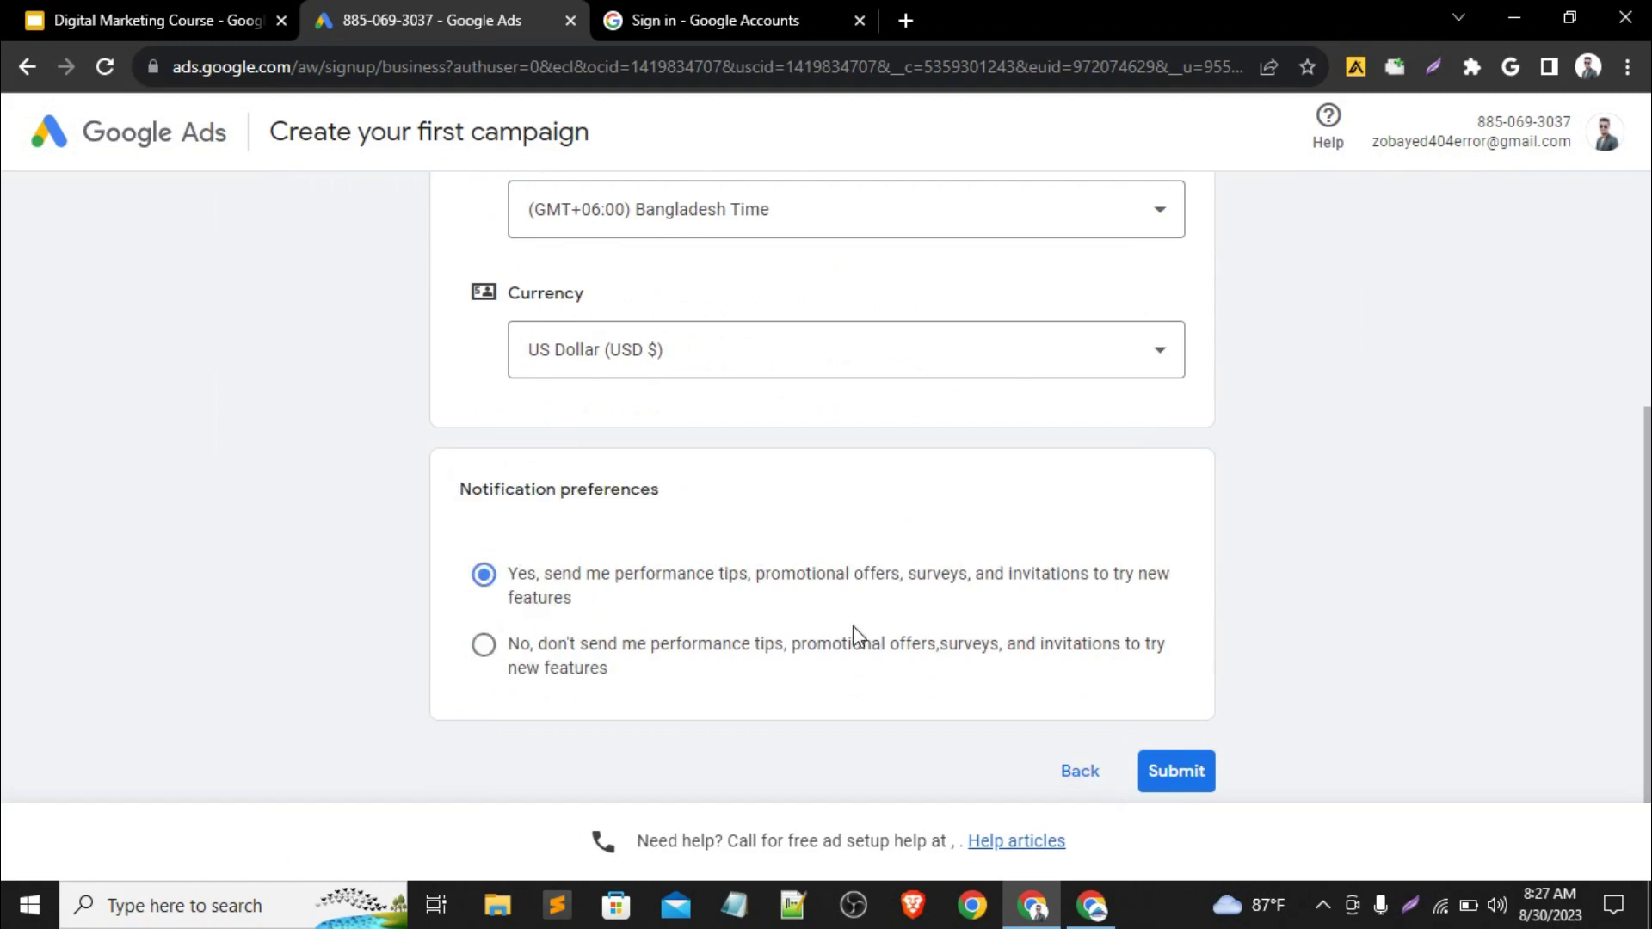
left_click(1191, 788)
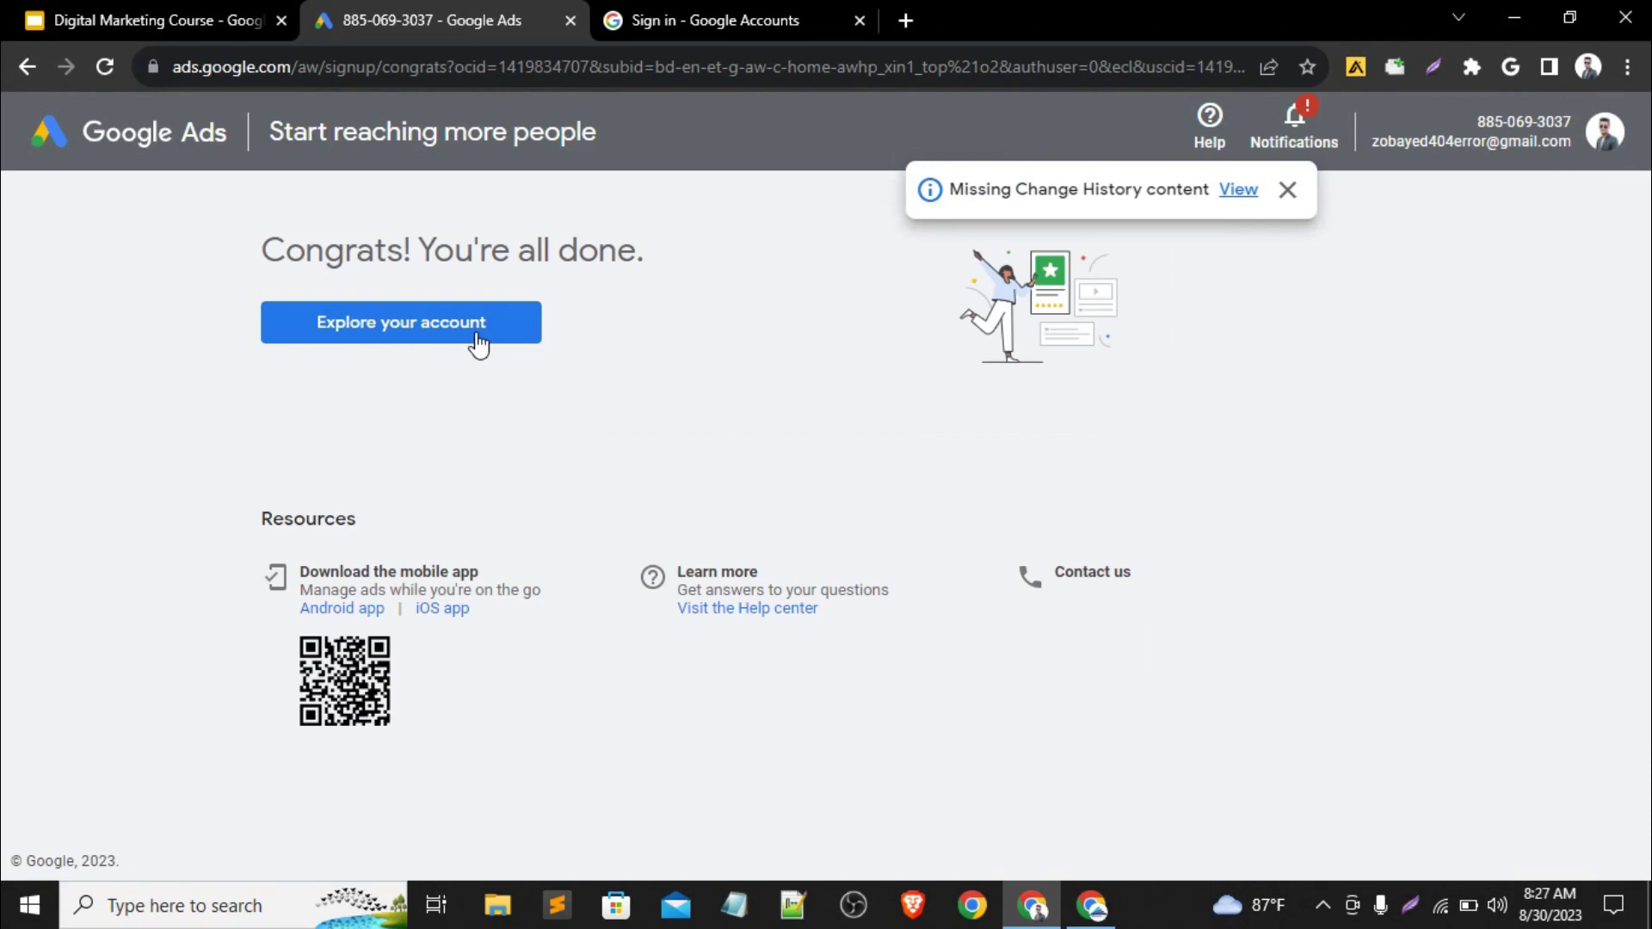
Explore the new account's overview and dismiss the Missing Change History content notice
left_click(479, 343)
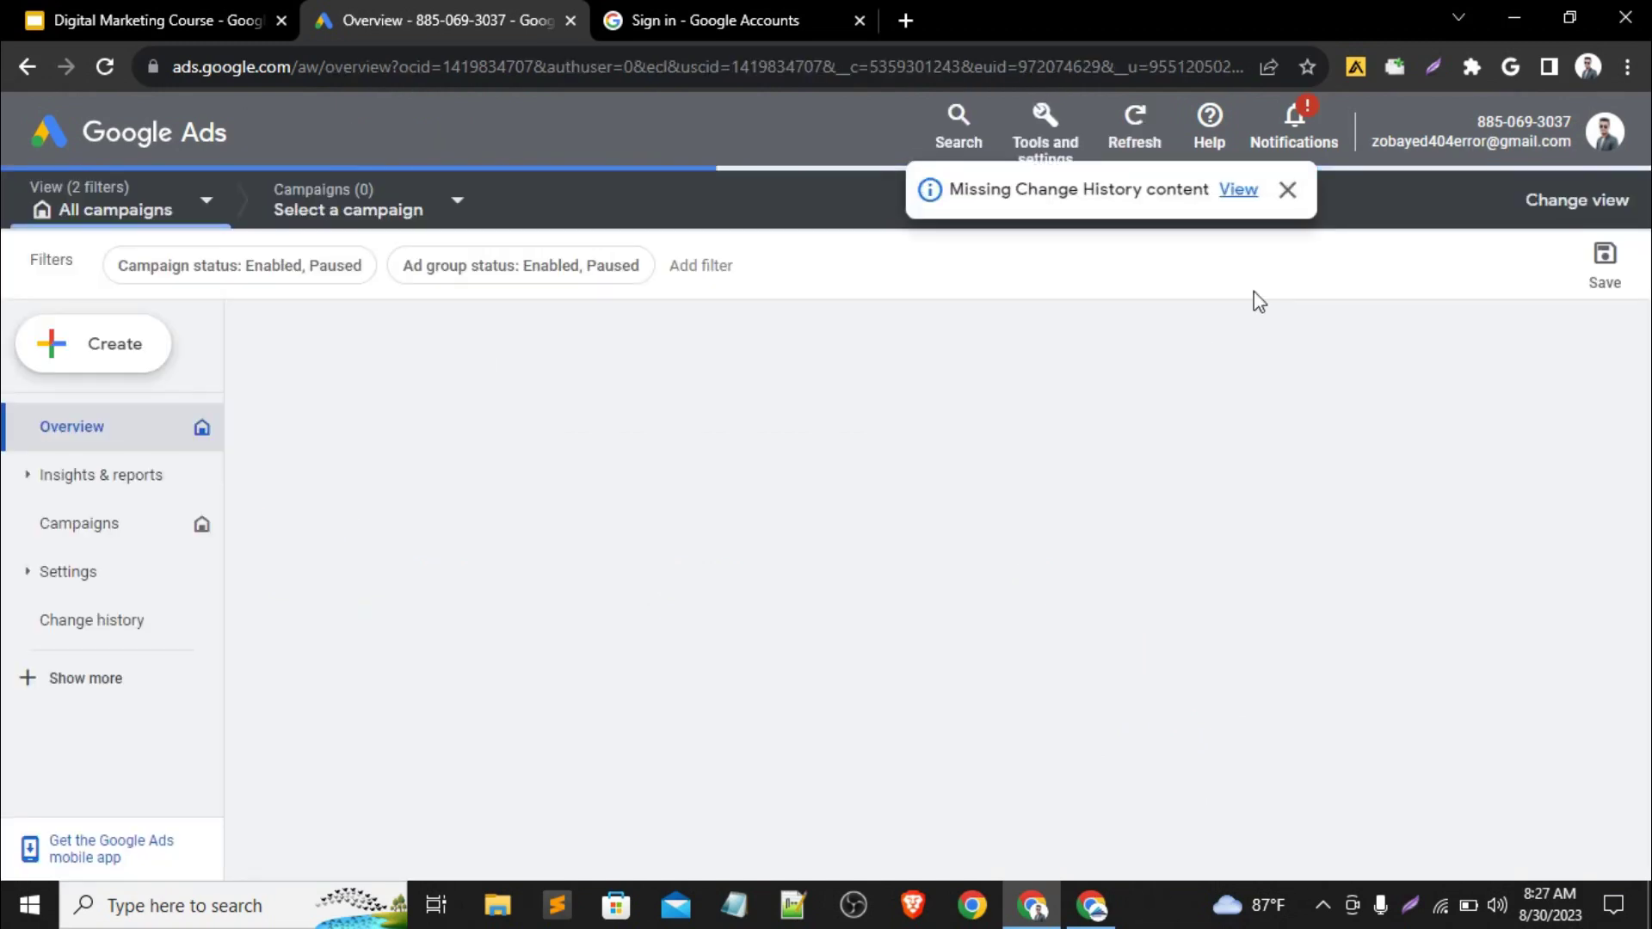
left_click(1287, 199)
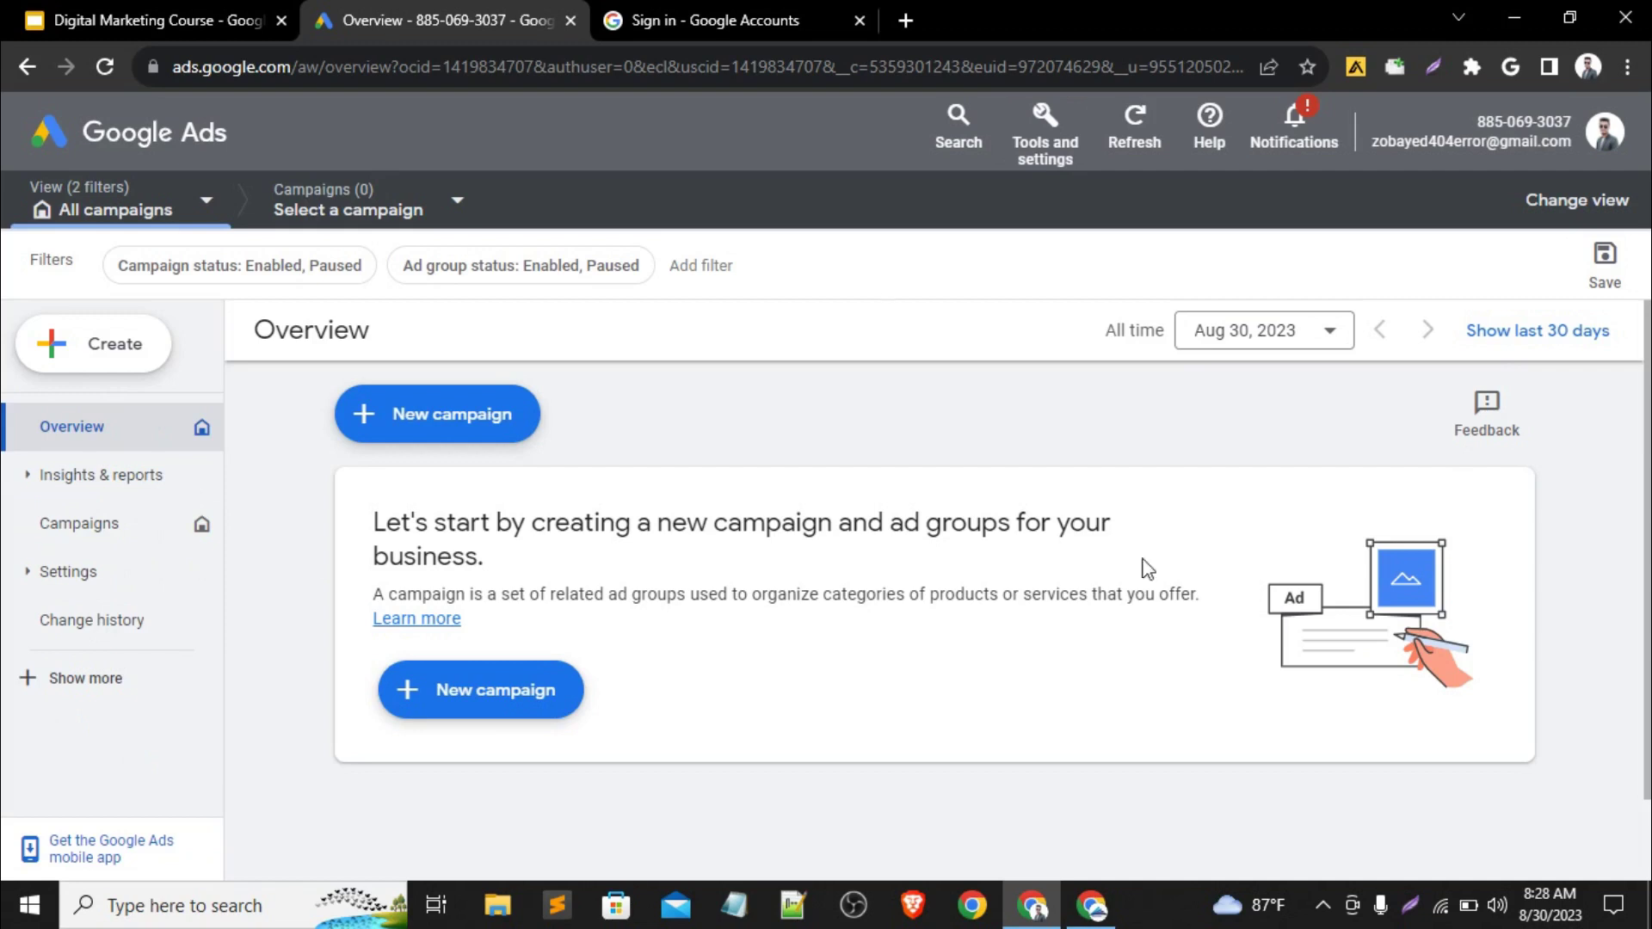
Open another Chrome window with the user profile listed directly above the PayPal profile
left_click(989, 921)
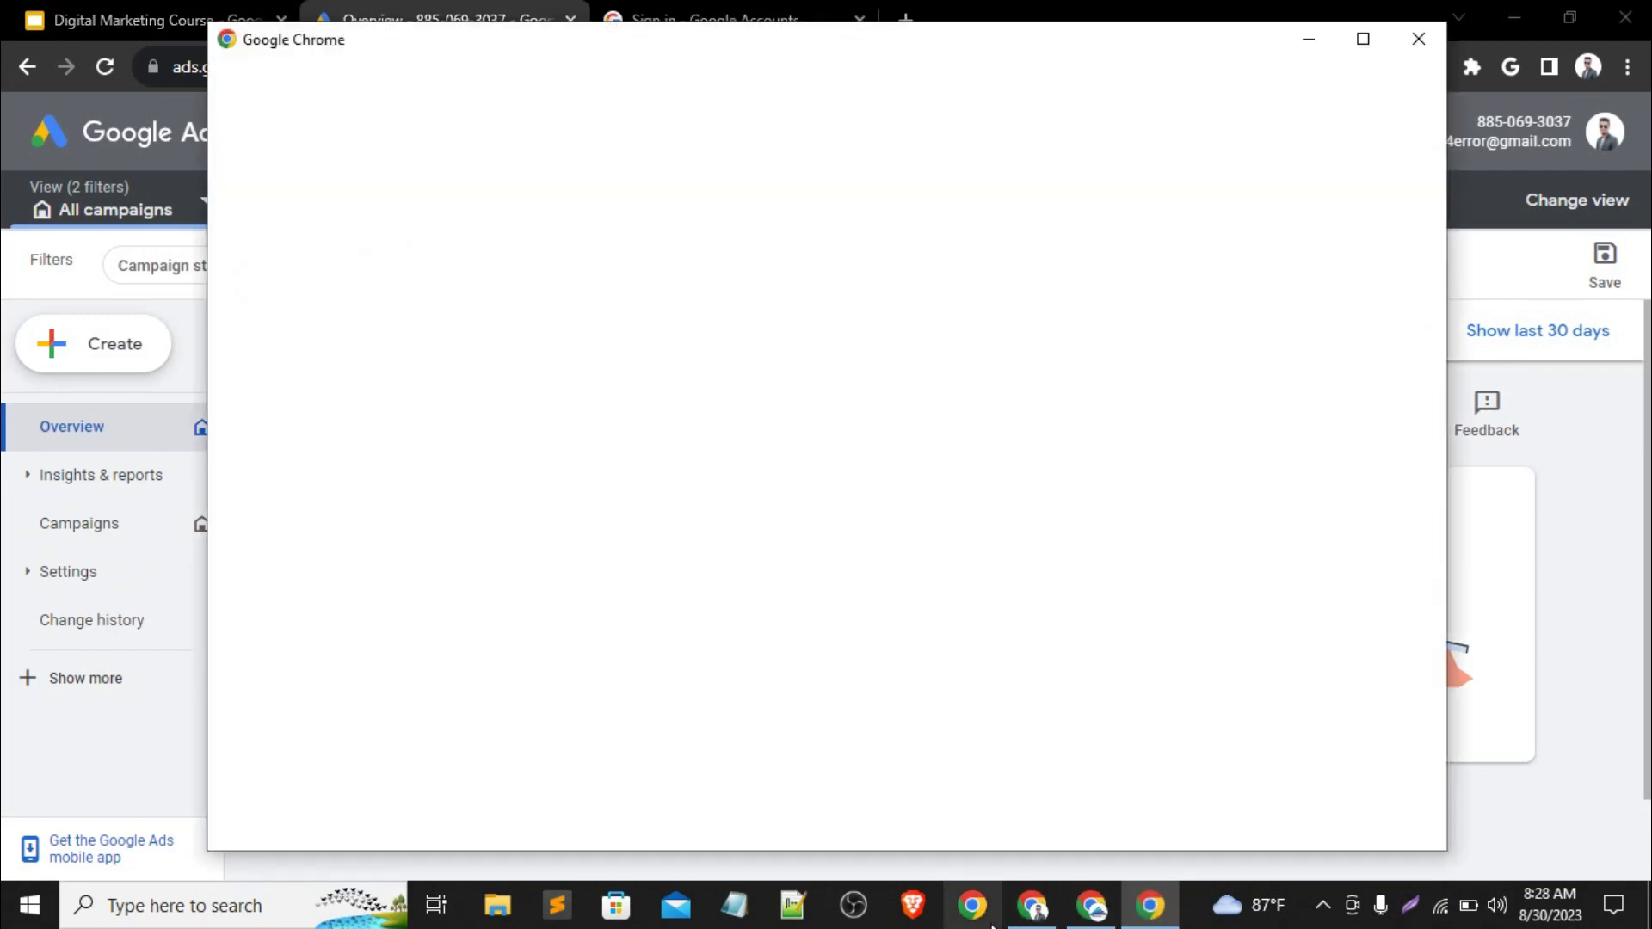
scroll(925, 633, "down", 15)
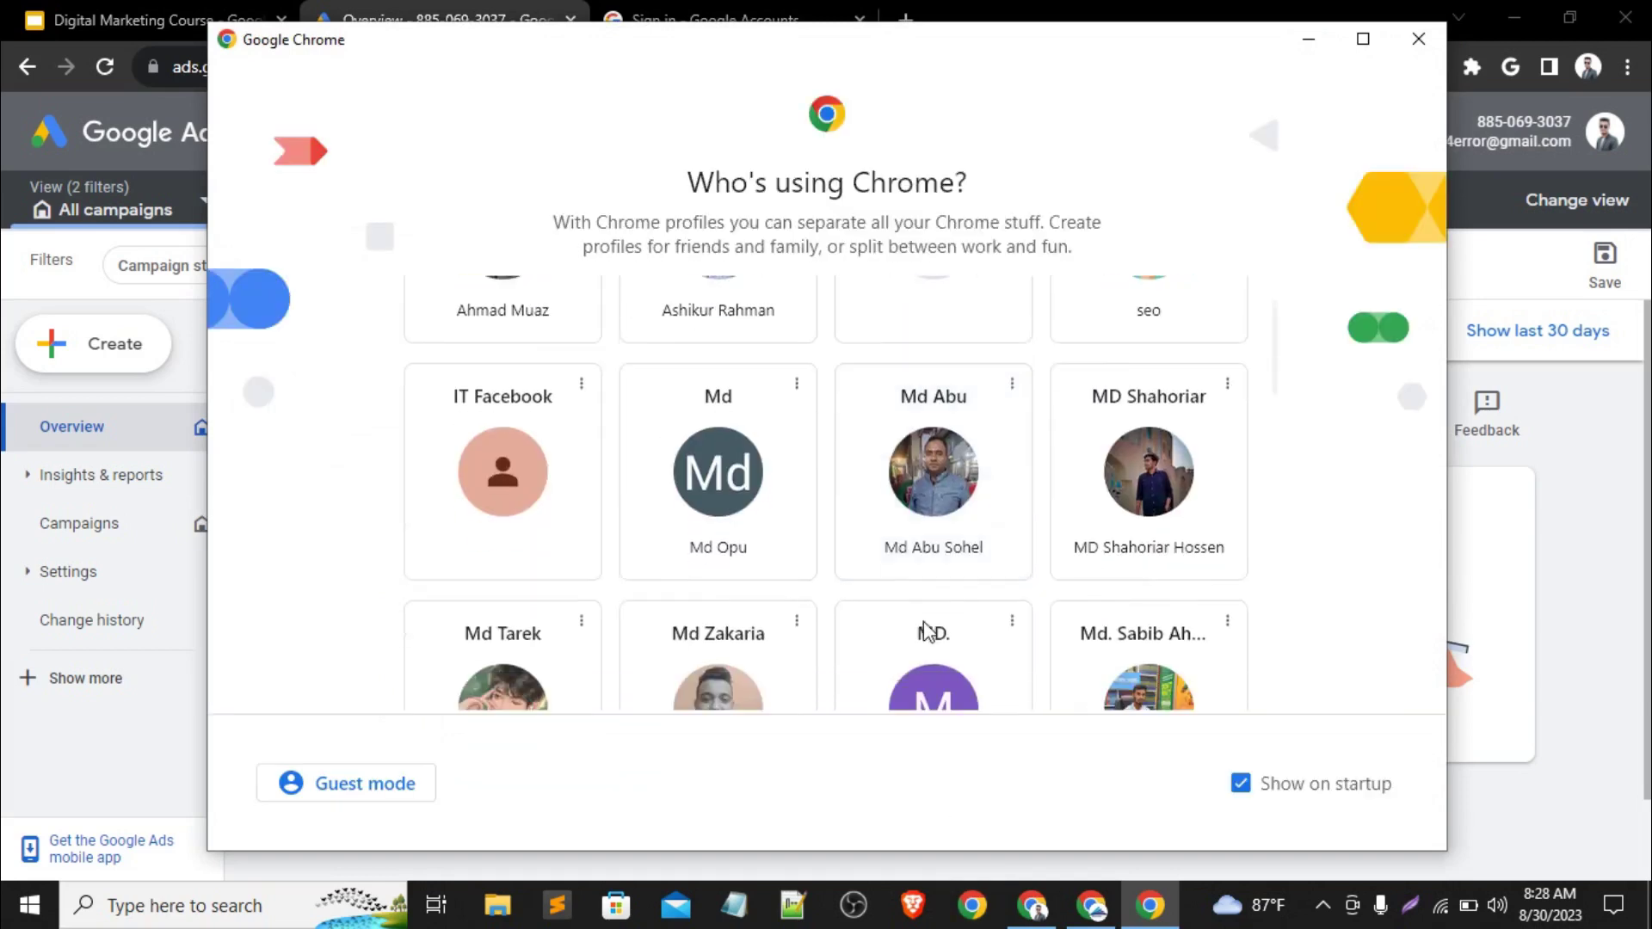
scroll(925, 634, "down", 1)
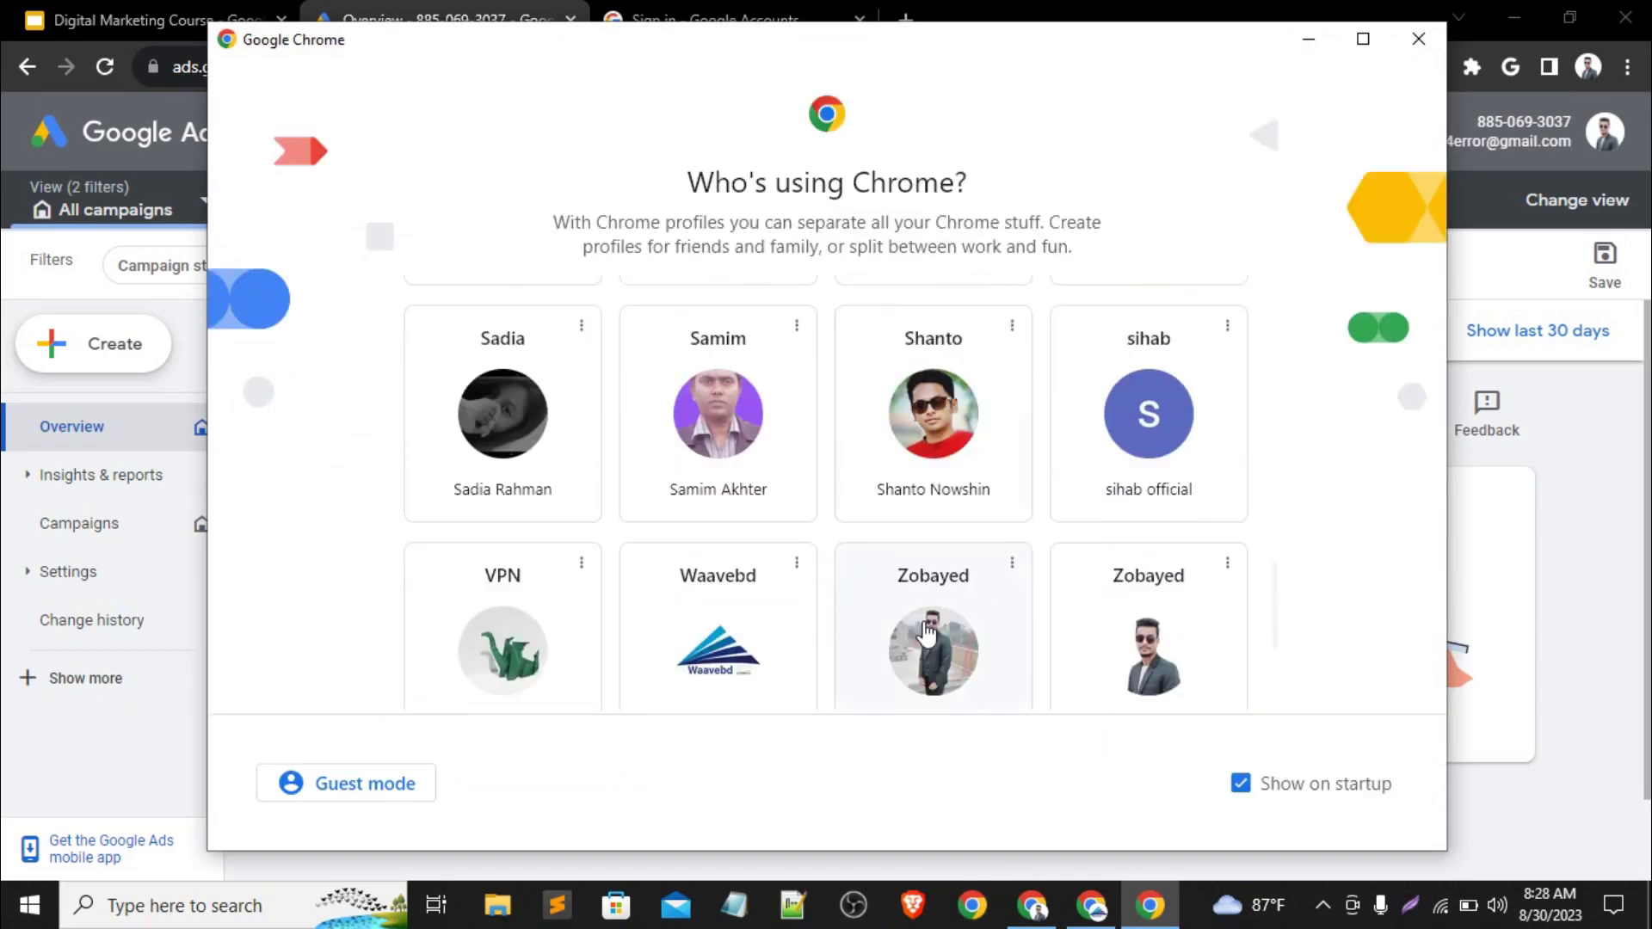
scroll(925, 632, "up", 3)
scroll(923, 633, "up", 3)
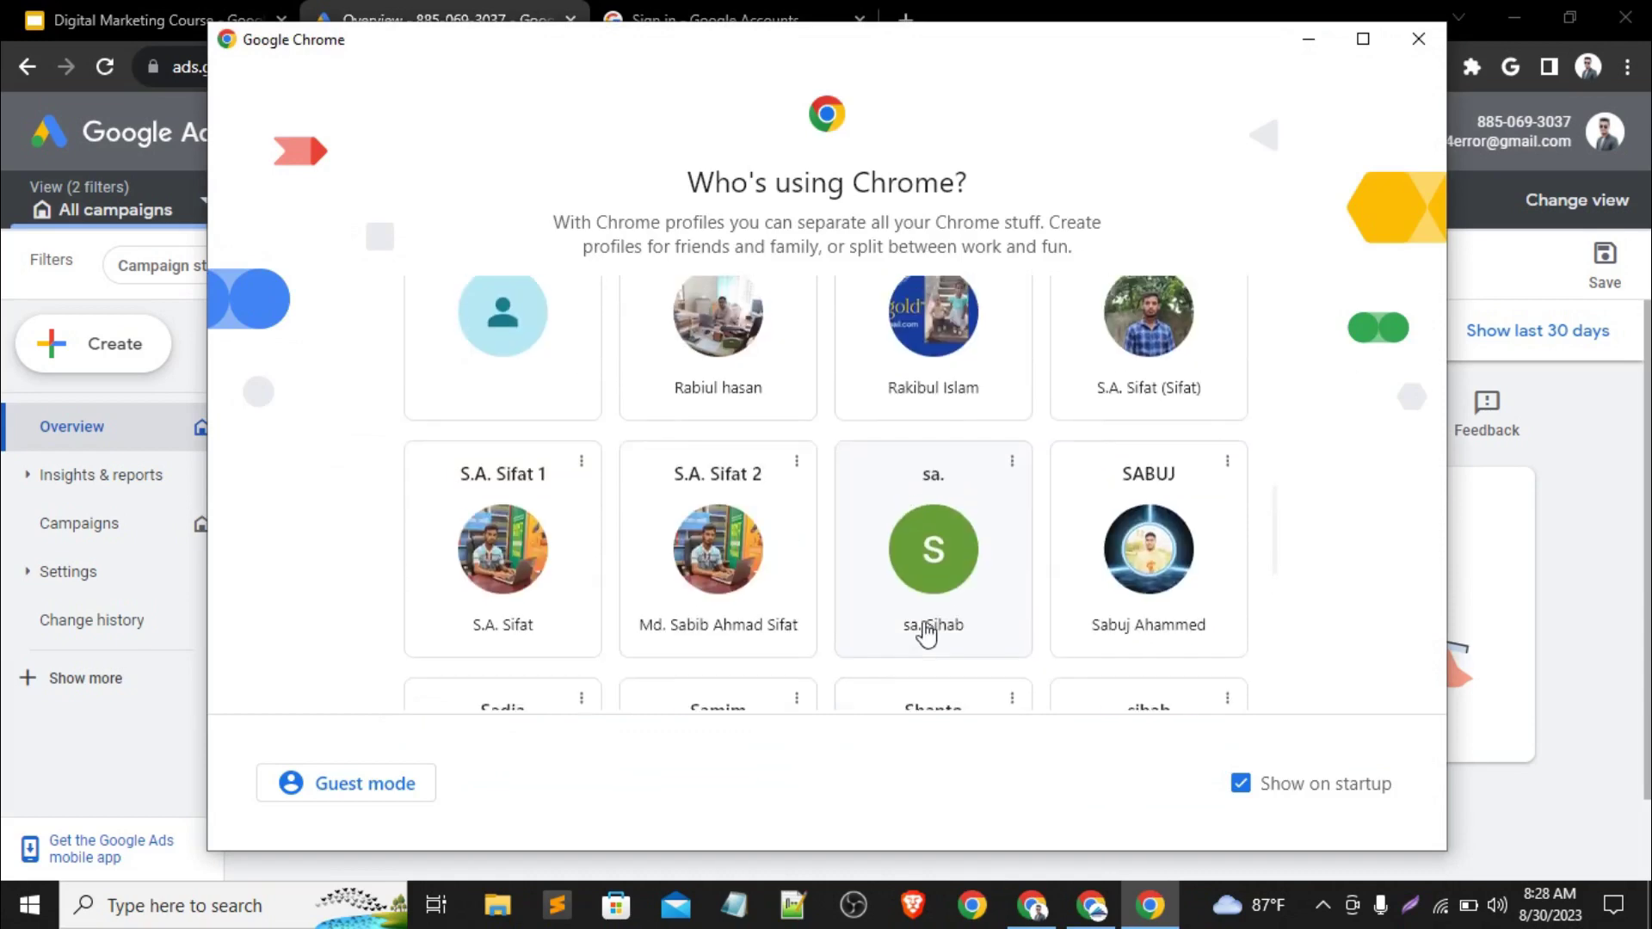
scroll(519, 452, "down", 5)
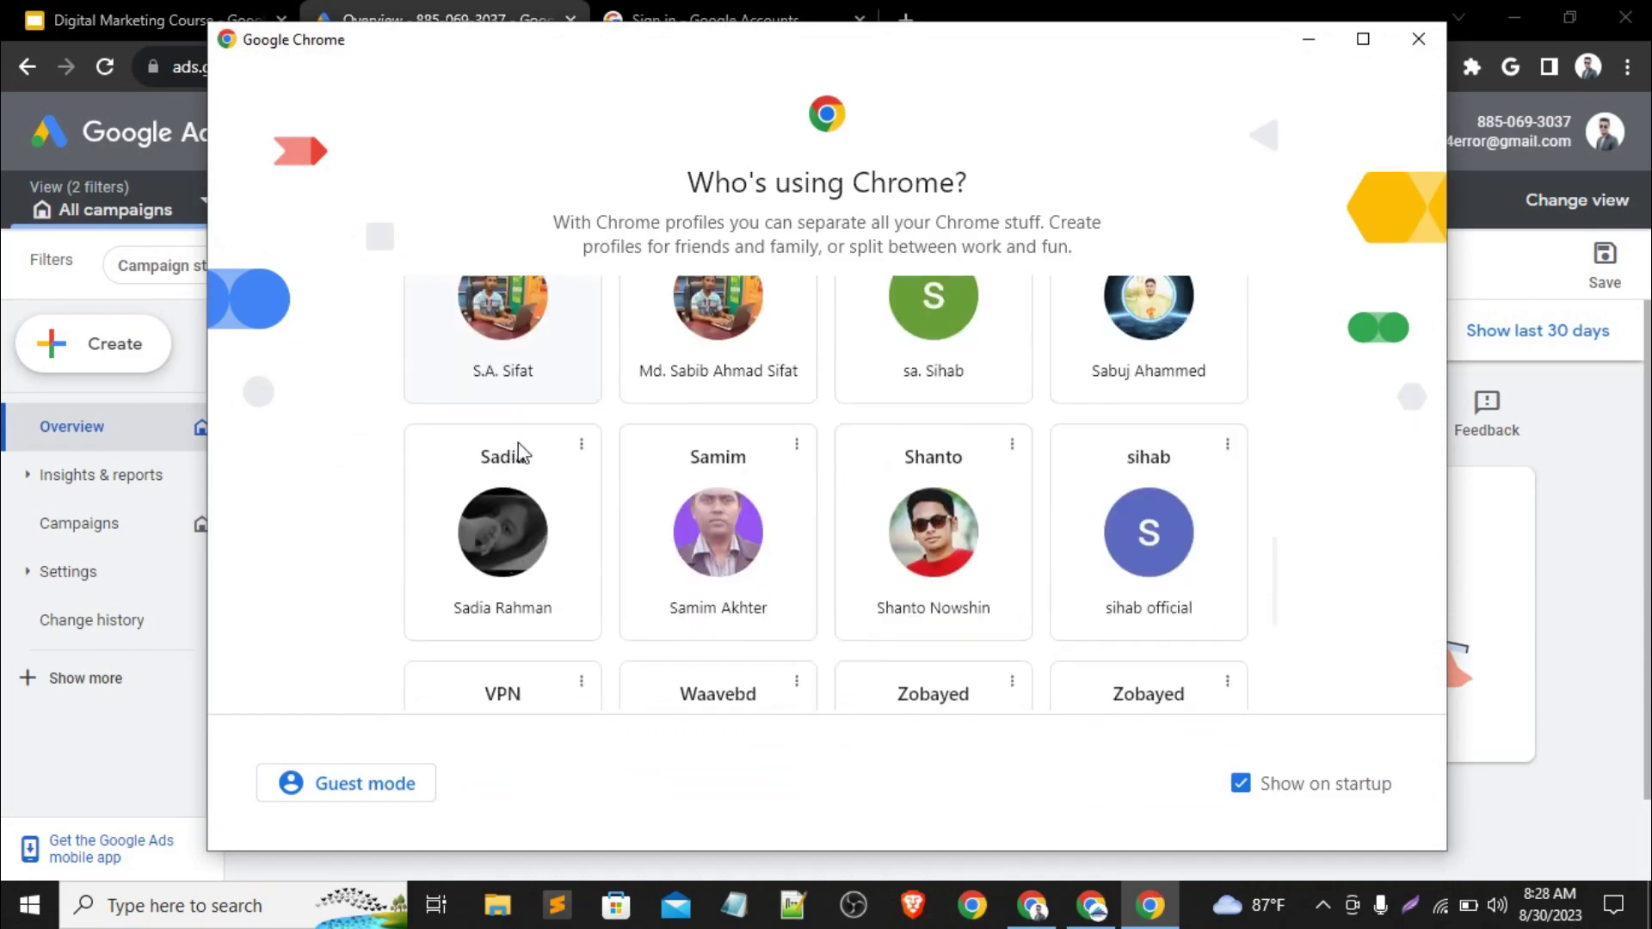
scroll(787, 585, "up", 6)
scroll(796, 594, "up", 4)
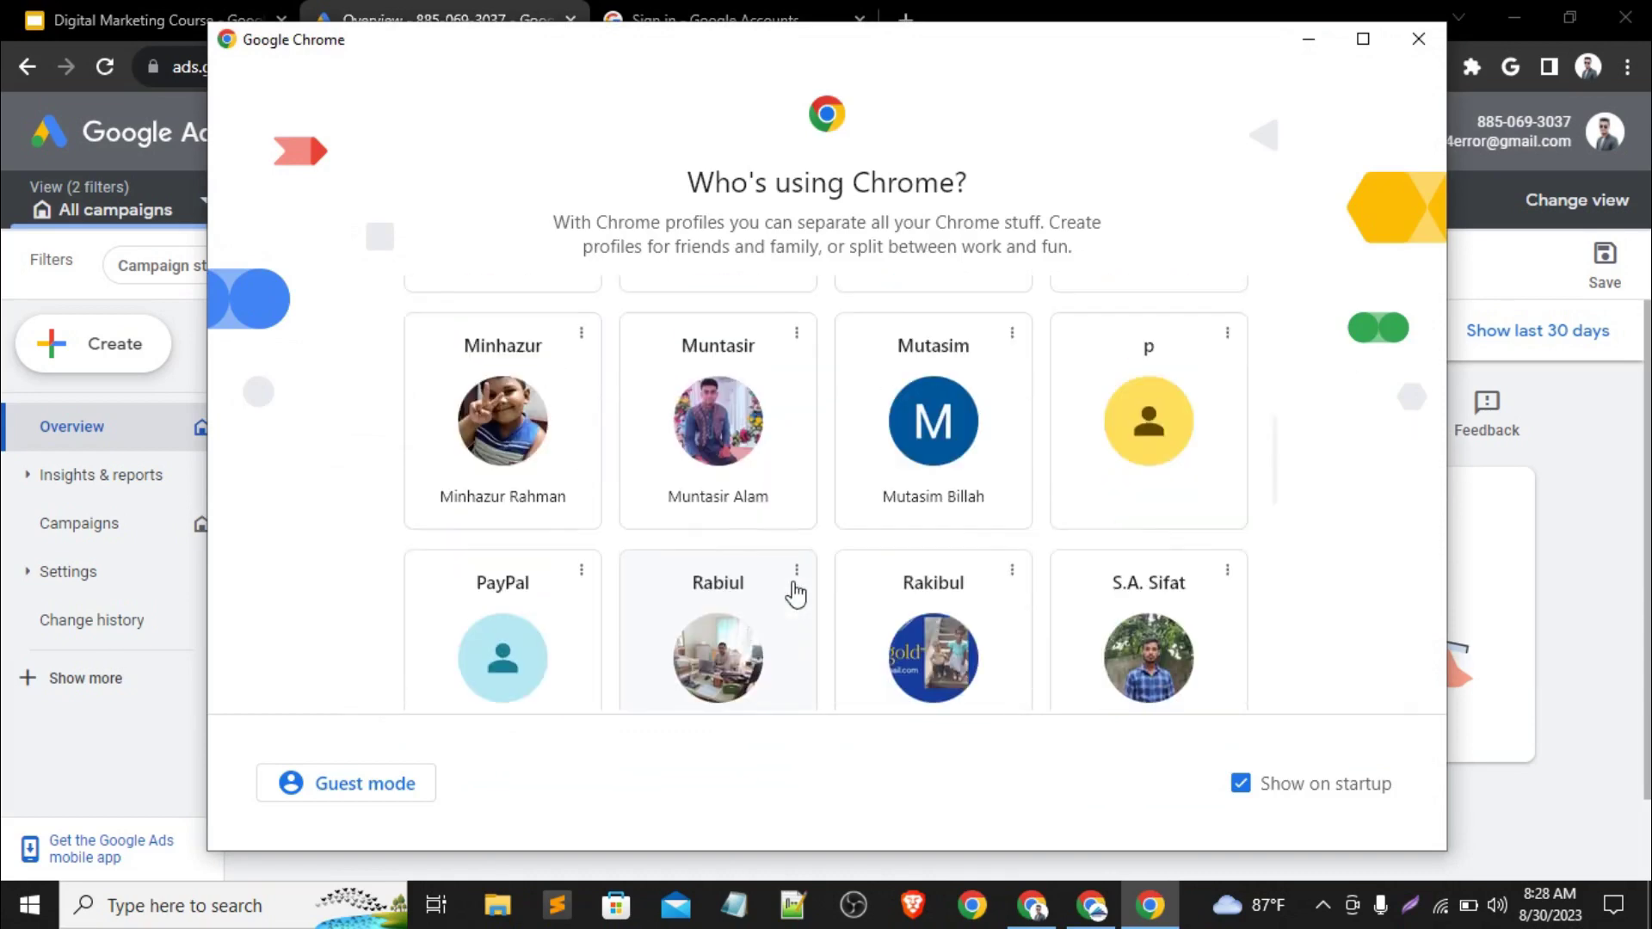
left_click(550, 476)
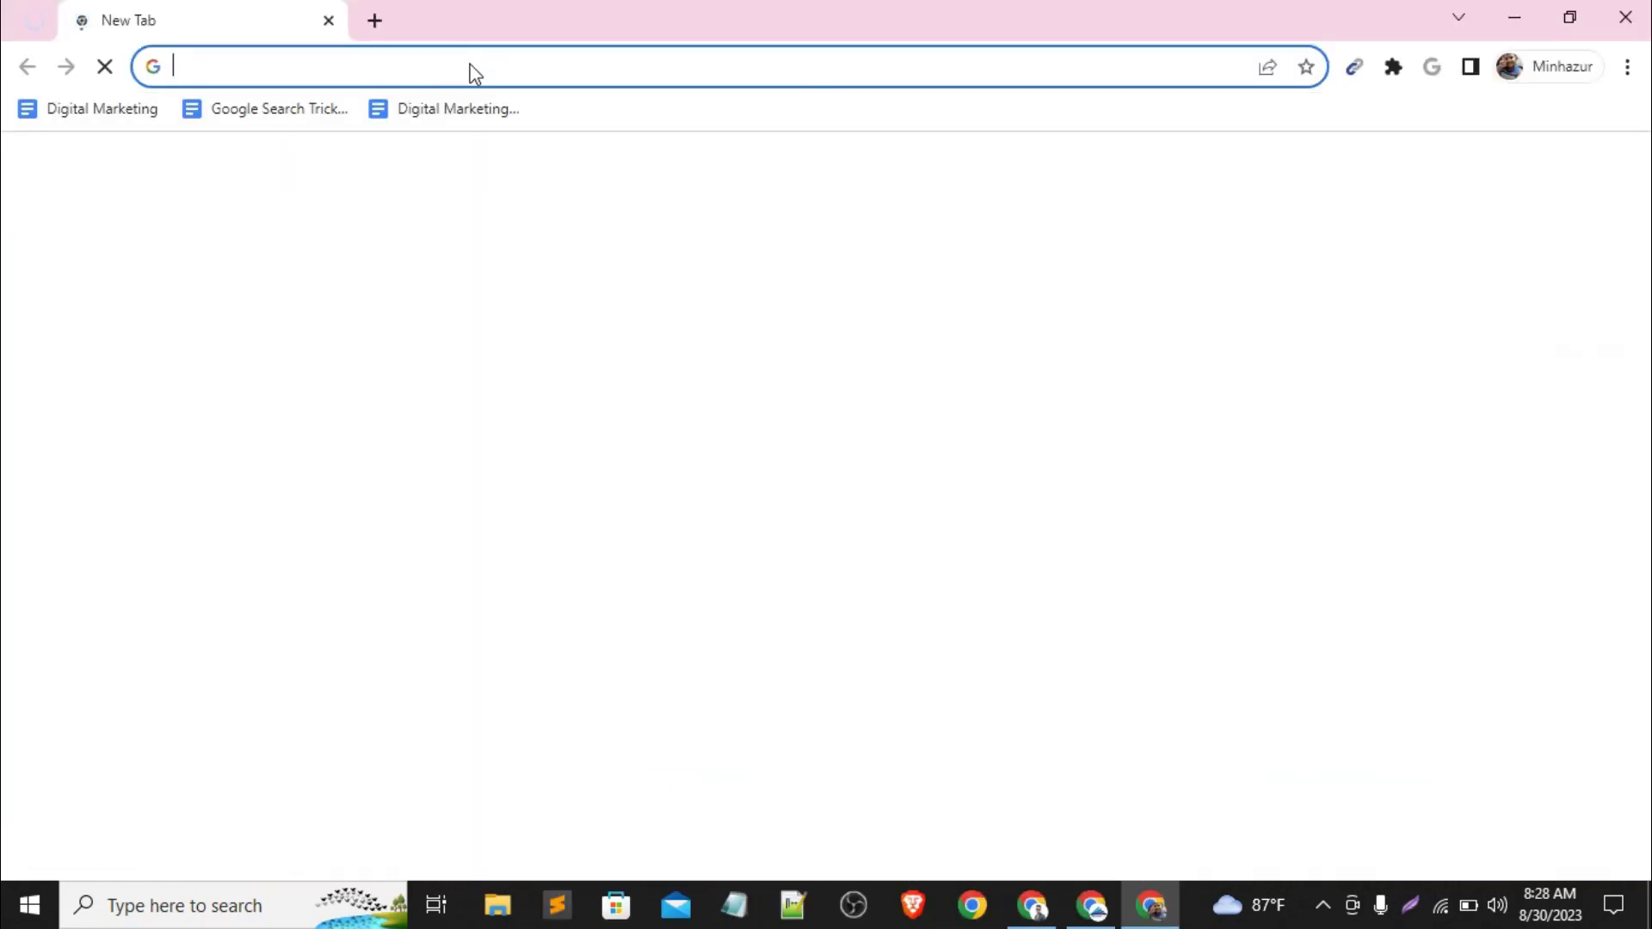
Load ads.google.com in the new profile and clear the ad privacy notice, closing the settings page it opens
type("ads")
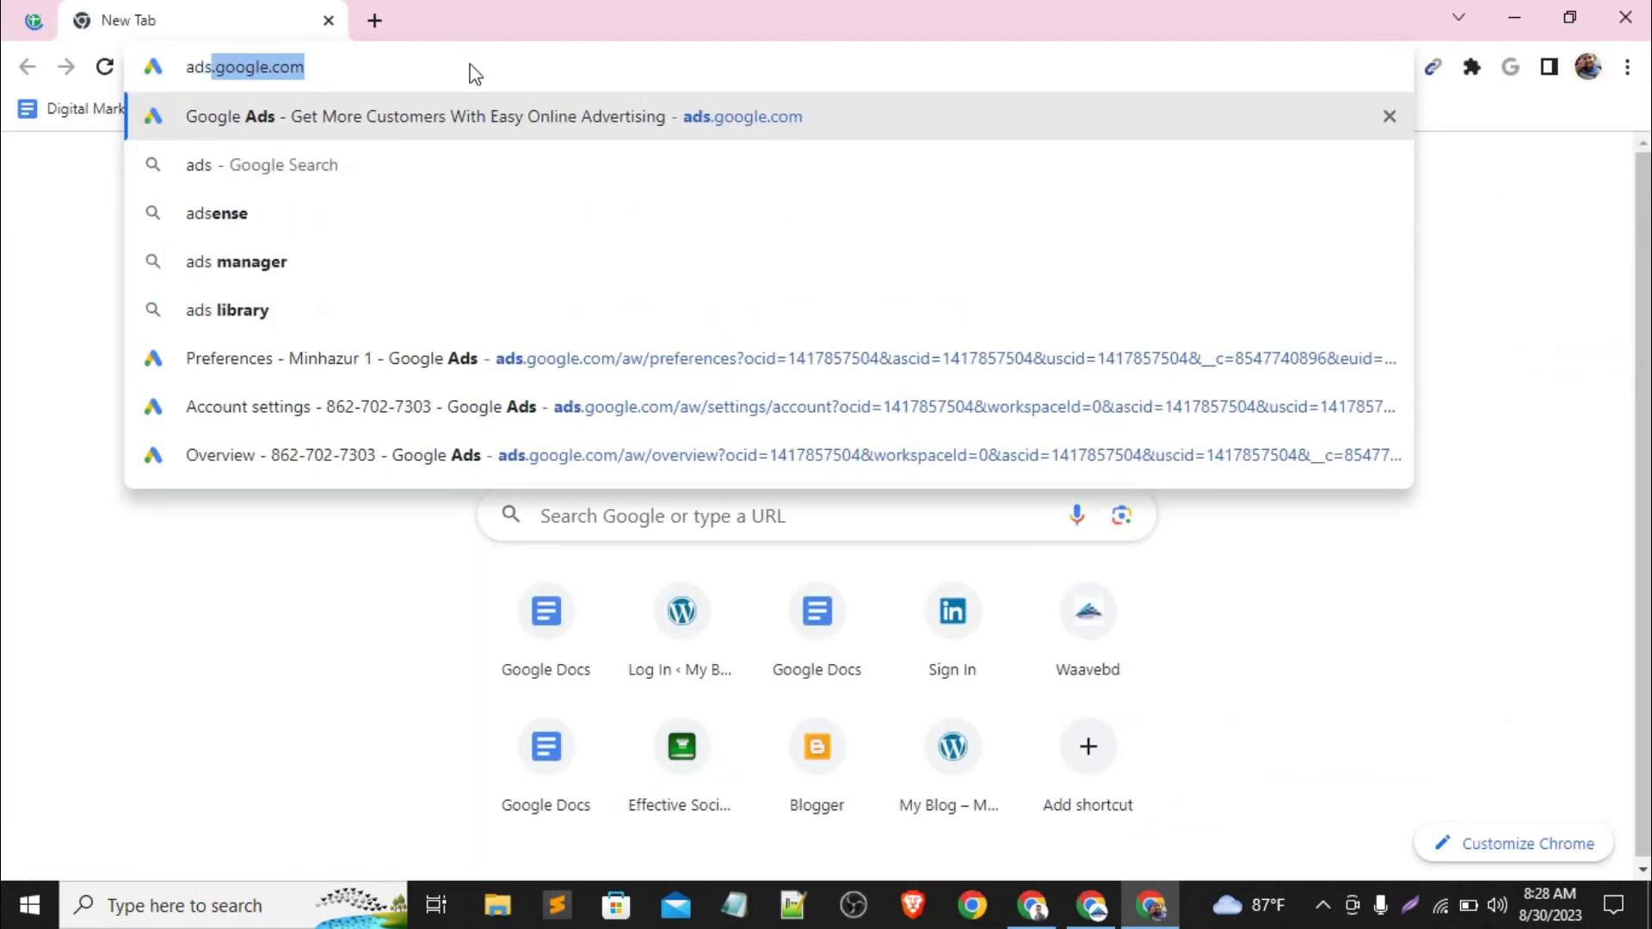
key("Return")
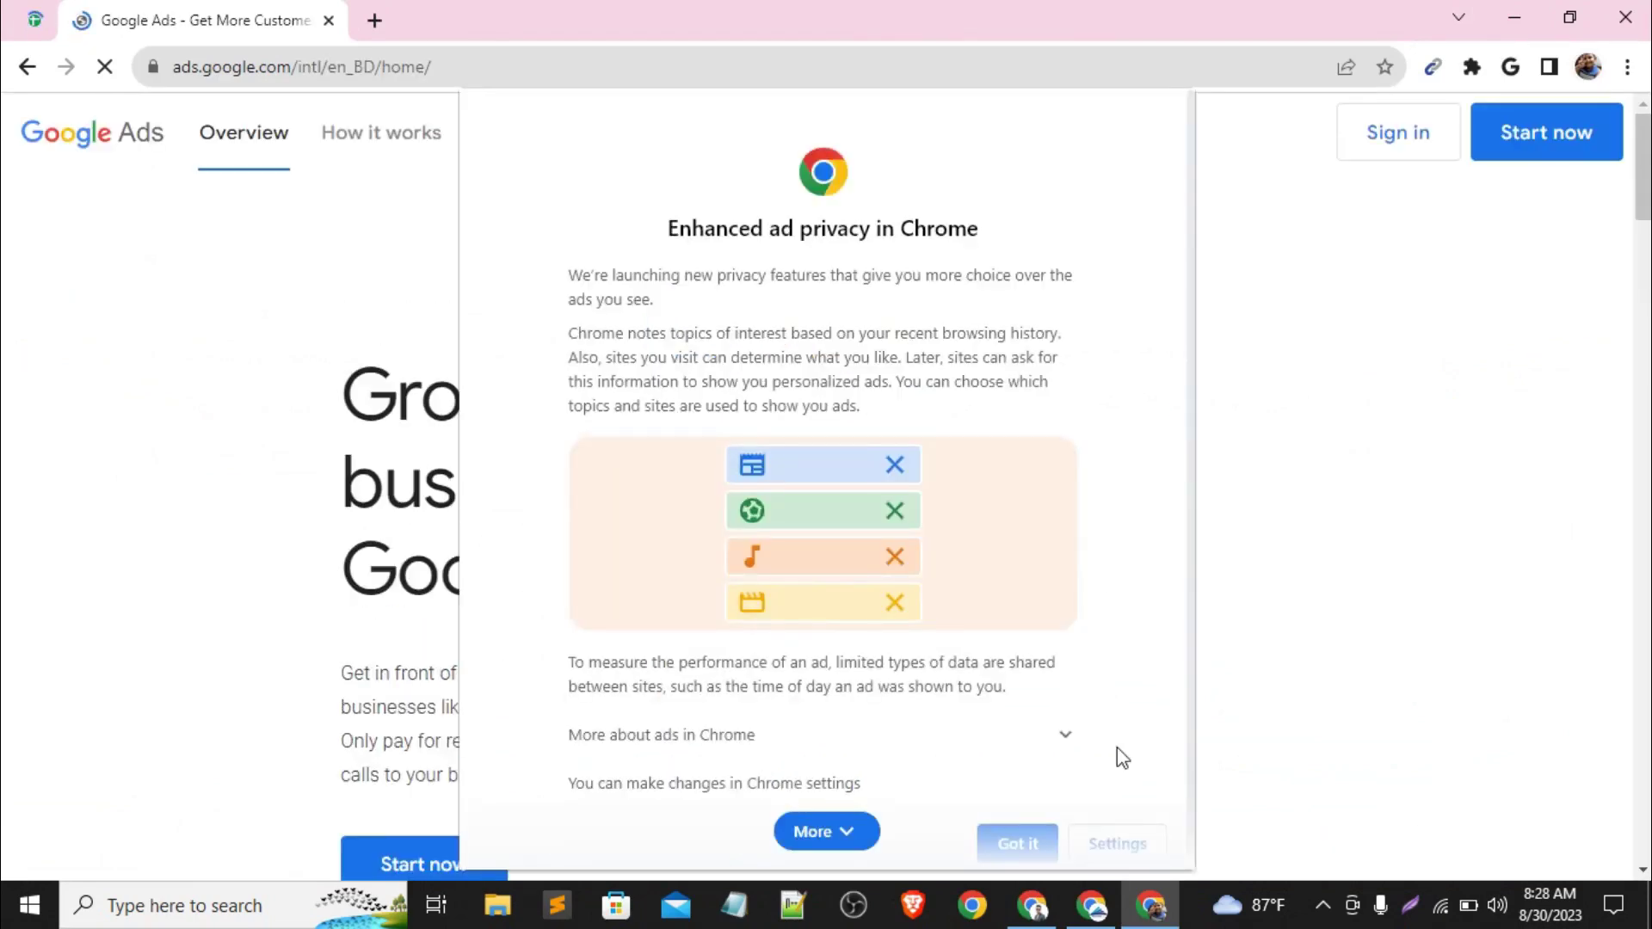
left_click(865, 833)
left_click(1104, 842)
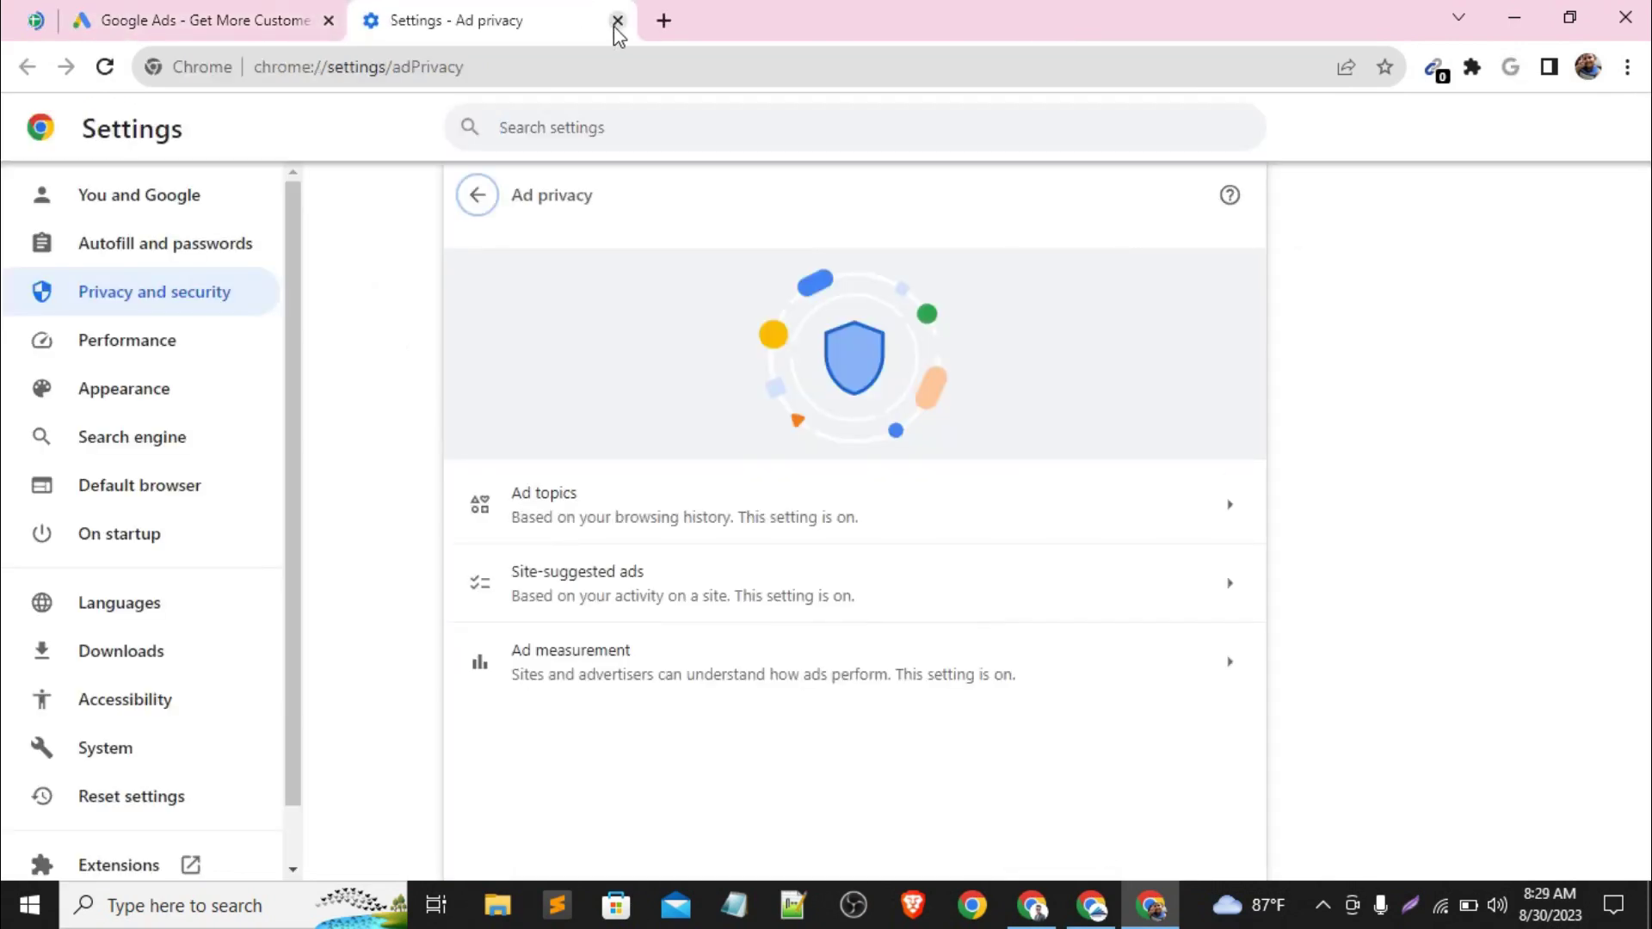
left_click(618, 23)
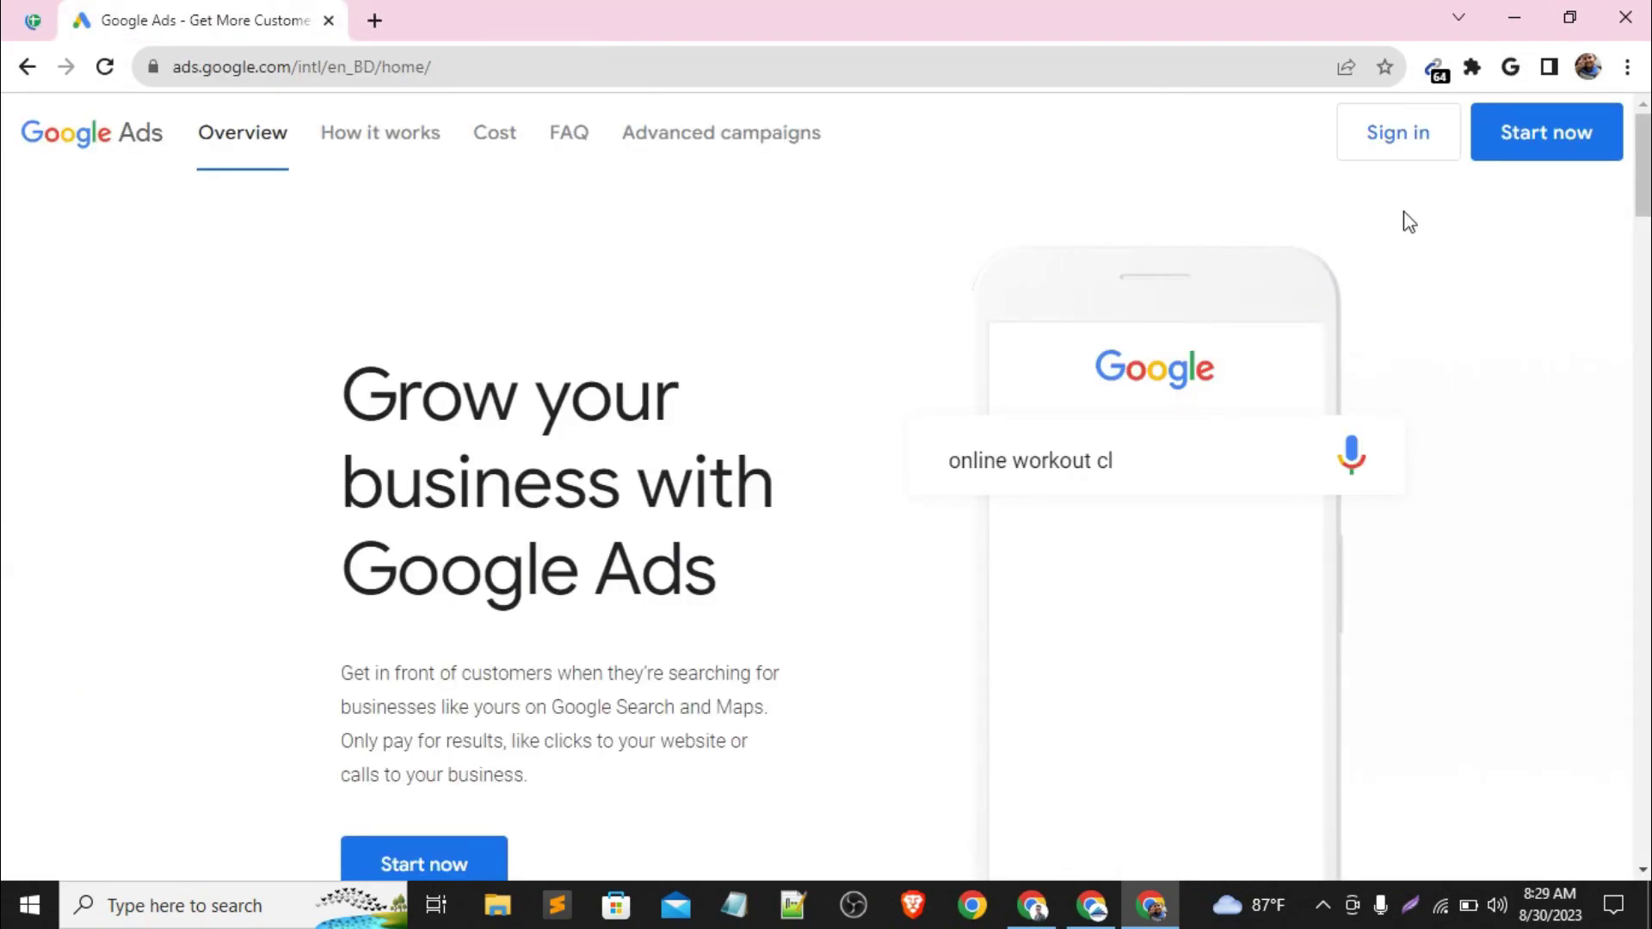
Enter the Google Ads dashboard from the home page and dismiss the introduction to its most valuable features
left_click(1510, 147)
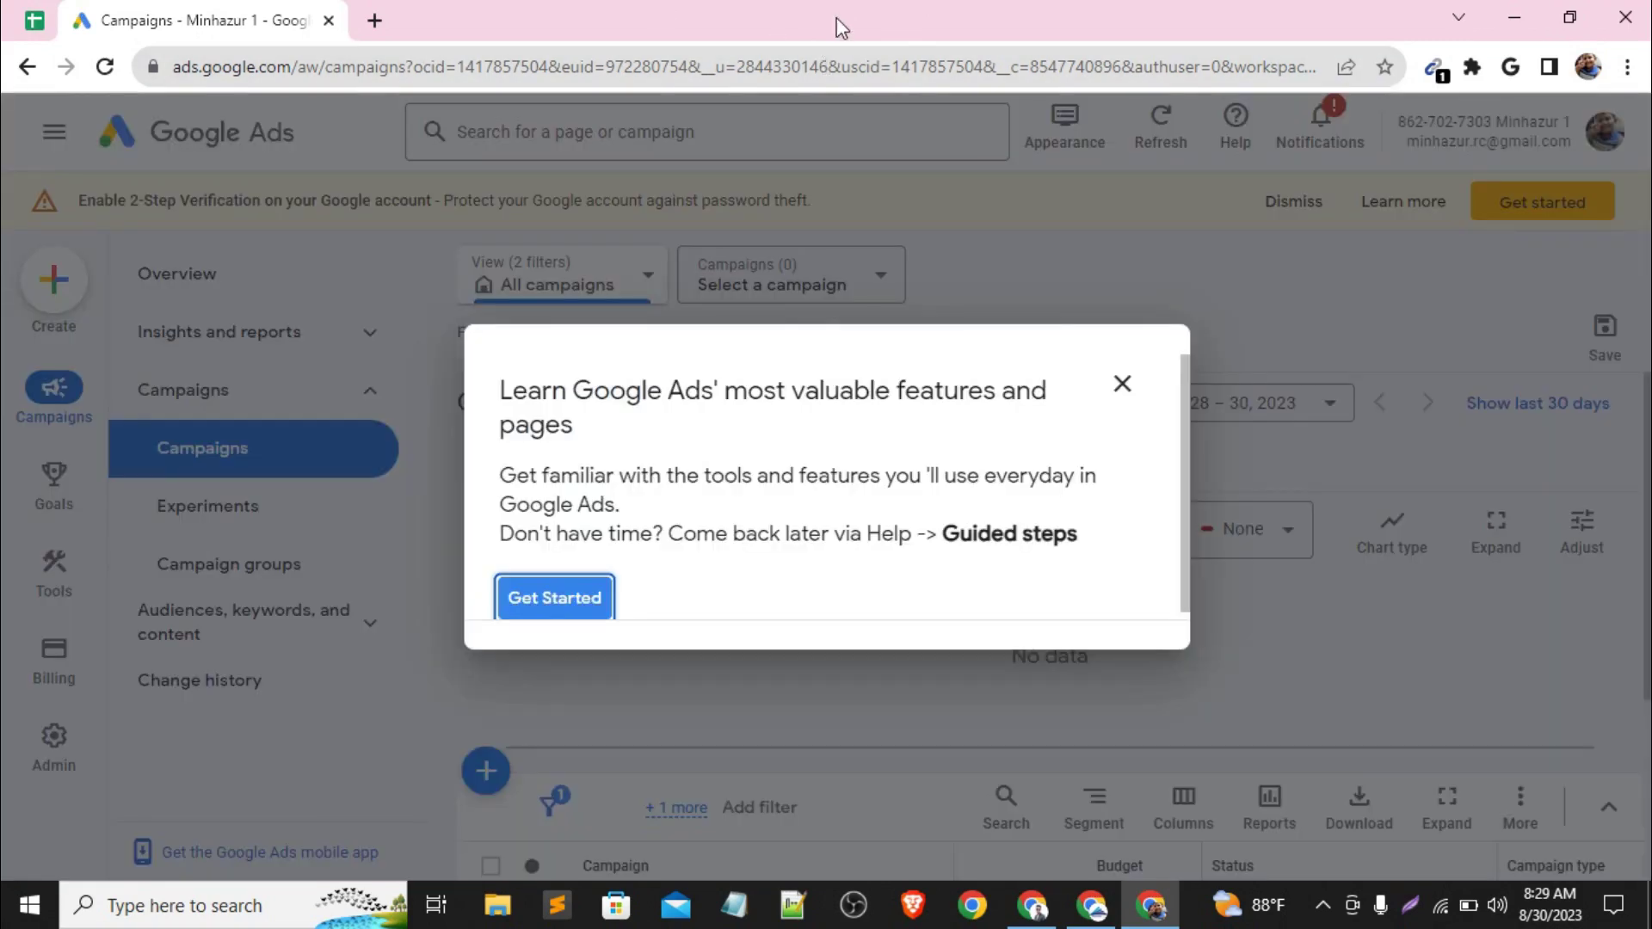
key("Escape")
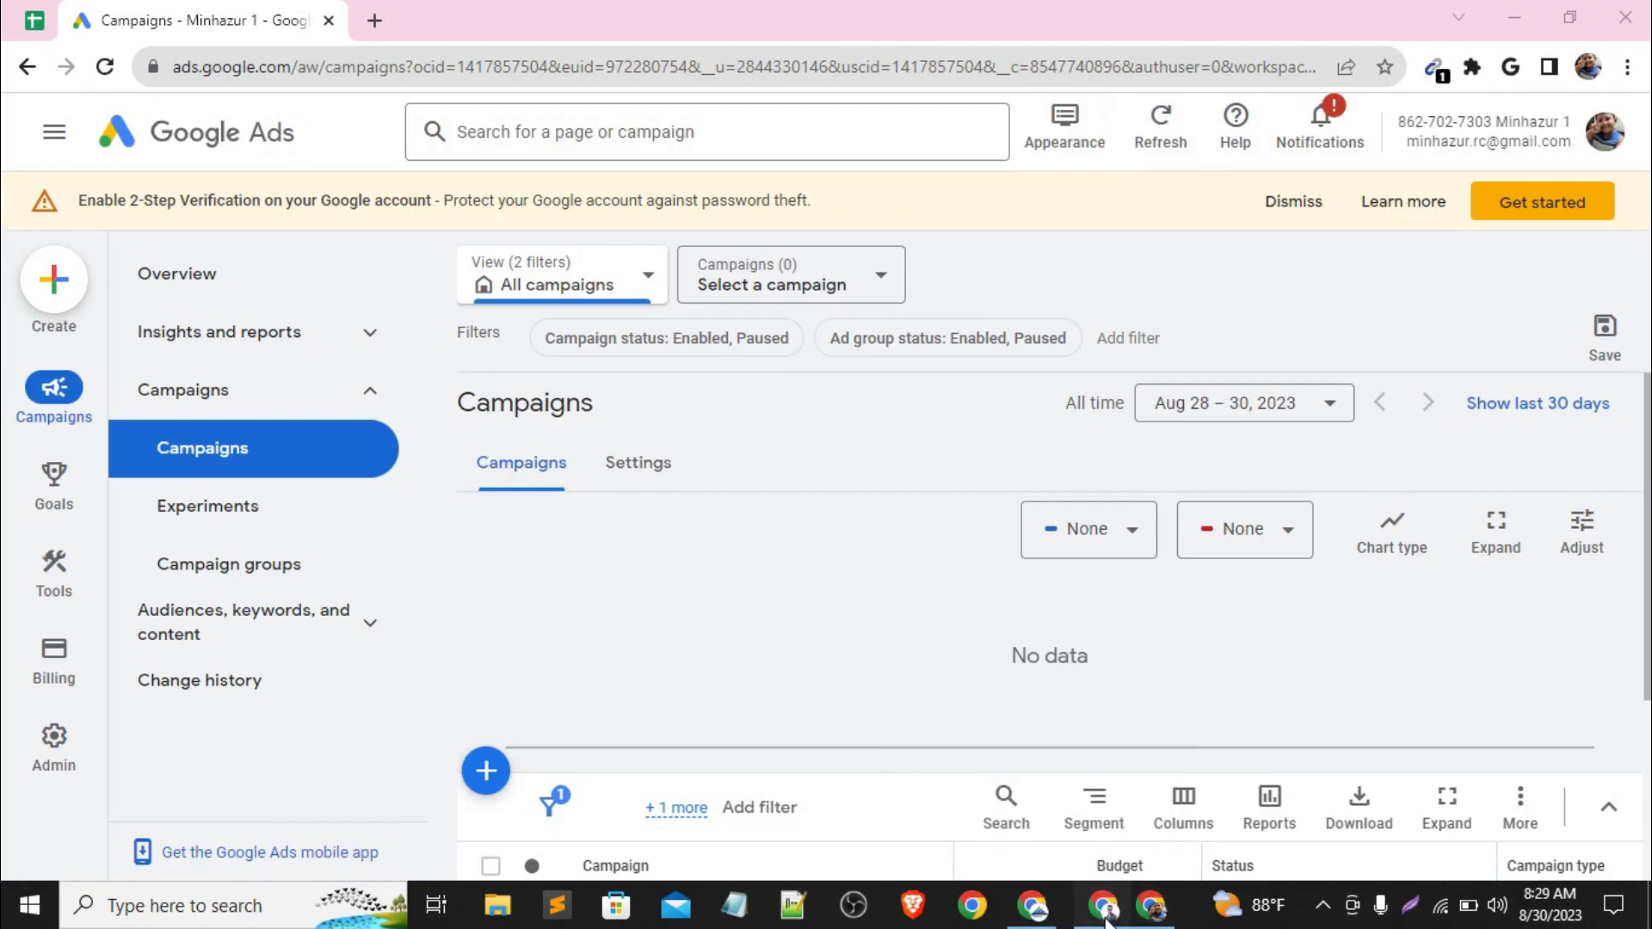
Compare the navigation layouts of the two Google Ads accounts across both Chrome profile windows, including the Goals options
left_click(1101, 912)
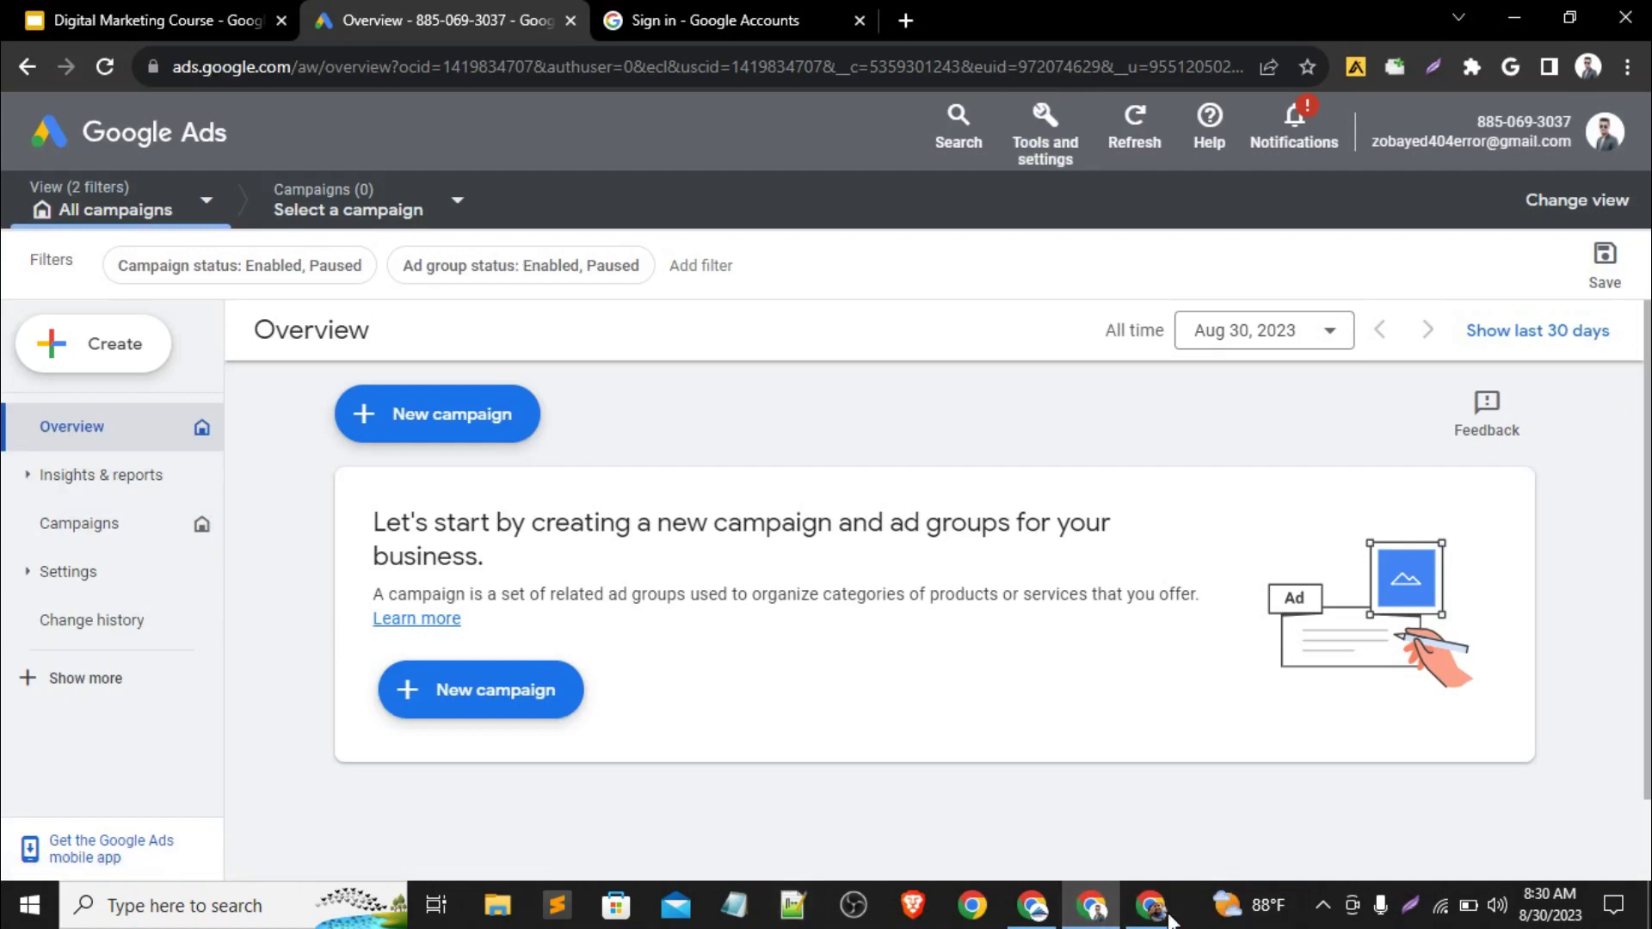
left_click(1062, 813)
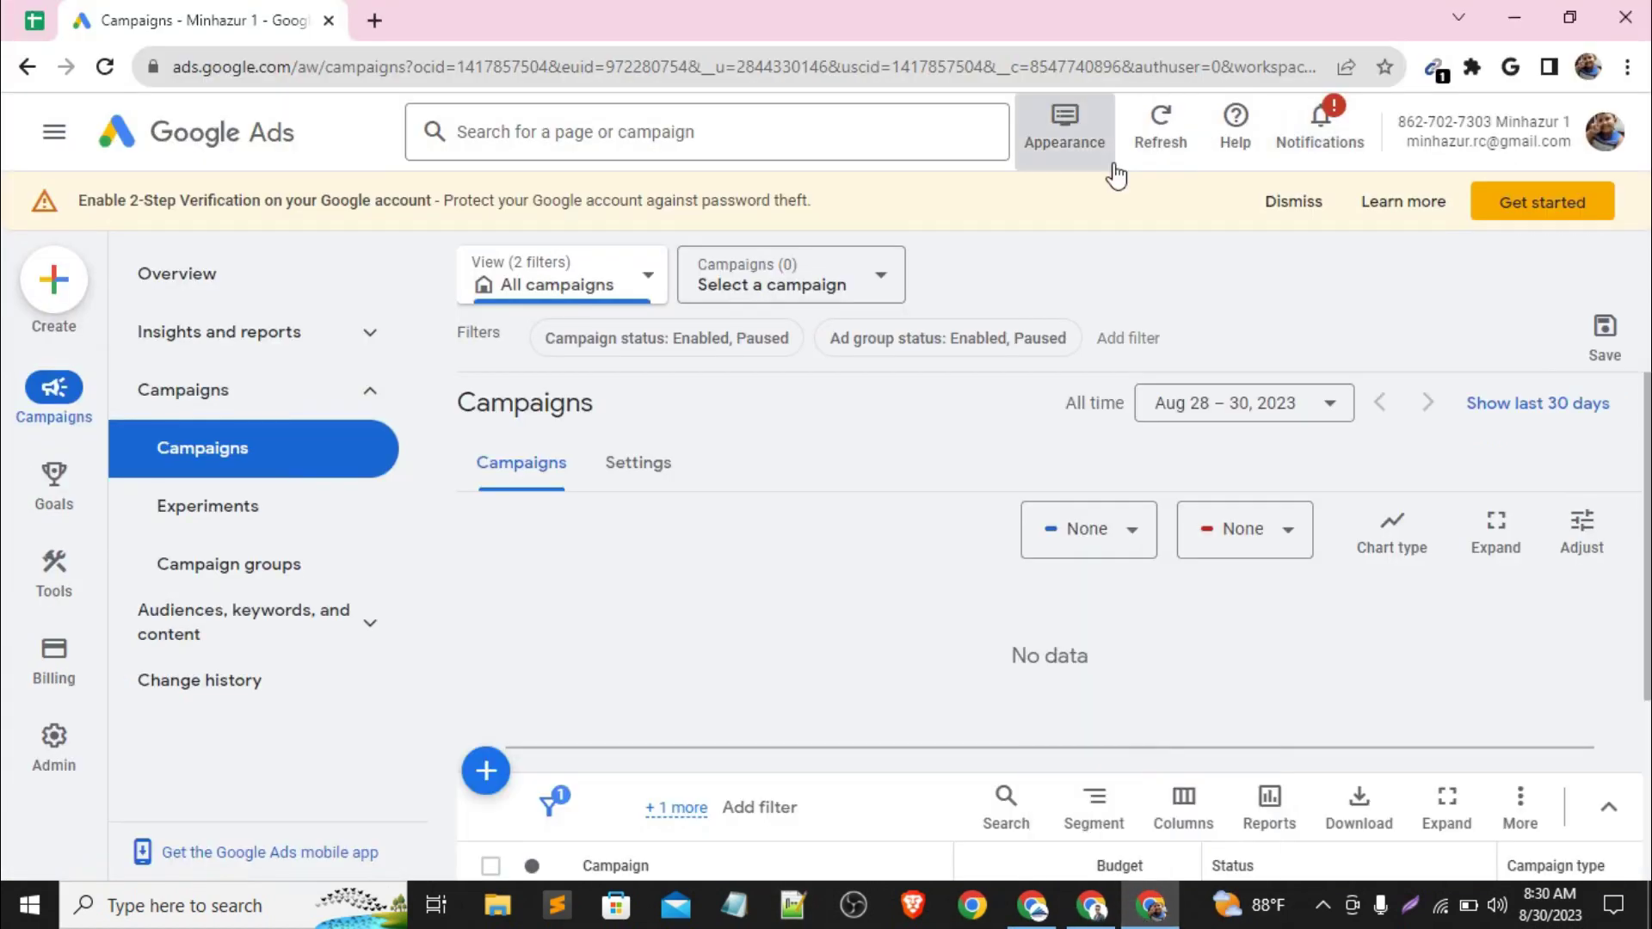
mouse_move(59, 594)
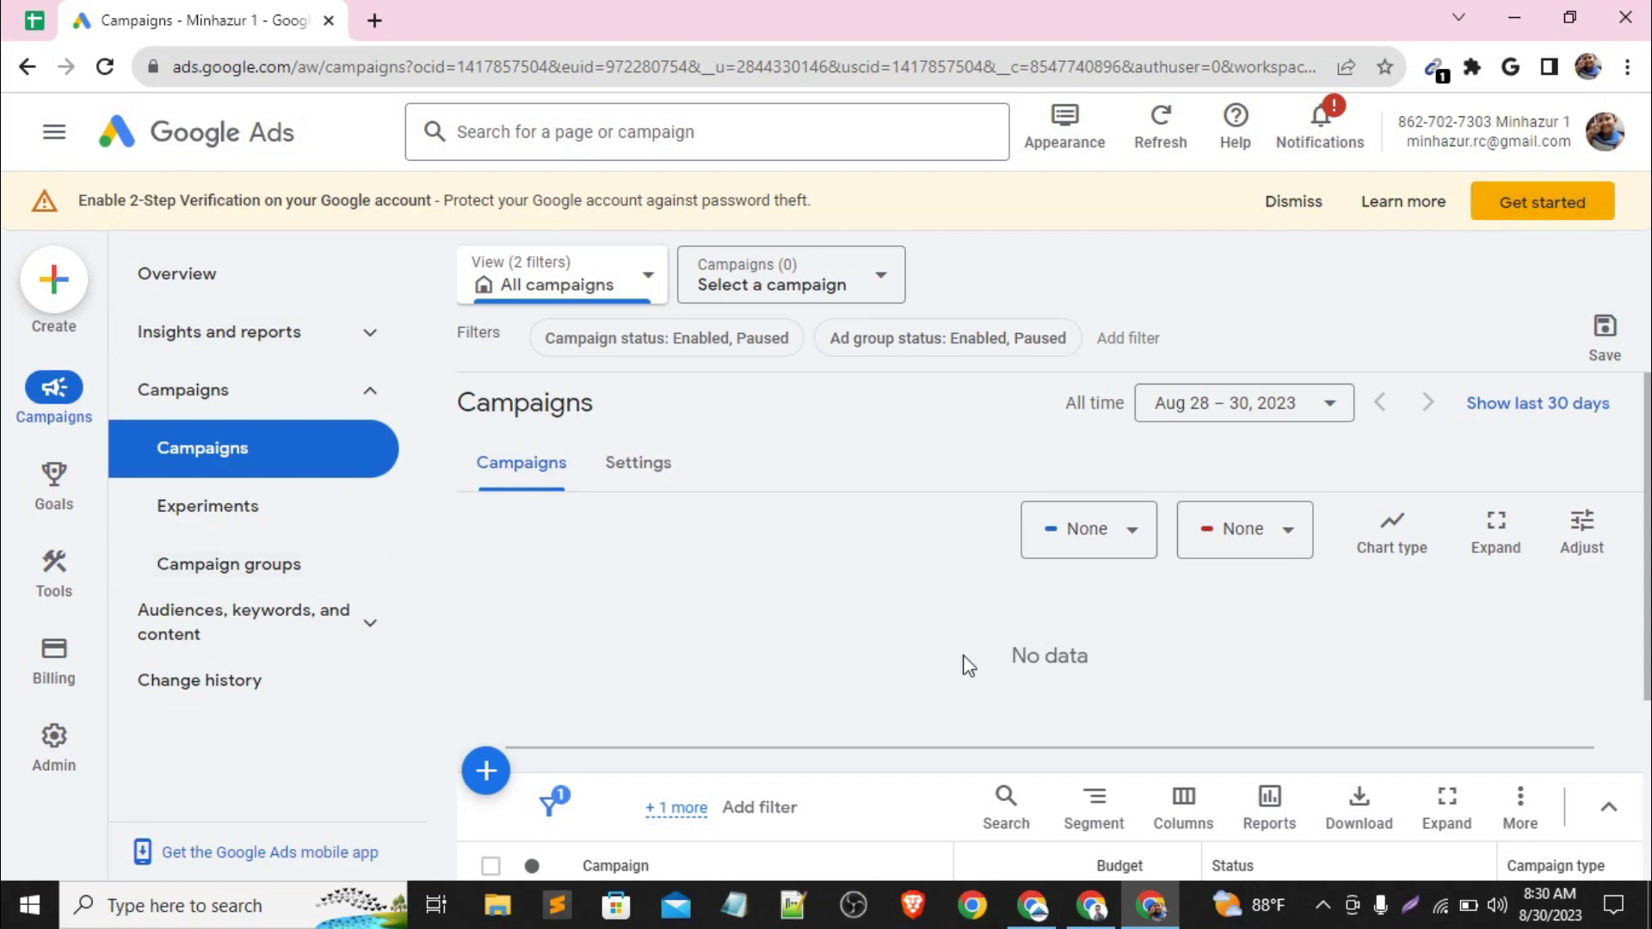
left_click(1091, 910)
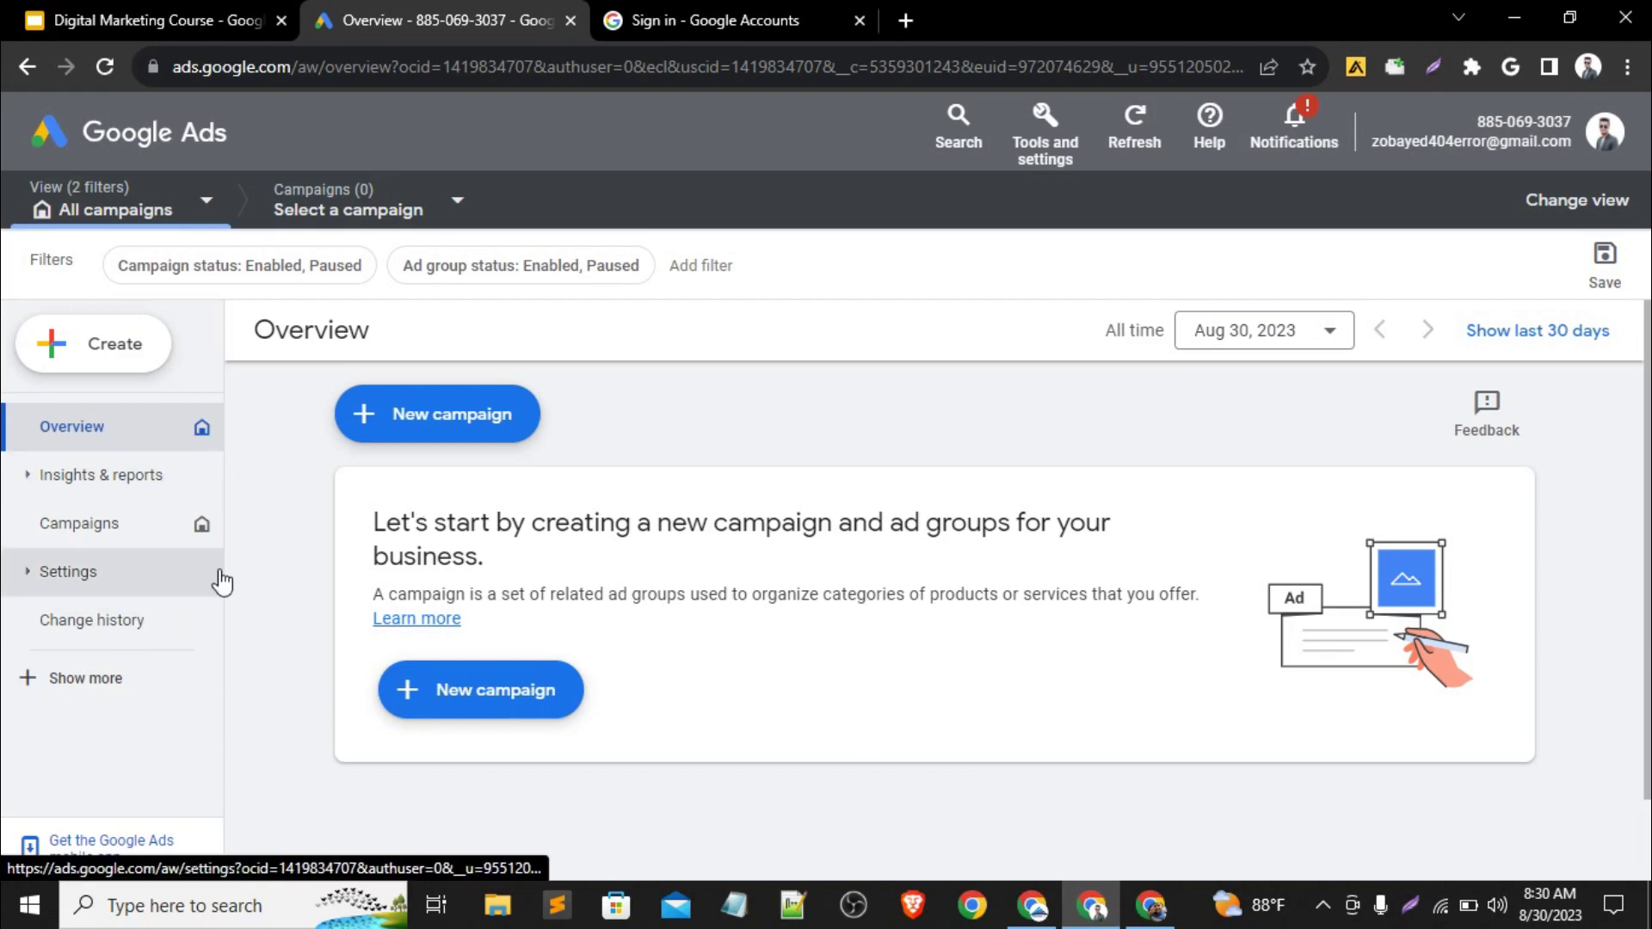
left_click(1150, 905)
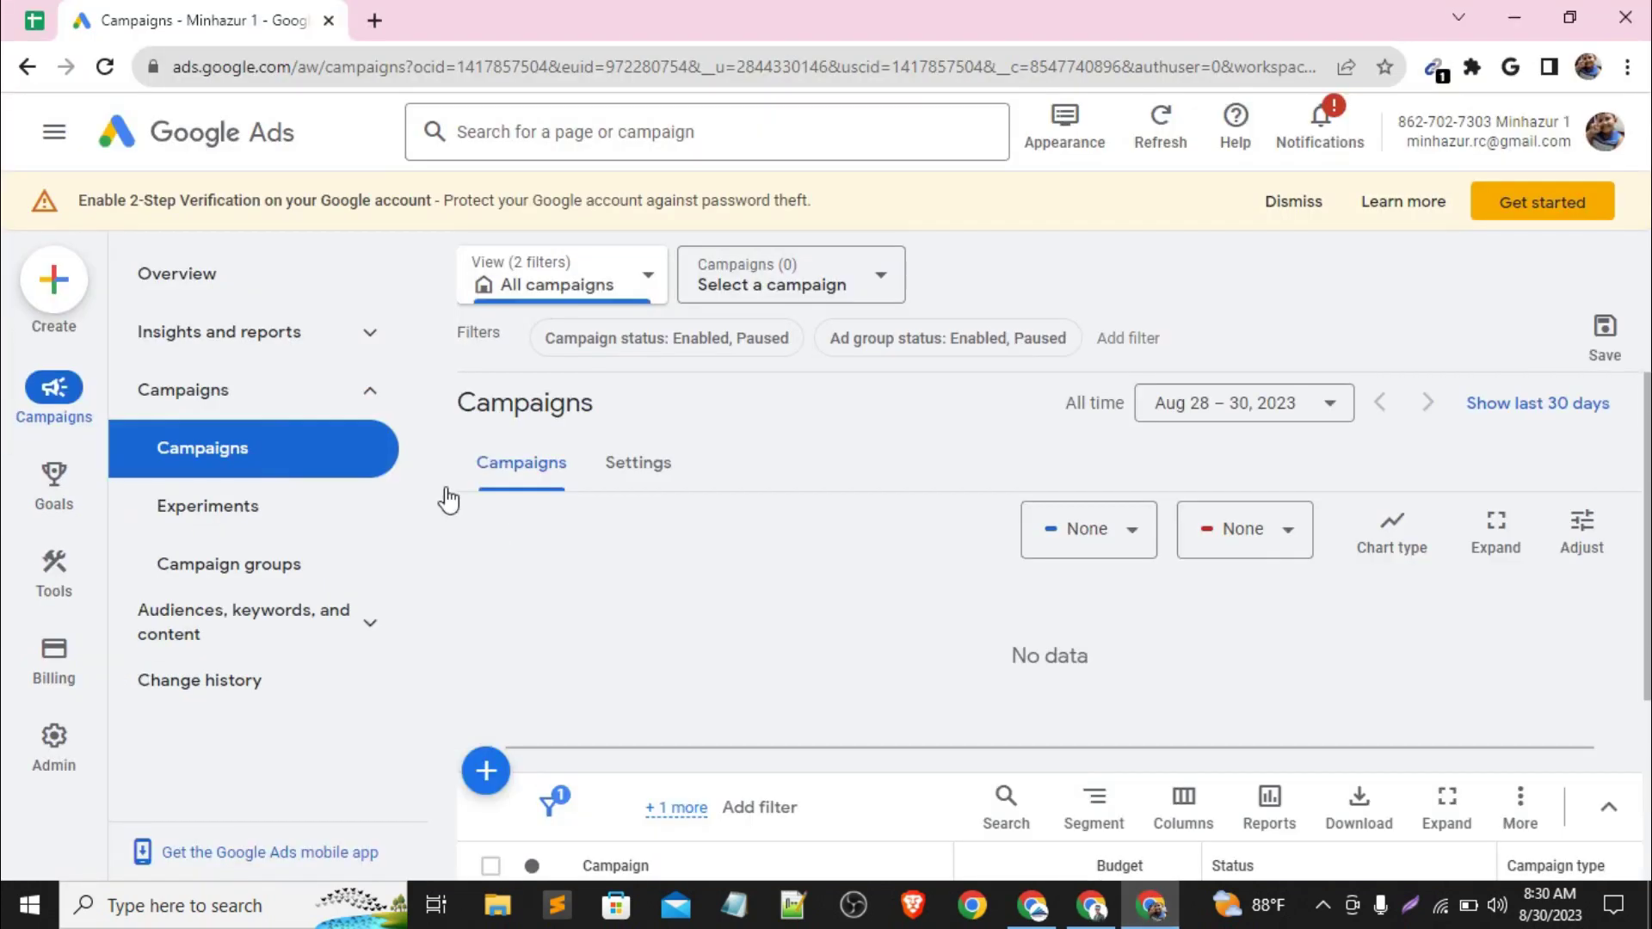
mouse_move(82, 499)
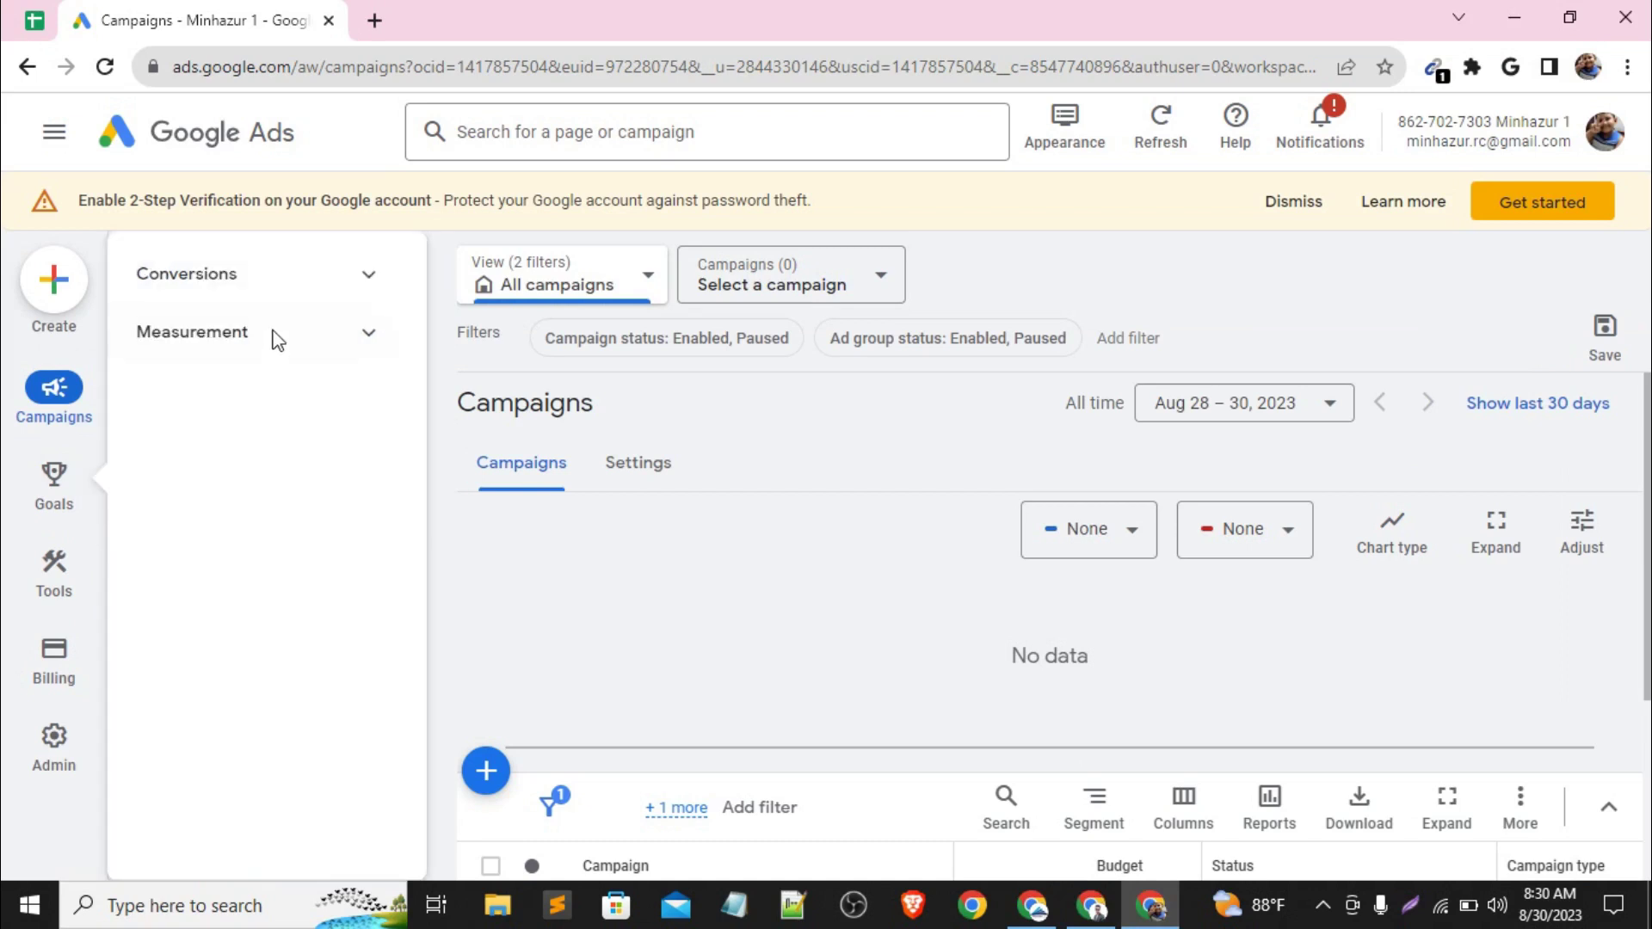
mouse_move(28, 406)
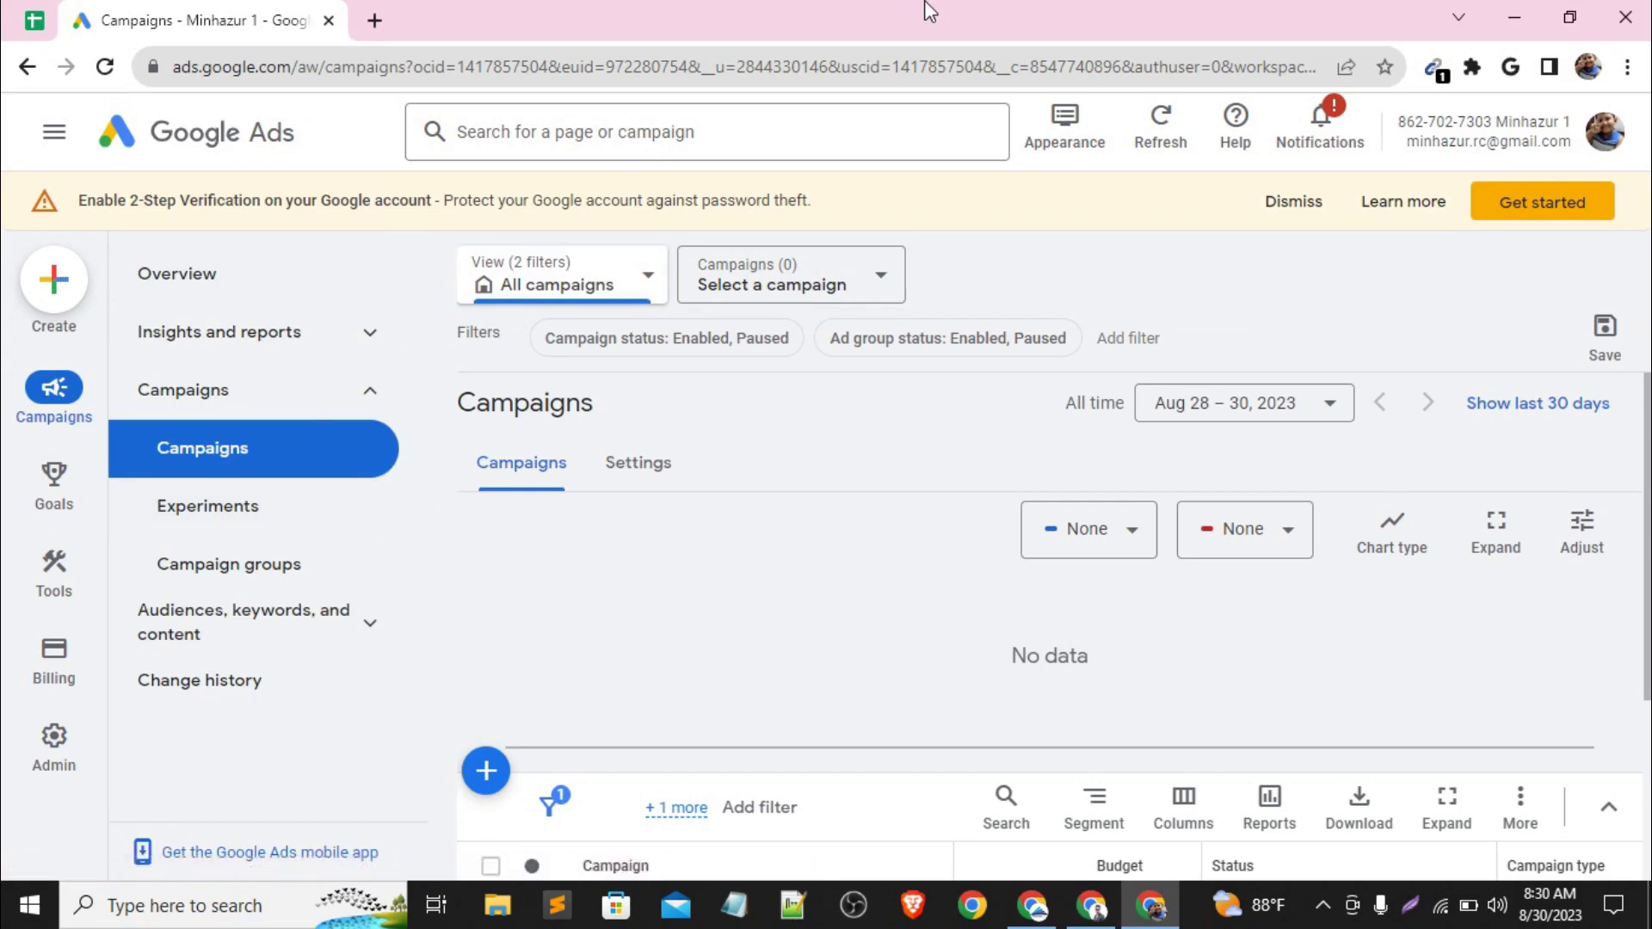
Compare the account identifier in the newly created account's header with the account name in the other profile's header
mouse_move(1090, 905)
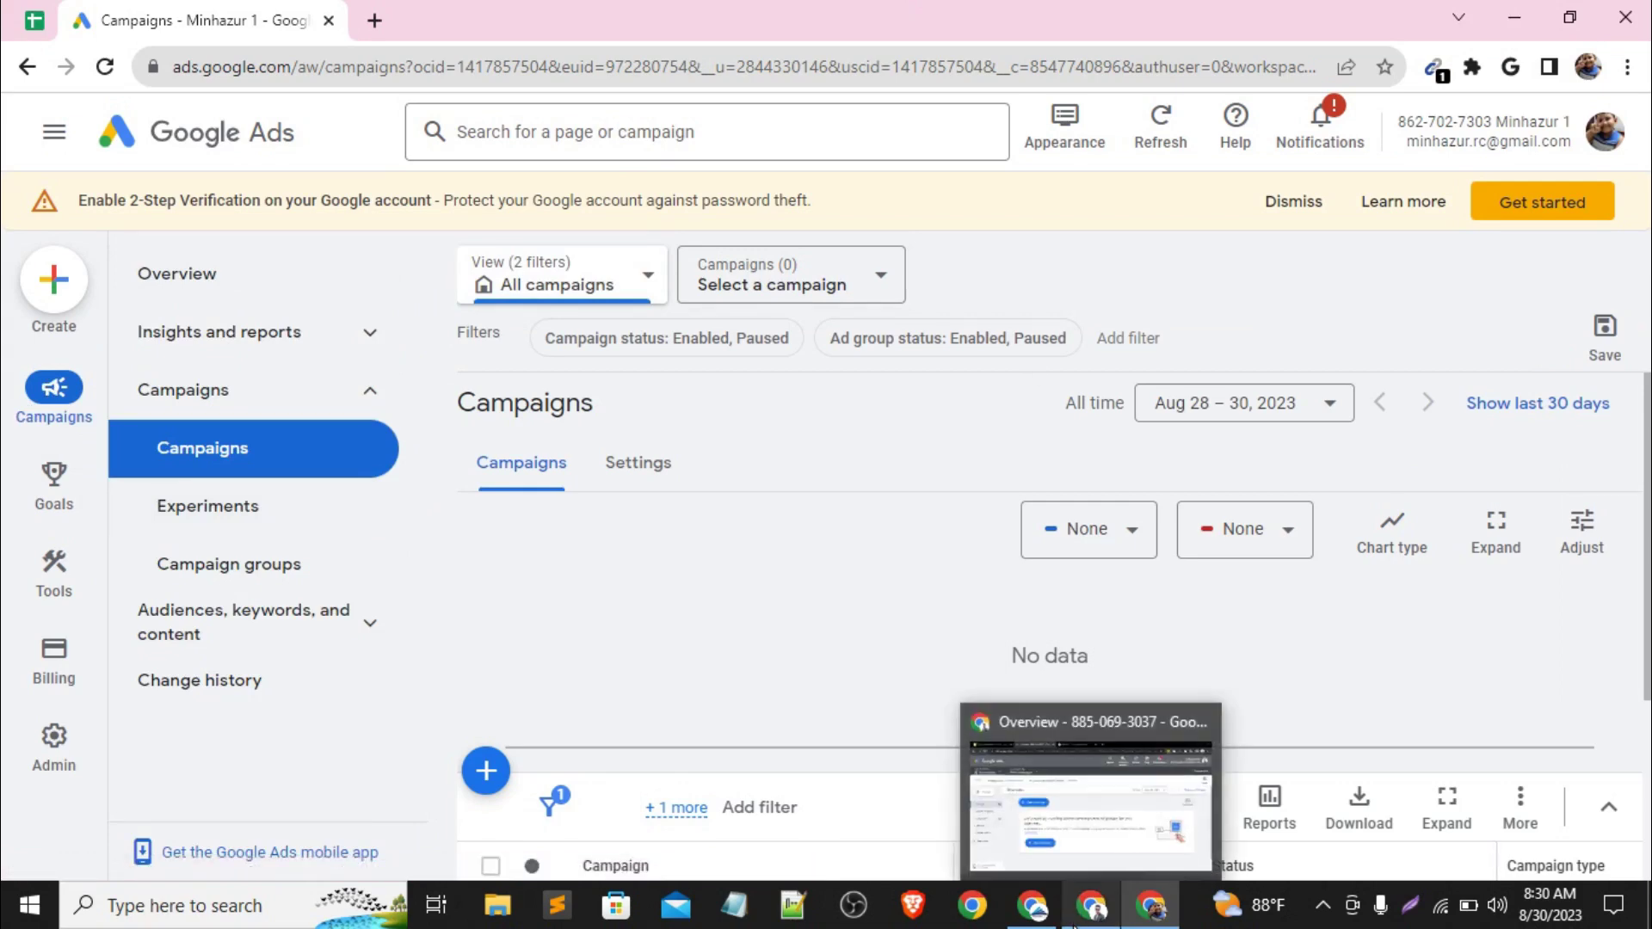
left_click(1096, 863)
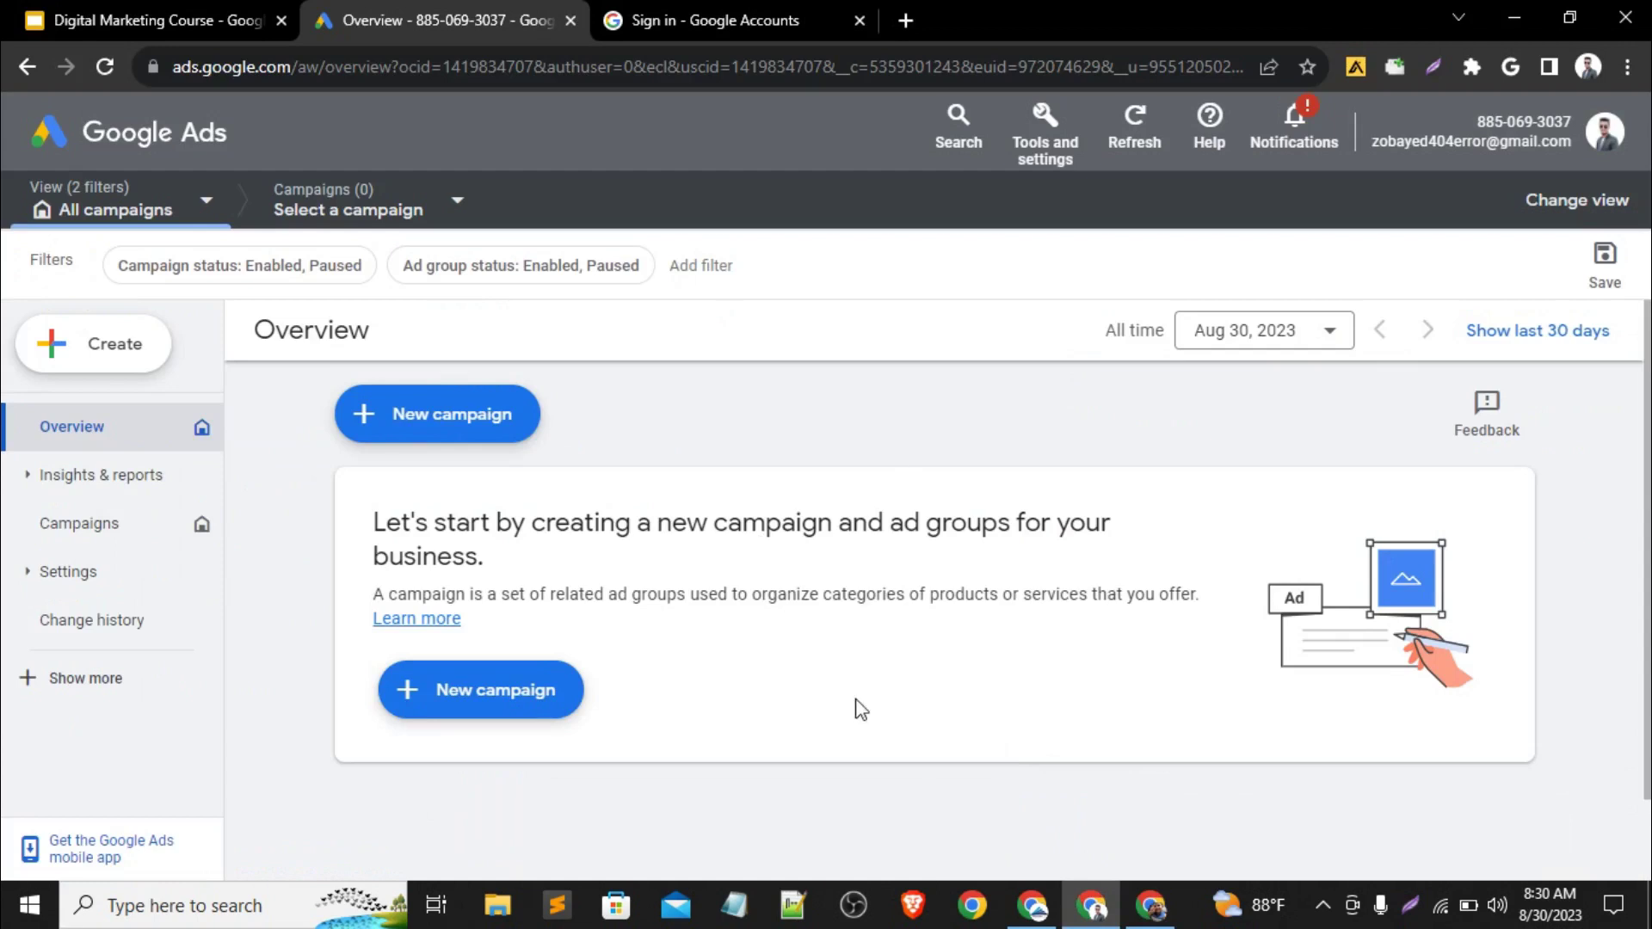
triple_click(1535, 112)
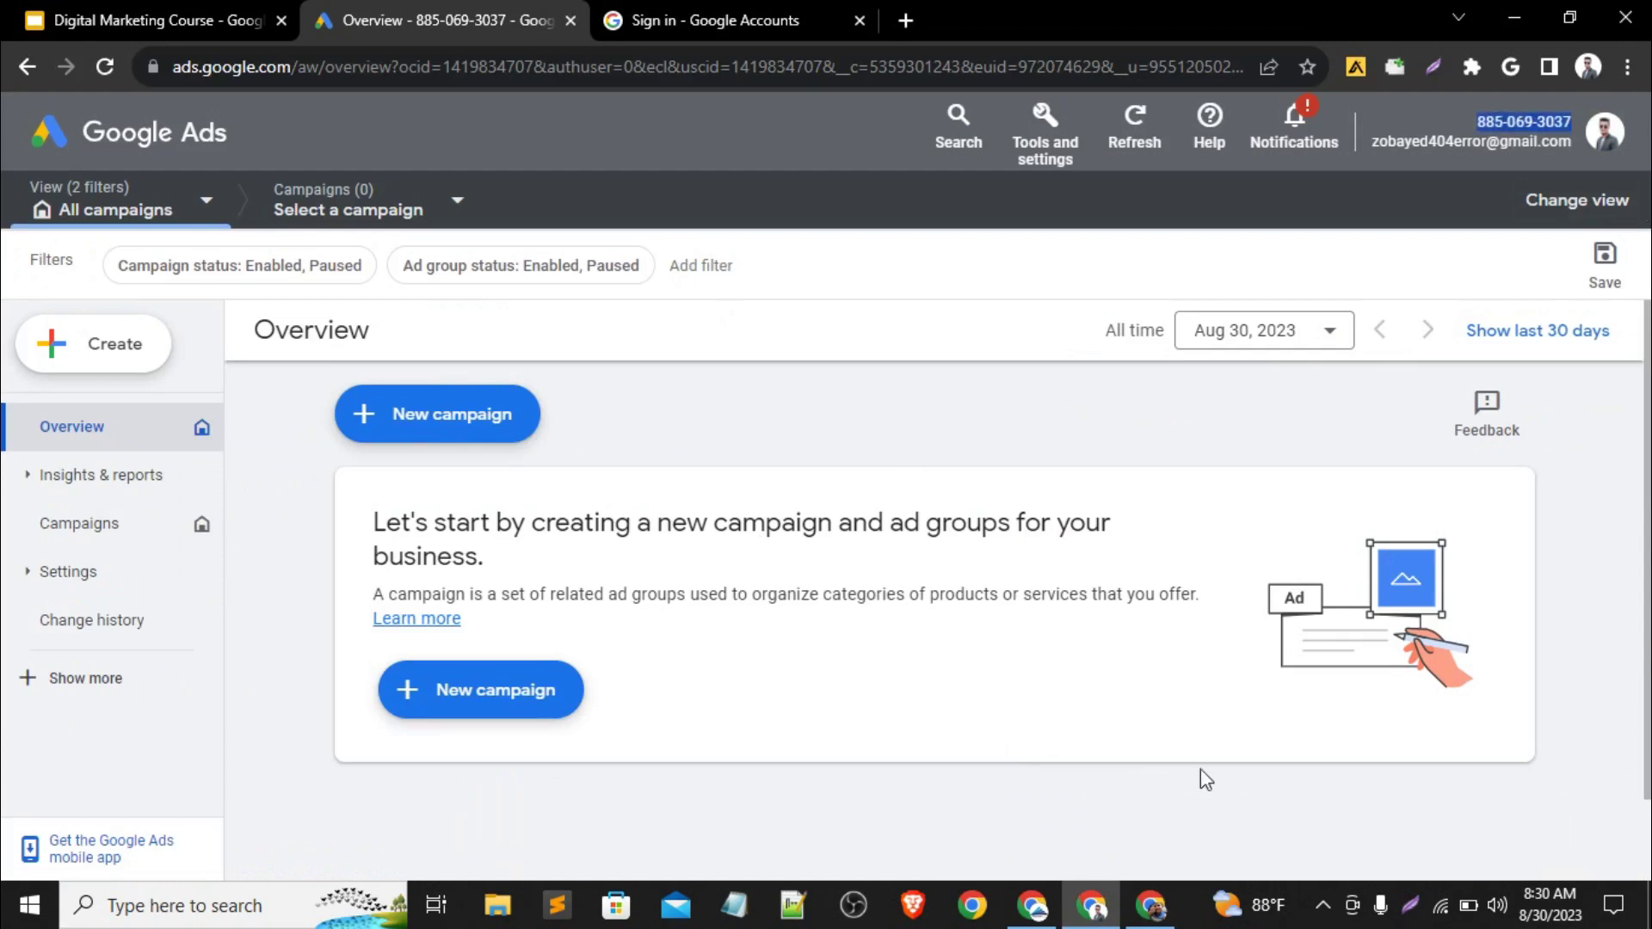
left_click(1151, 905)
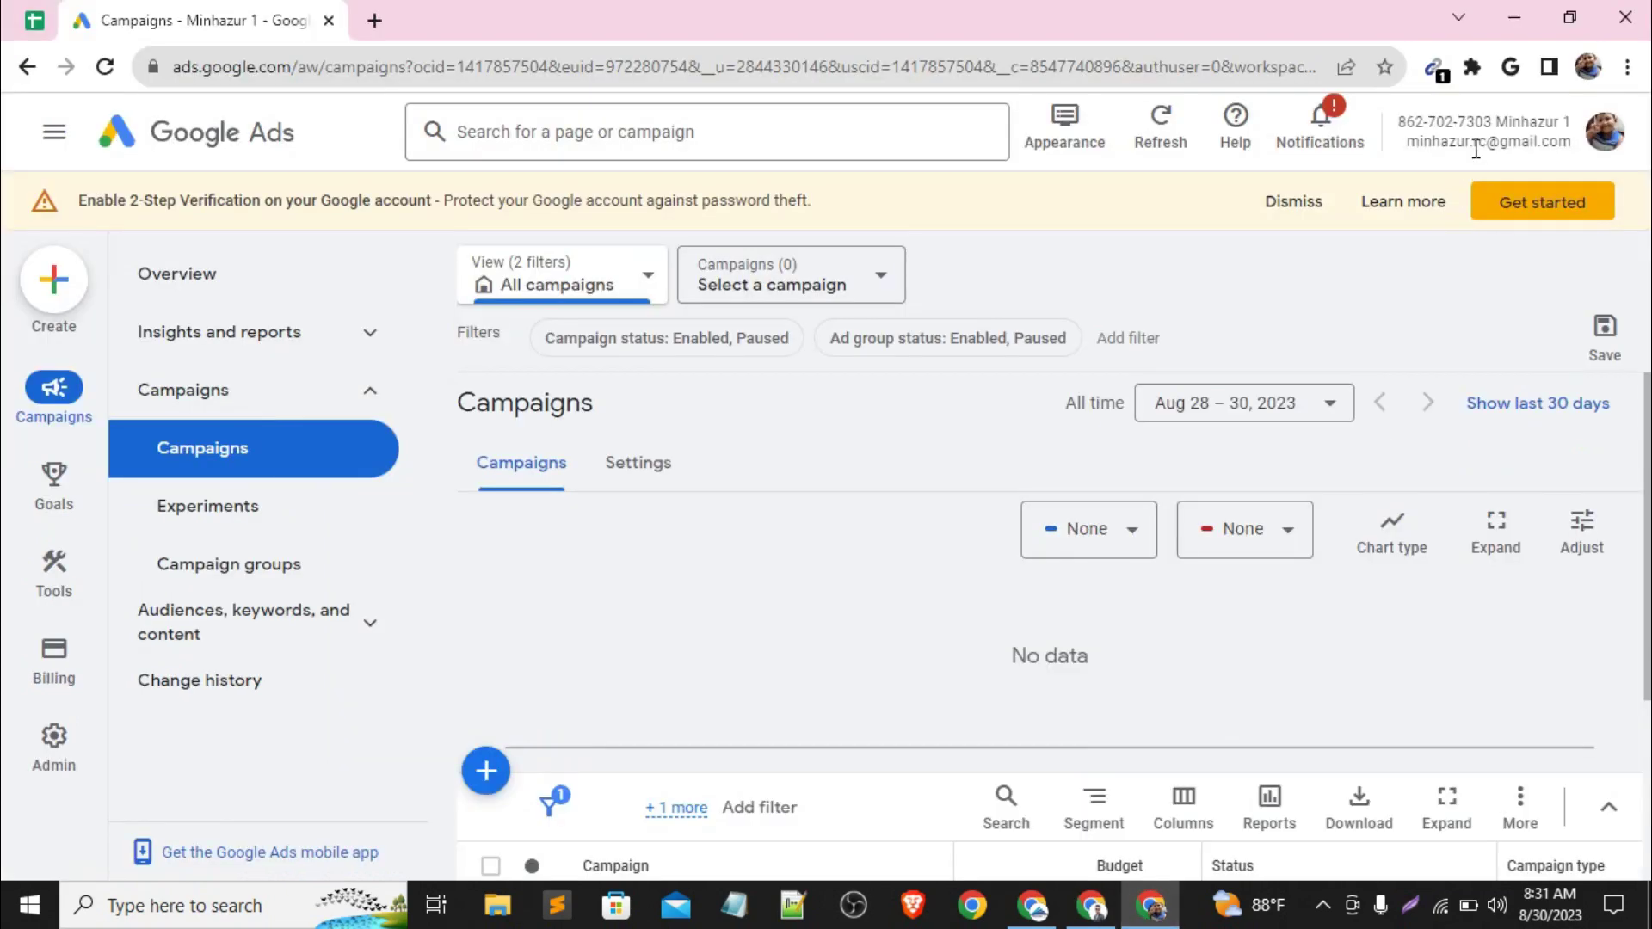
double_click(1540, 119)
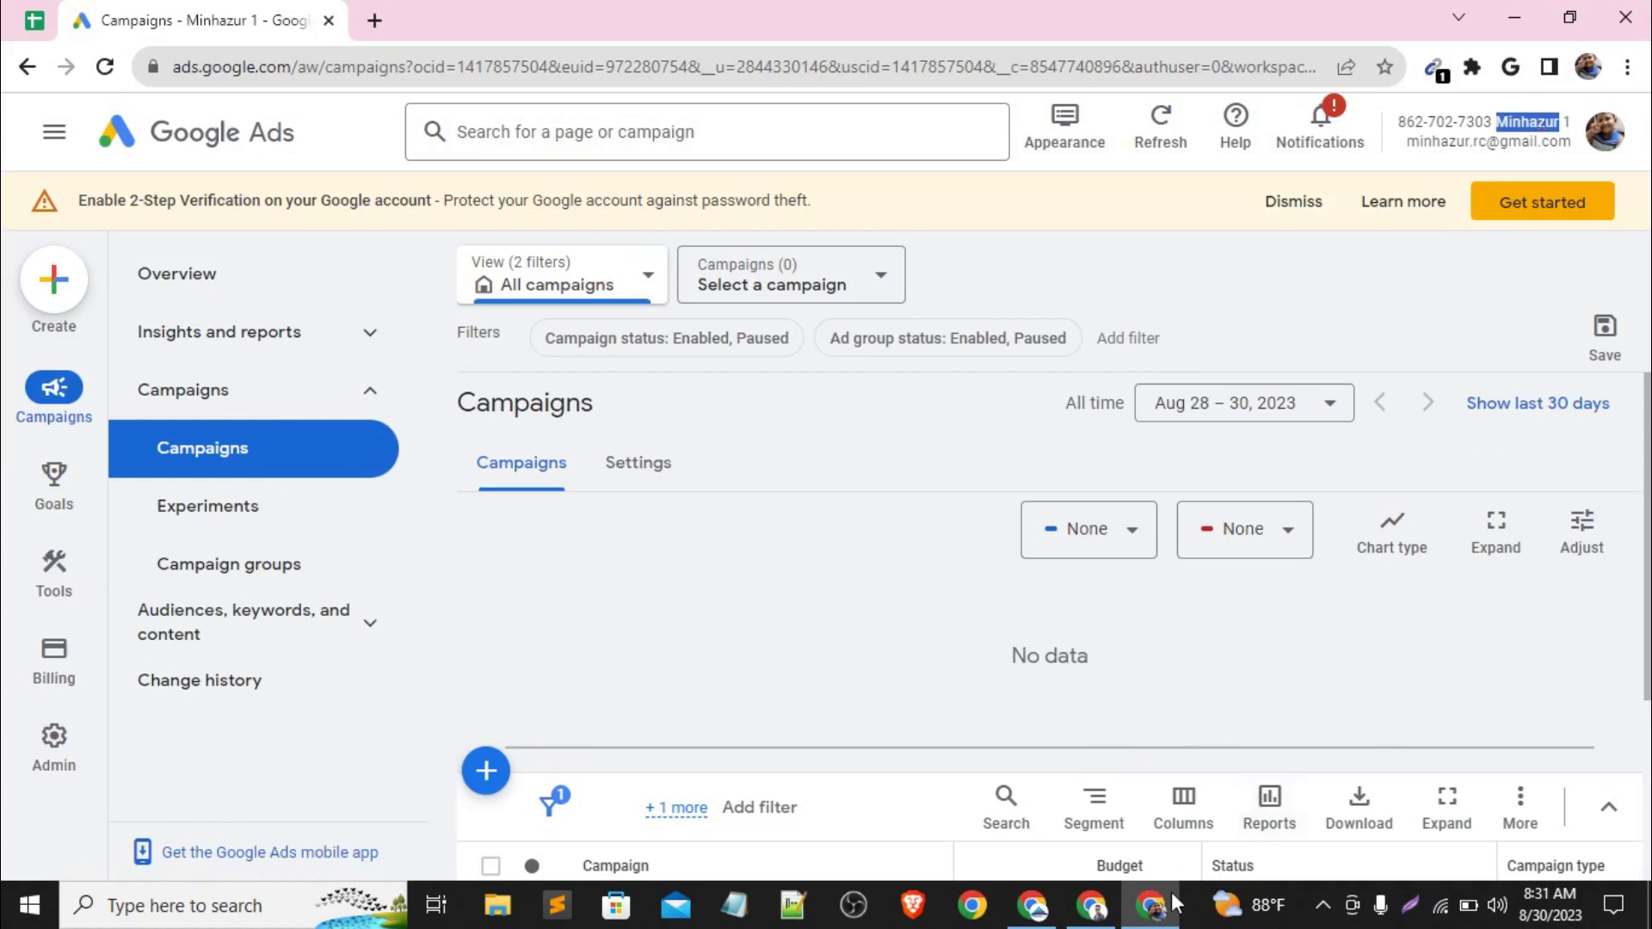
Switch back to the newly created account's window and open its account preferences
left_click(1076, 920)
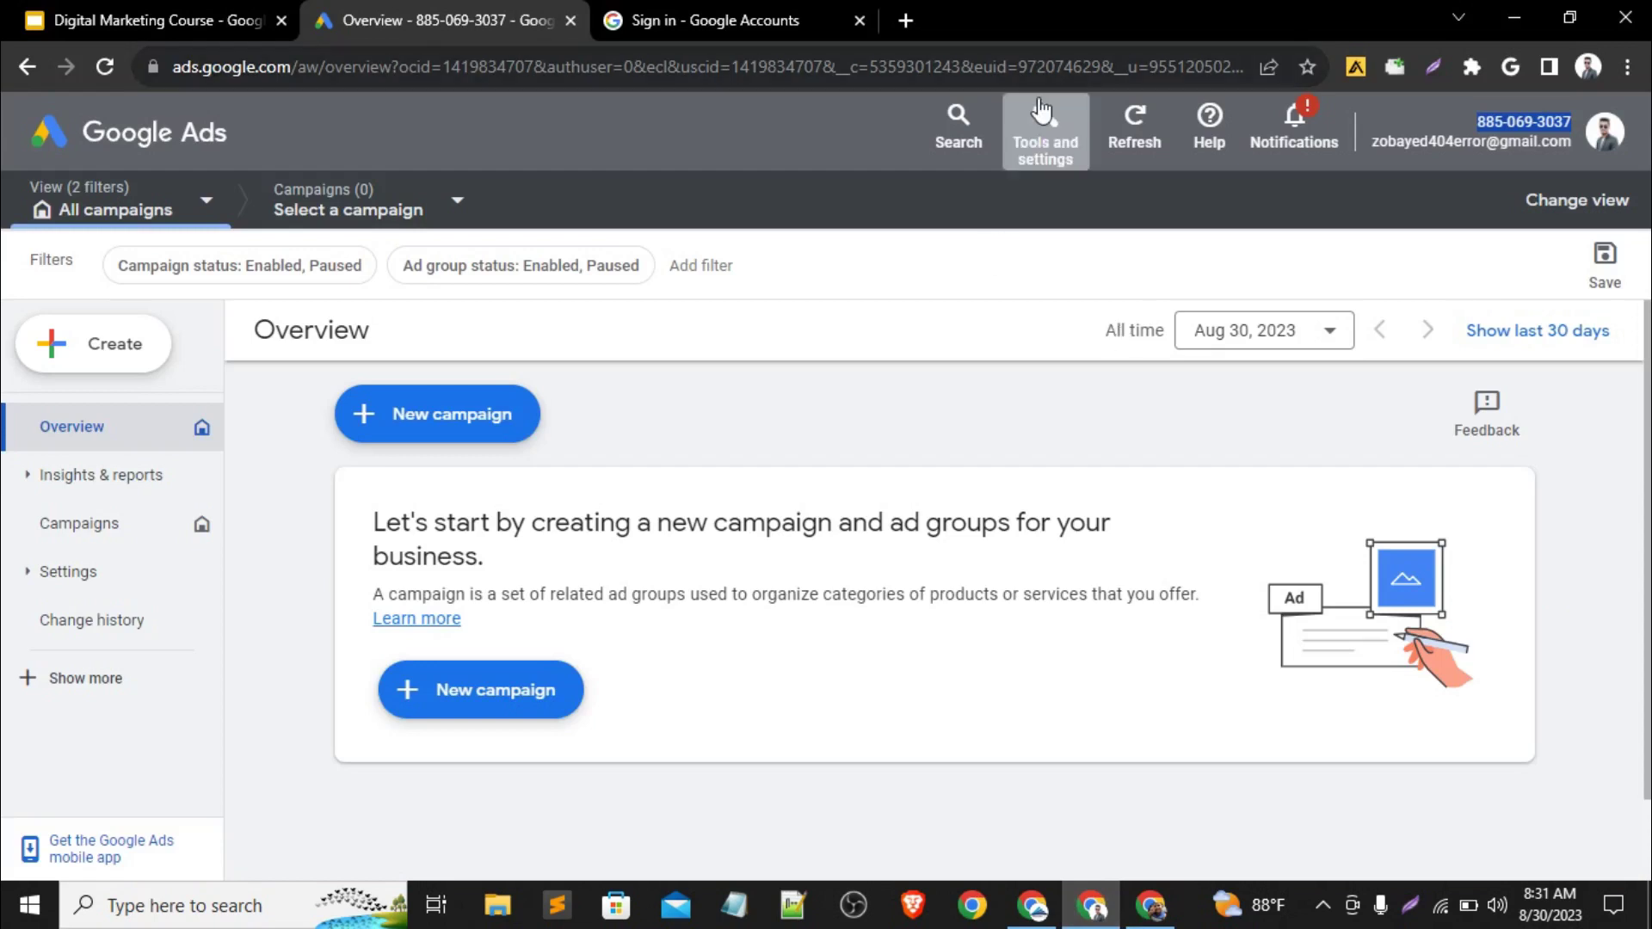
left_click(1061, 129)
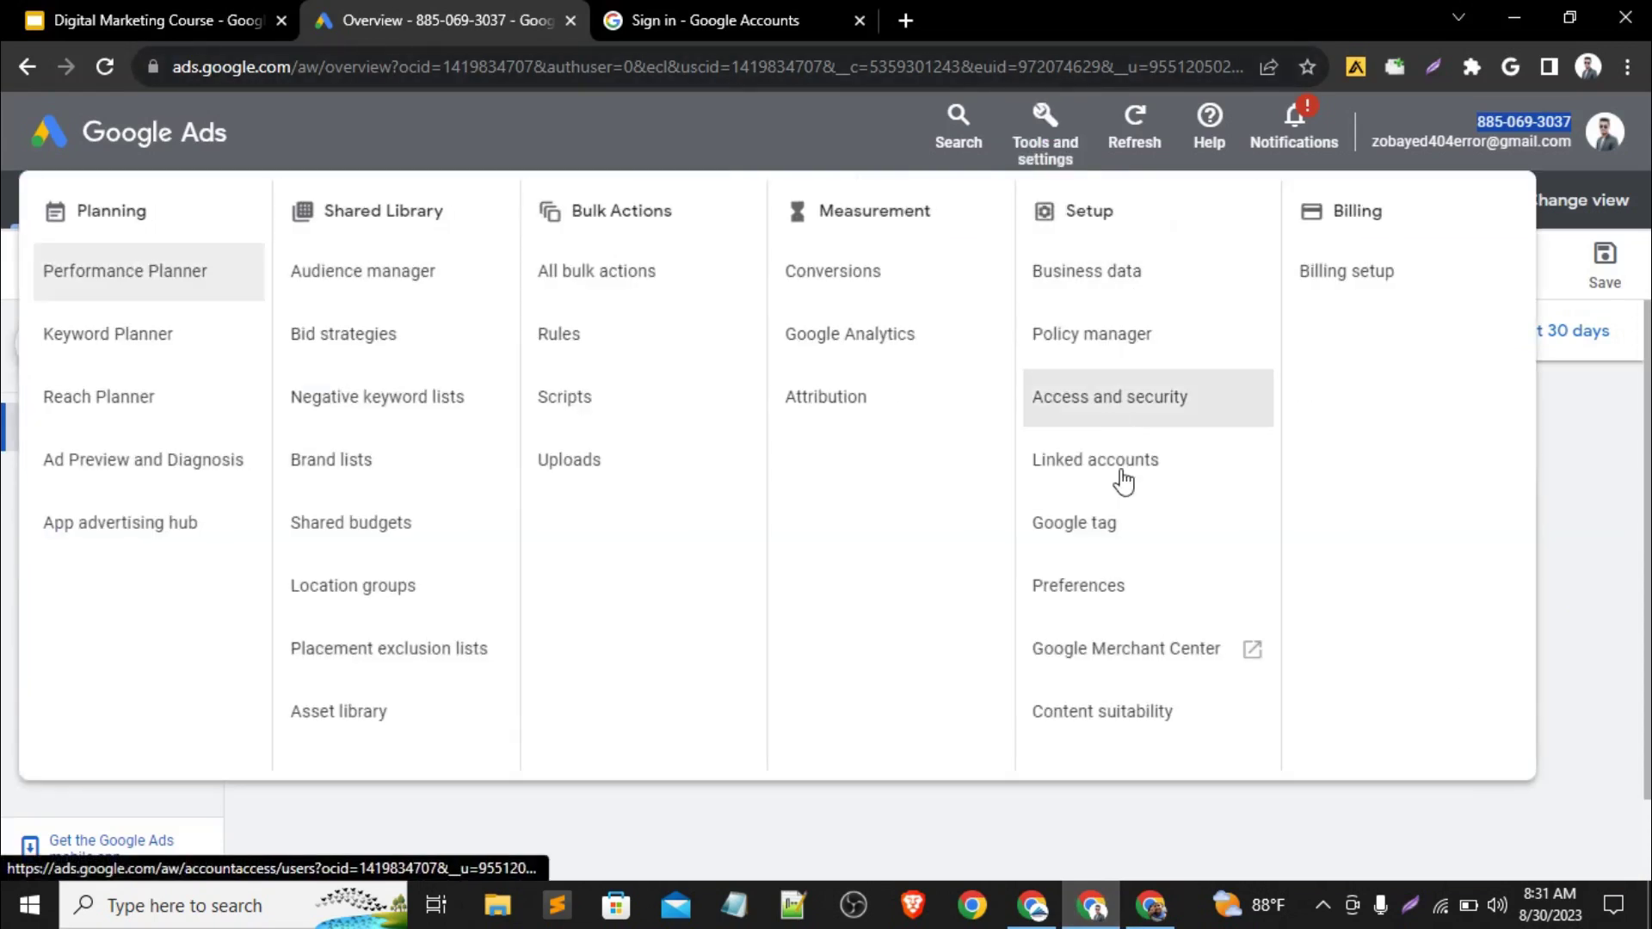
left_click(1106, 614)
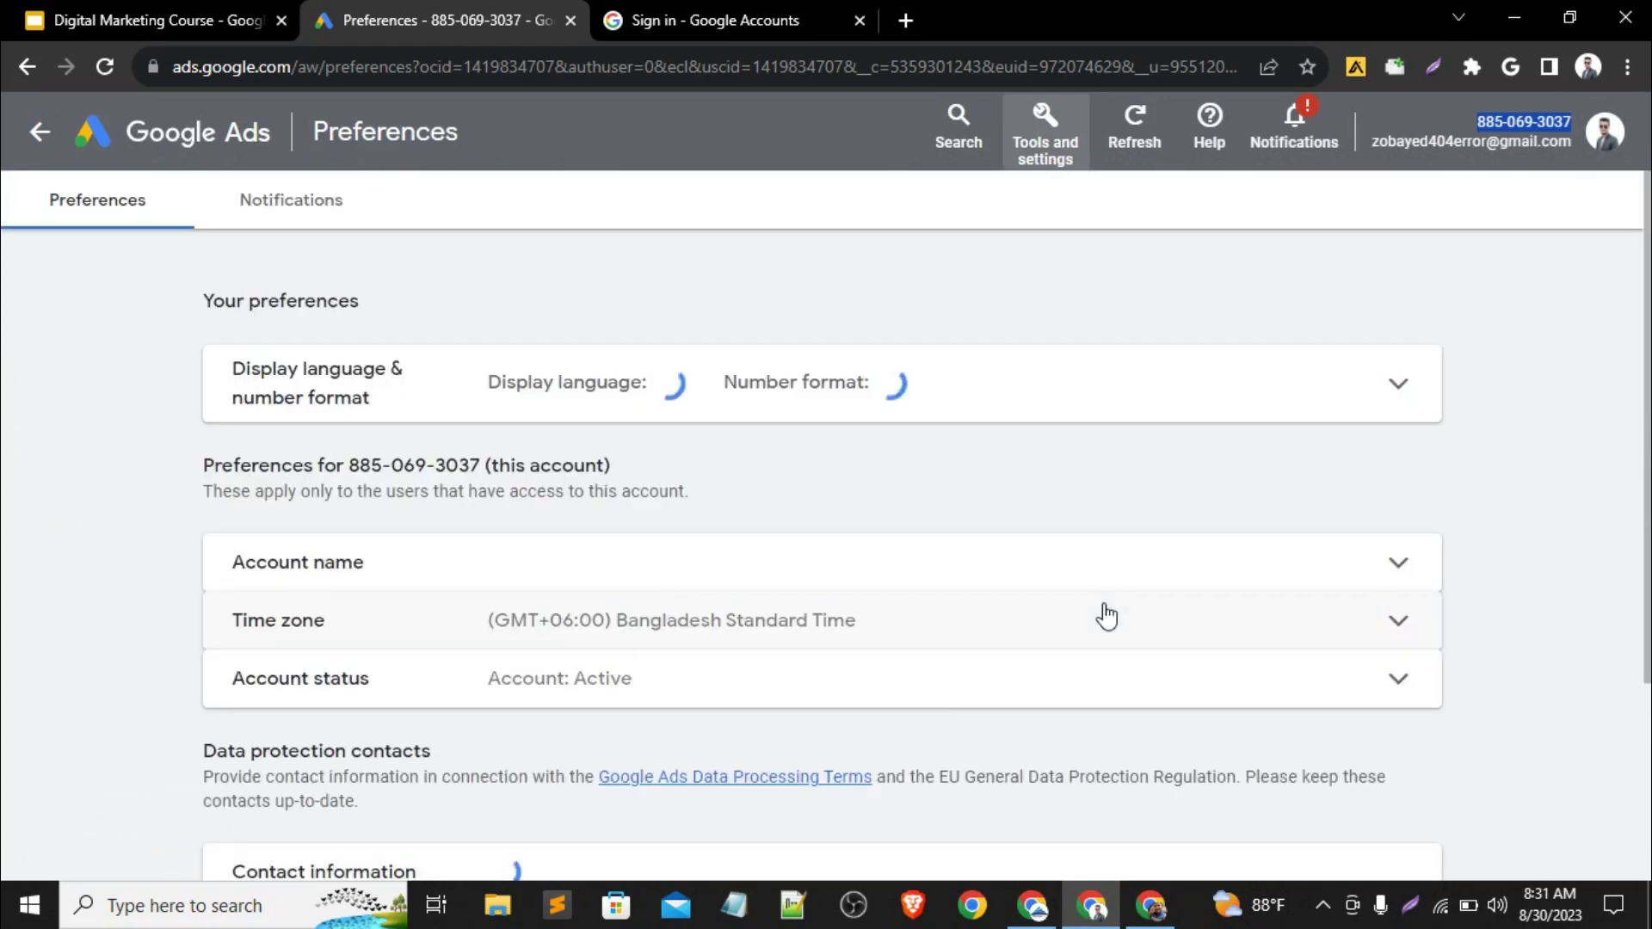
scroll(907, 594, "down", 1)
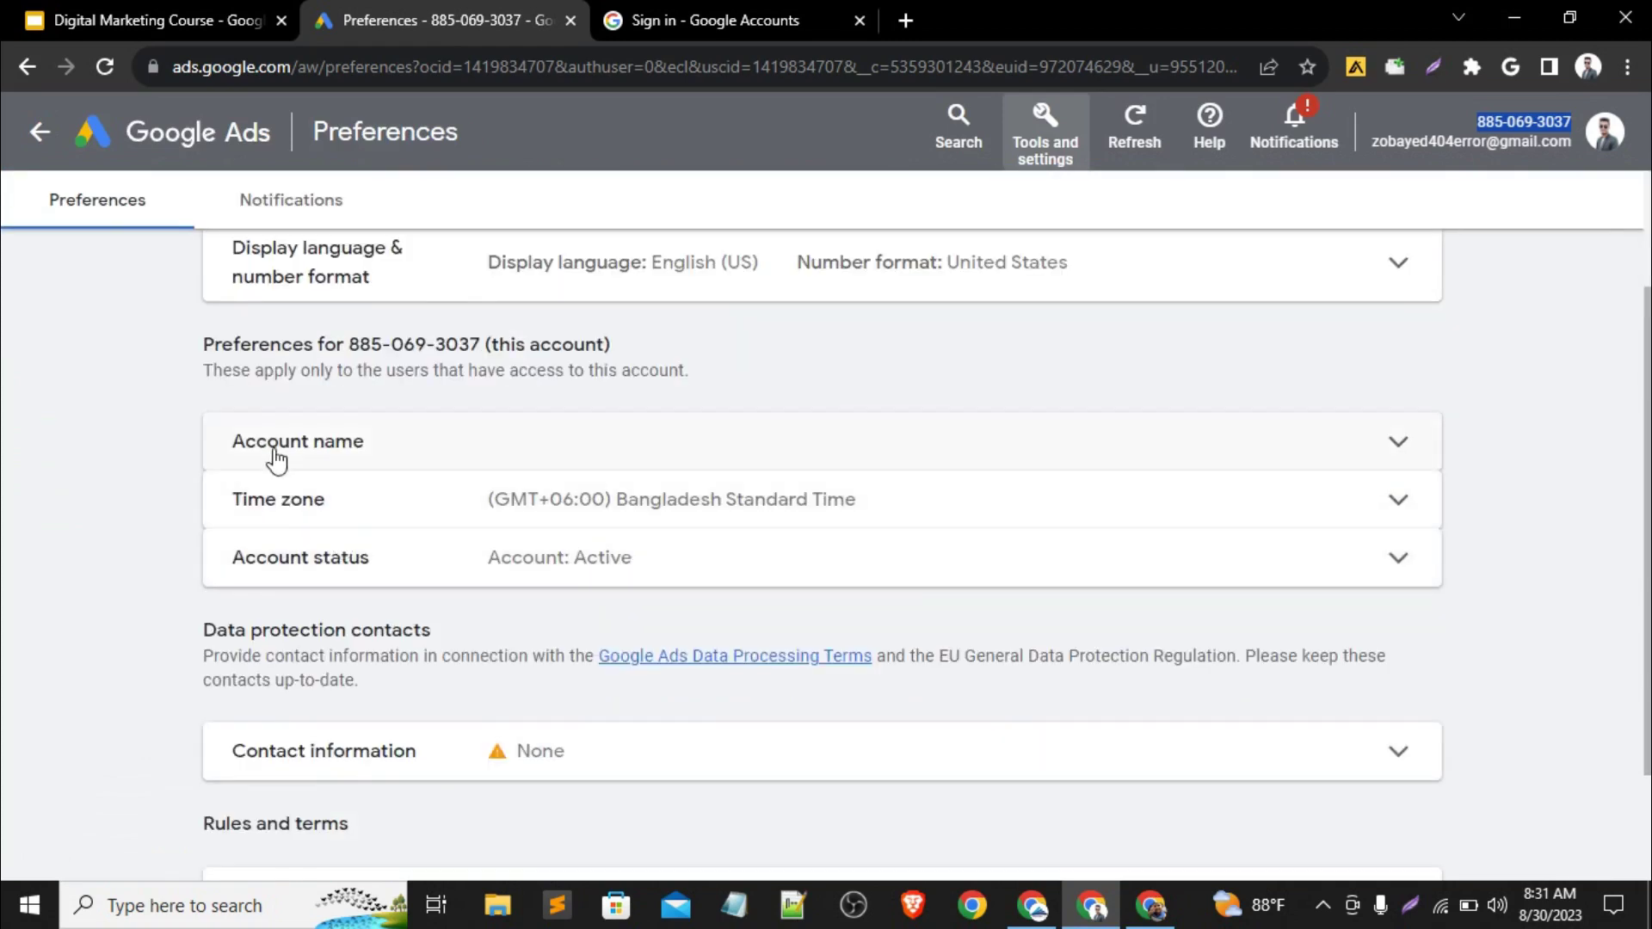
Save the account name as the owner's first name followed by 1, and reload the account overview
left_click(1093, 448)
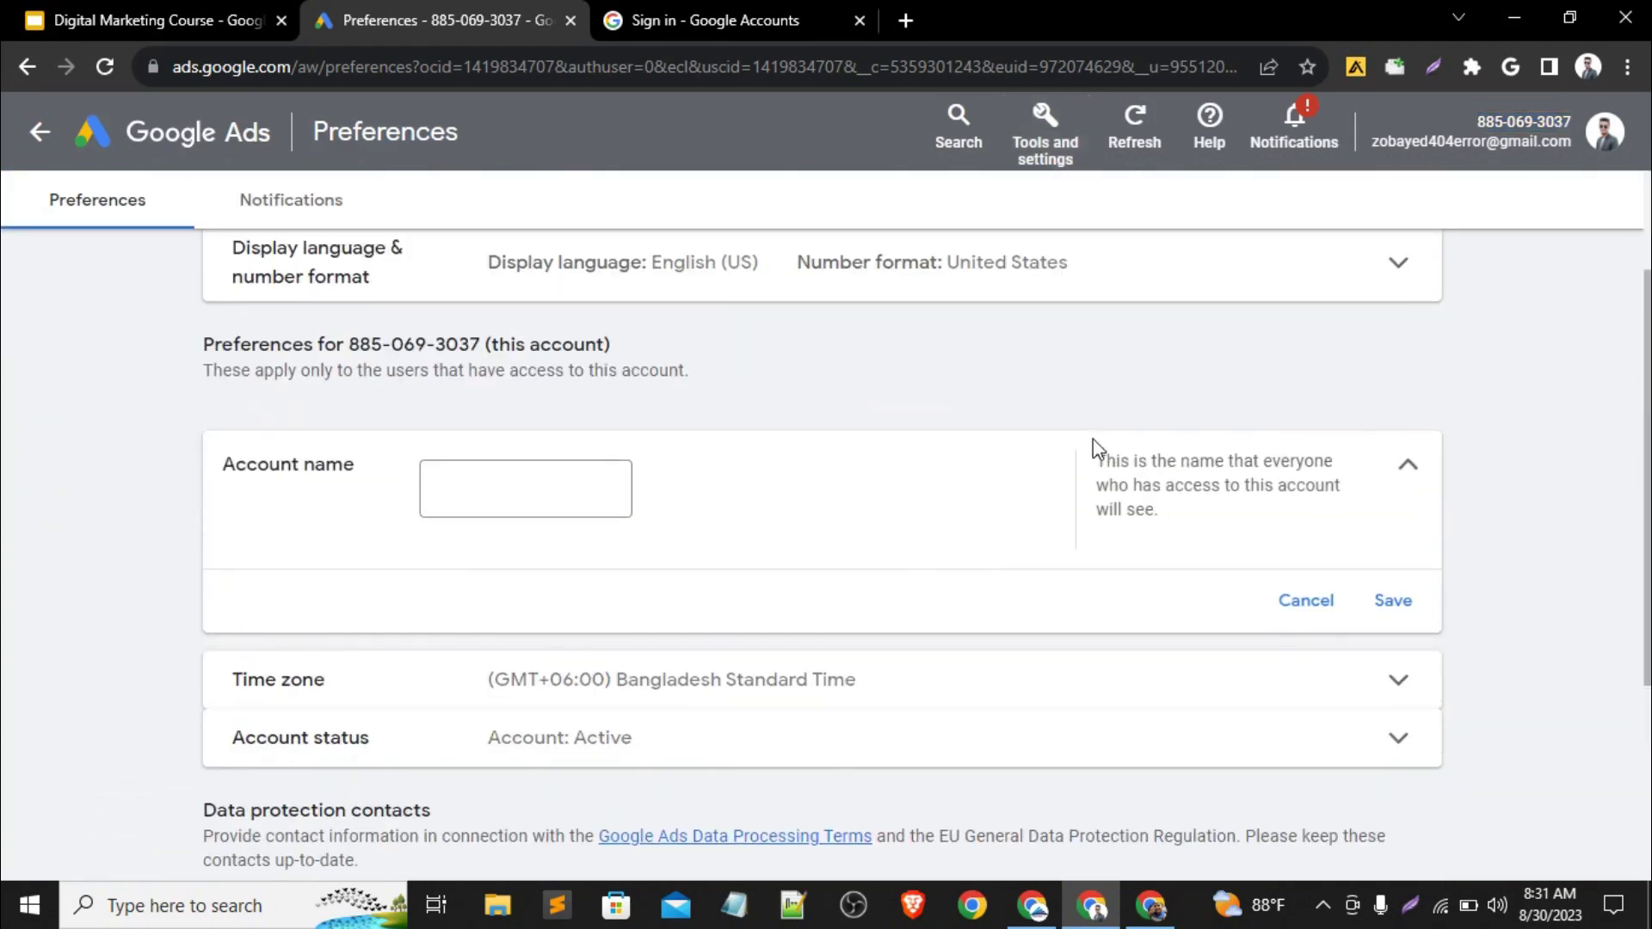
left_click(562, 492)
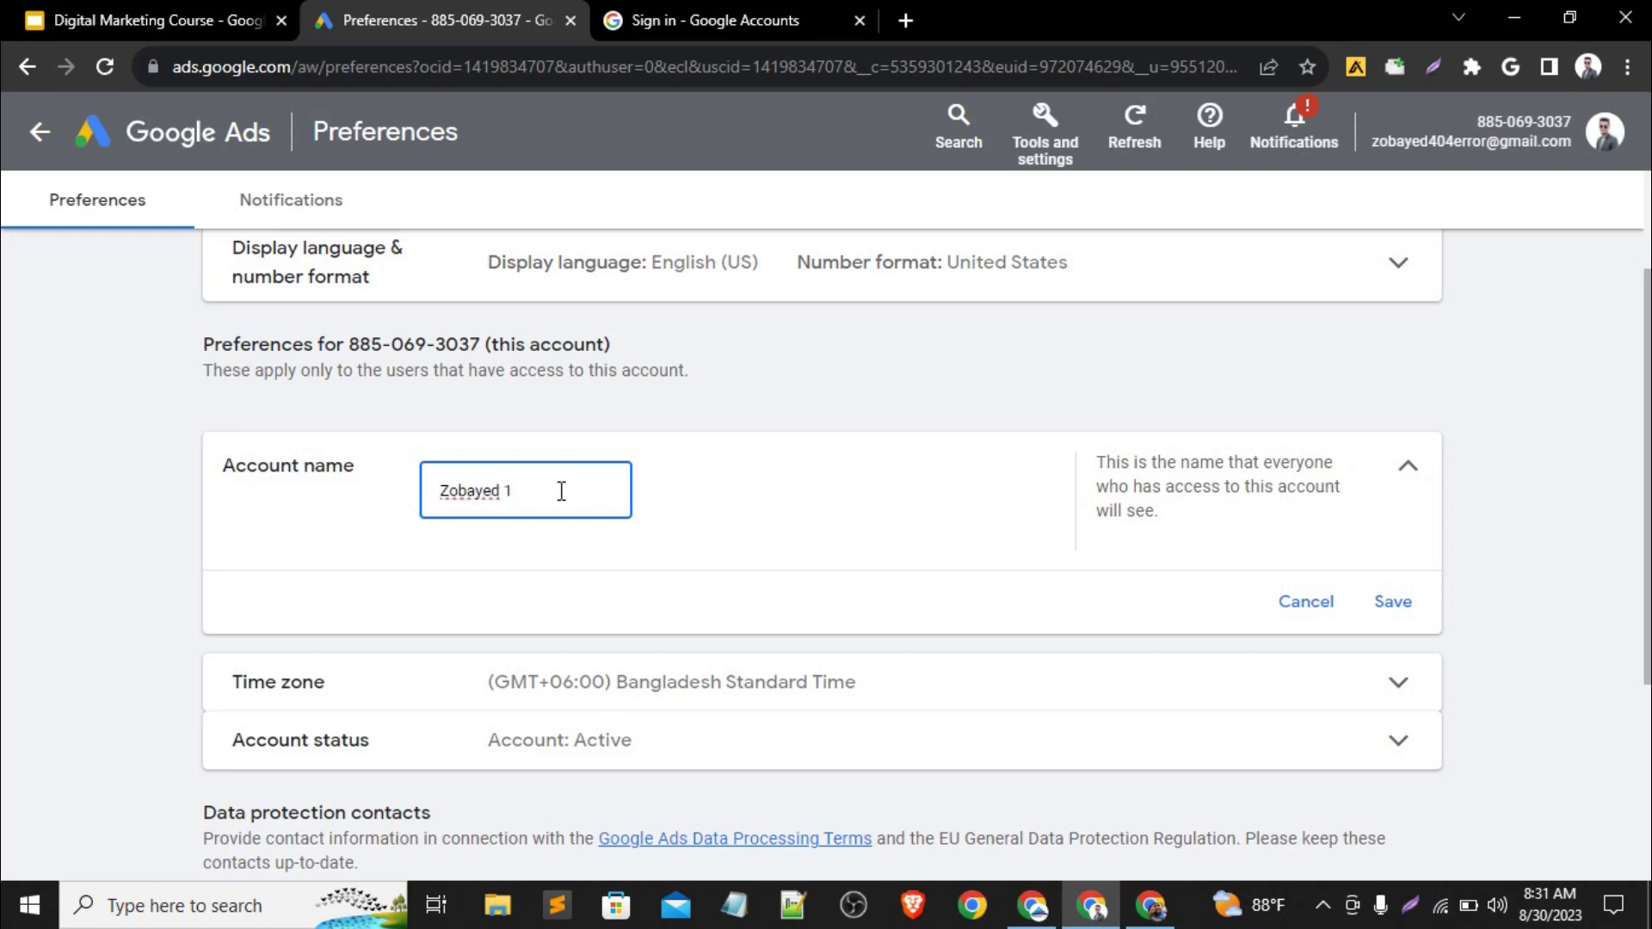
scroll(895, 498, "down", 4)
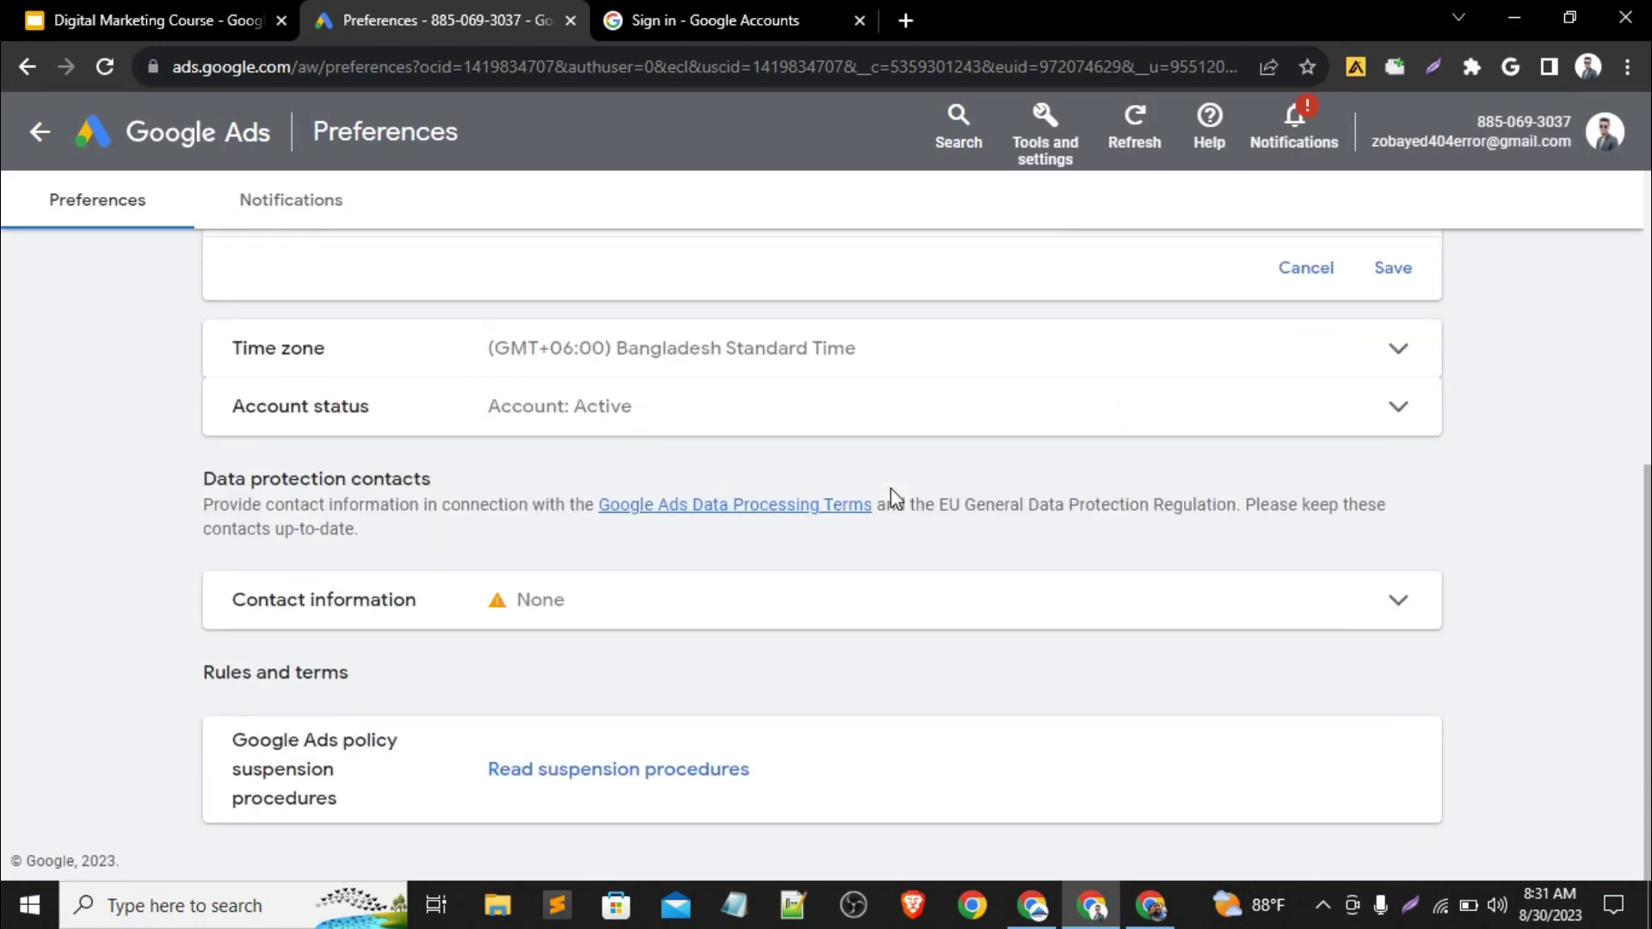
scroll(890, 488, "up", 6)
scroll(891, 488, "down", 1)
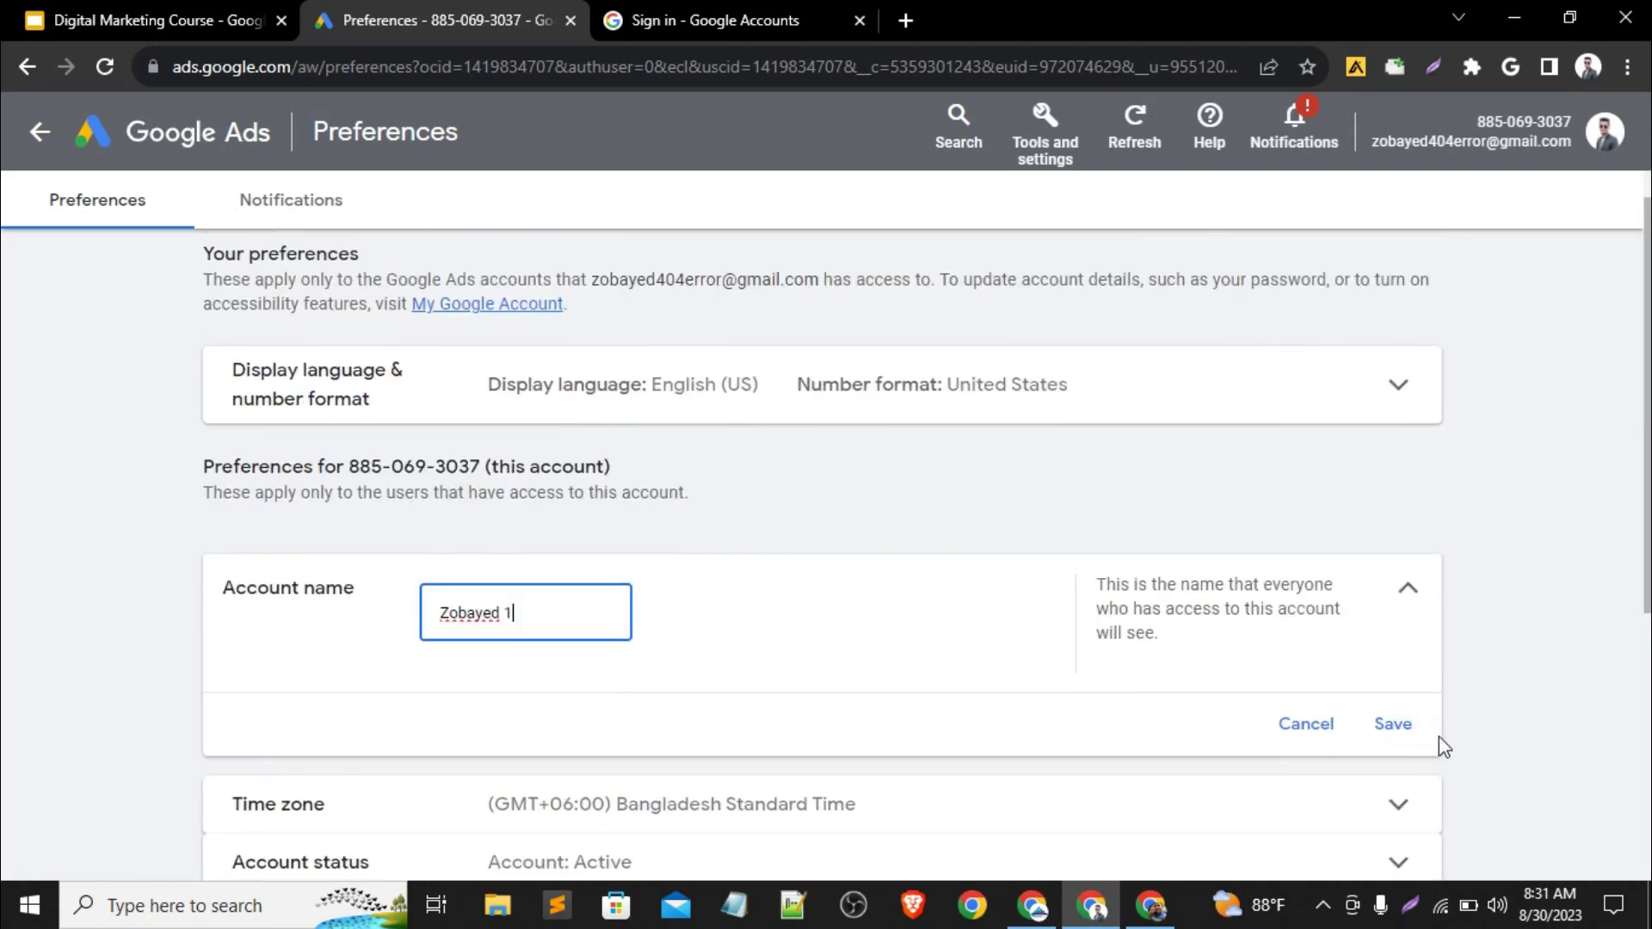
left_click(1395, 725)
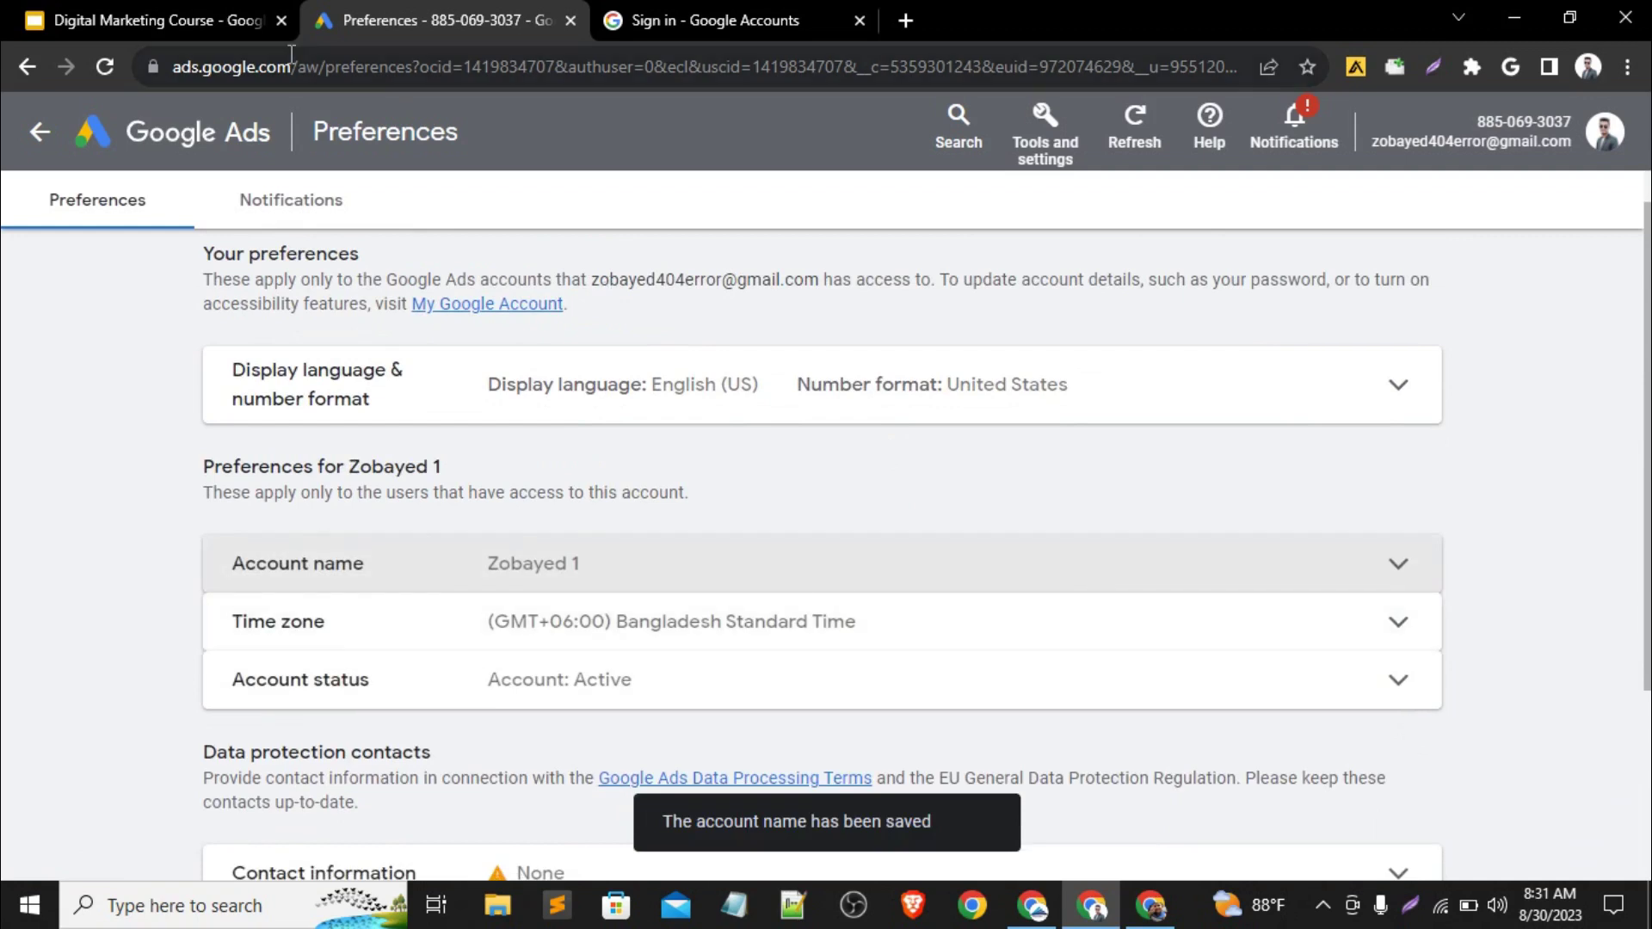
left_click(234, 138)
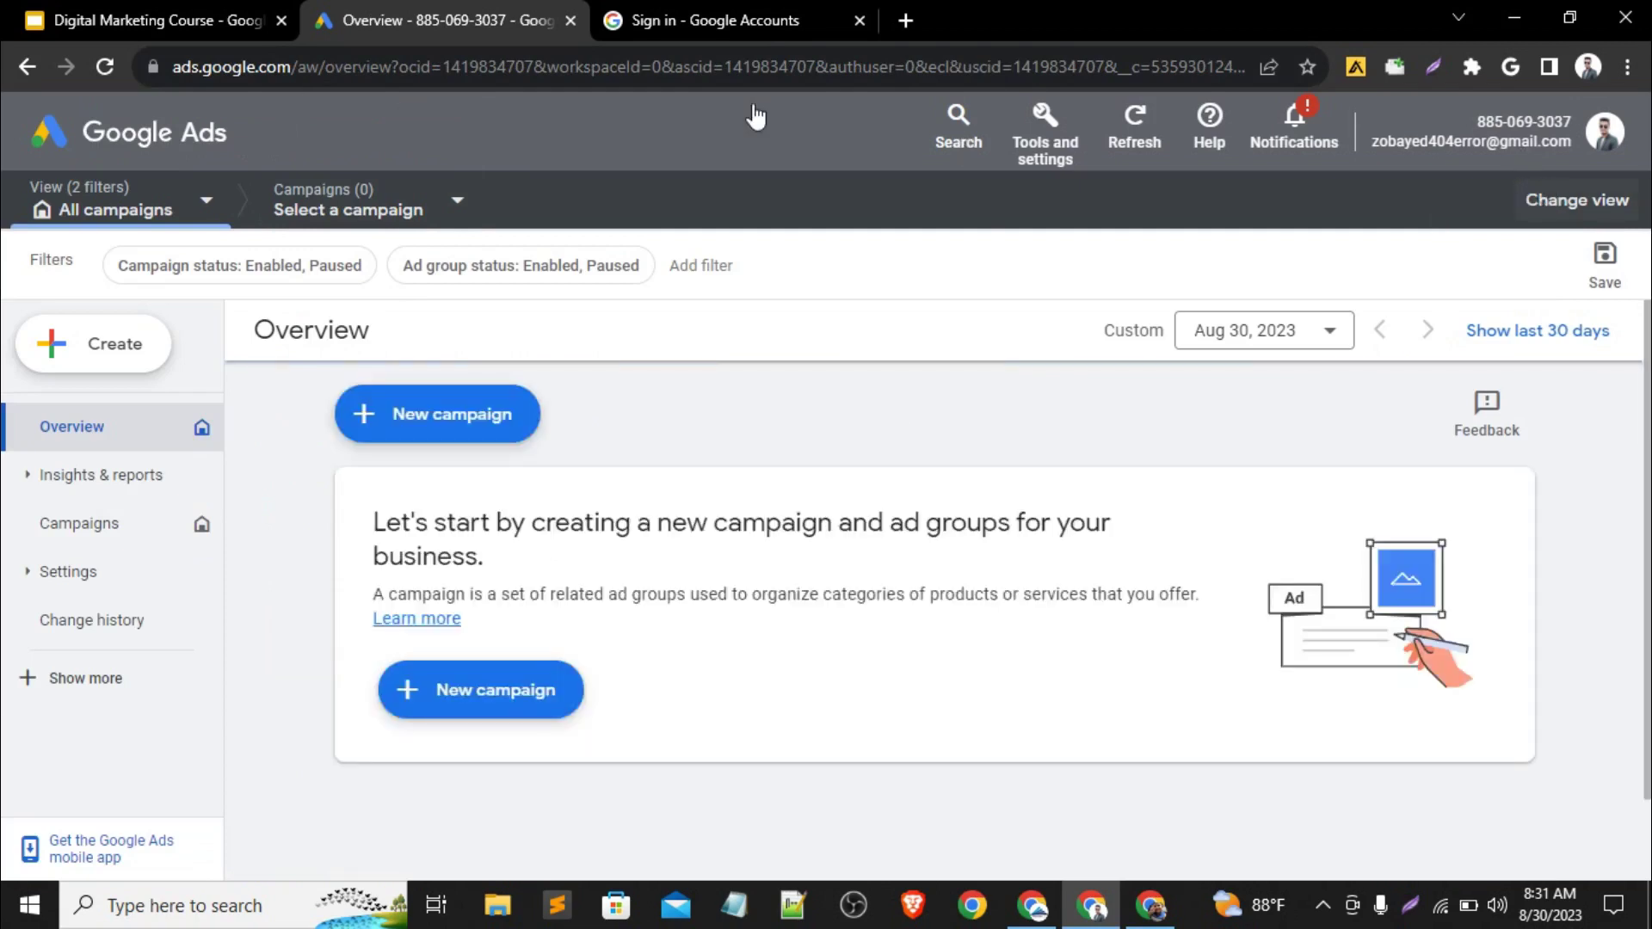
left_click(109, 60)
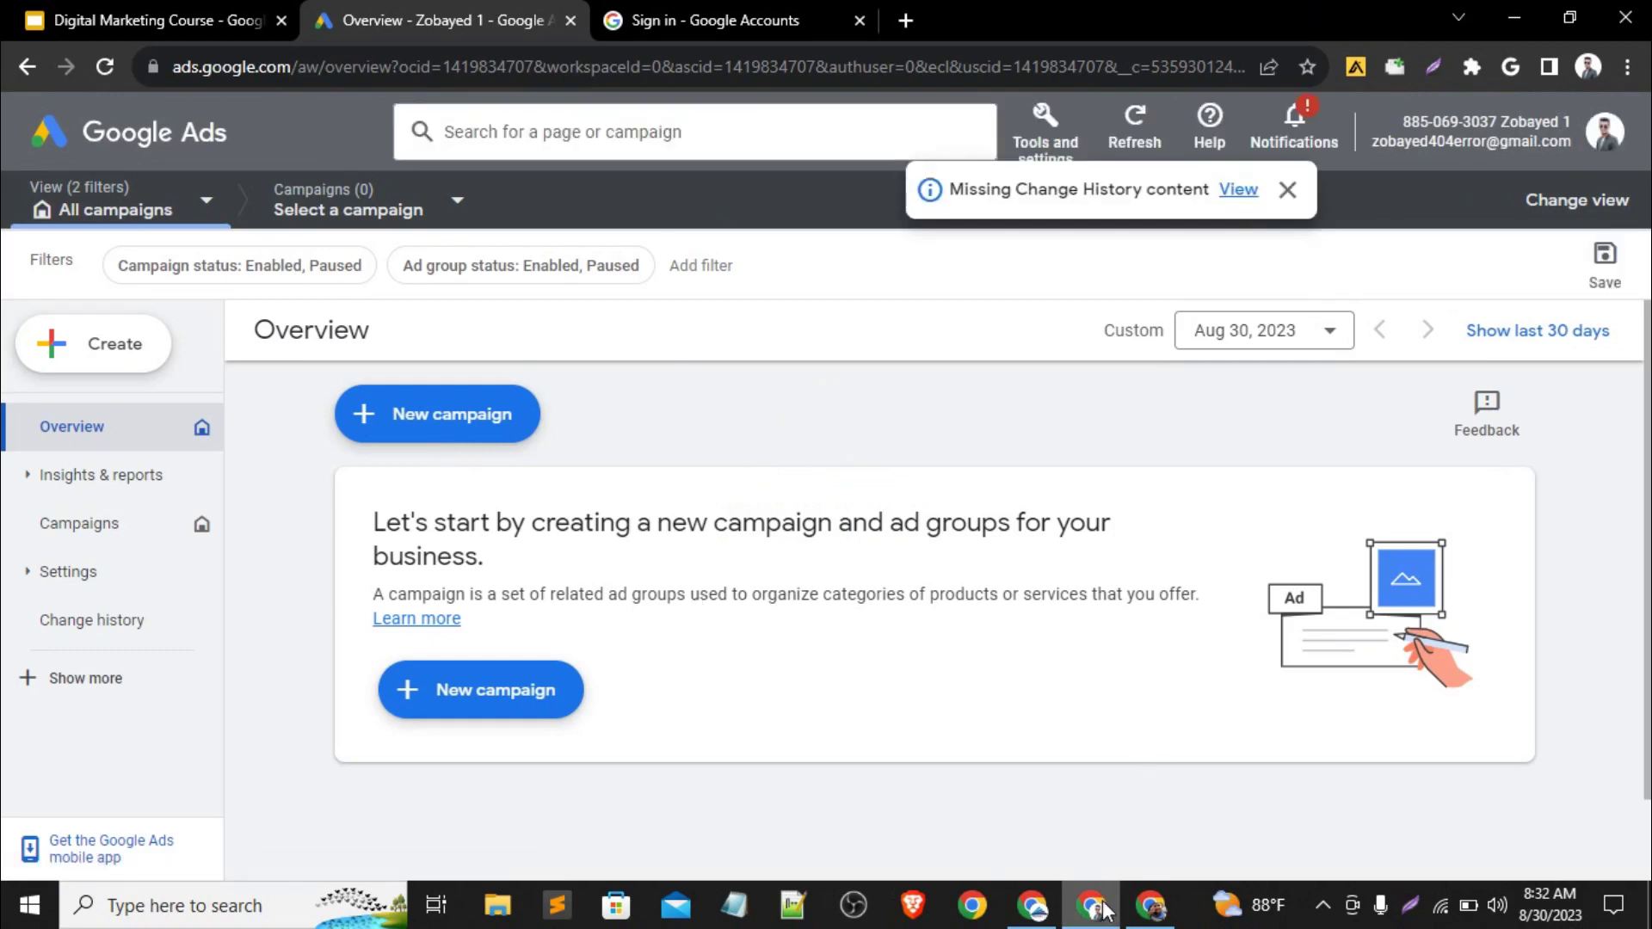
Switch to the other profile's account and open the account name setting in its admin preferences
left_click(1135, 919)
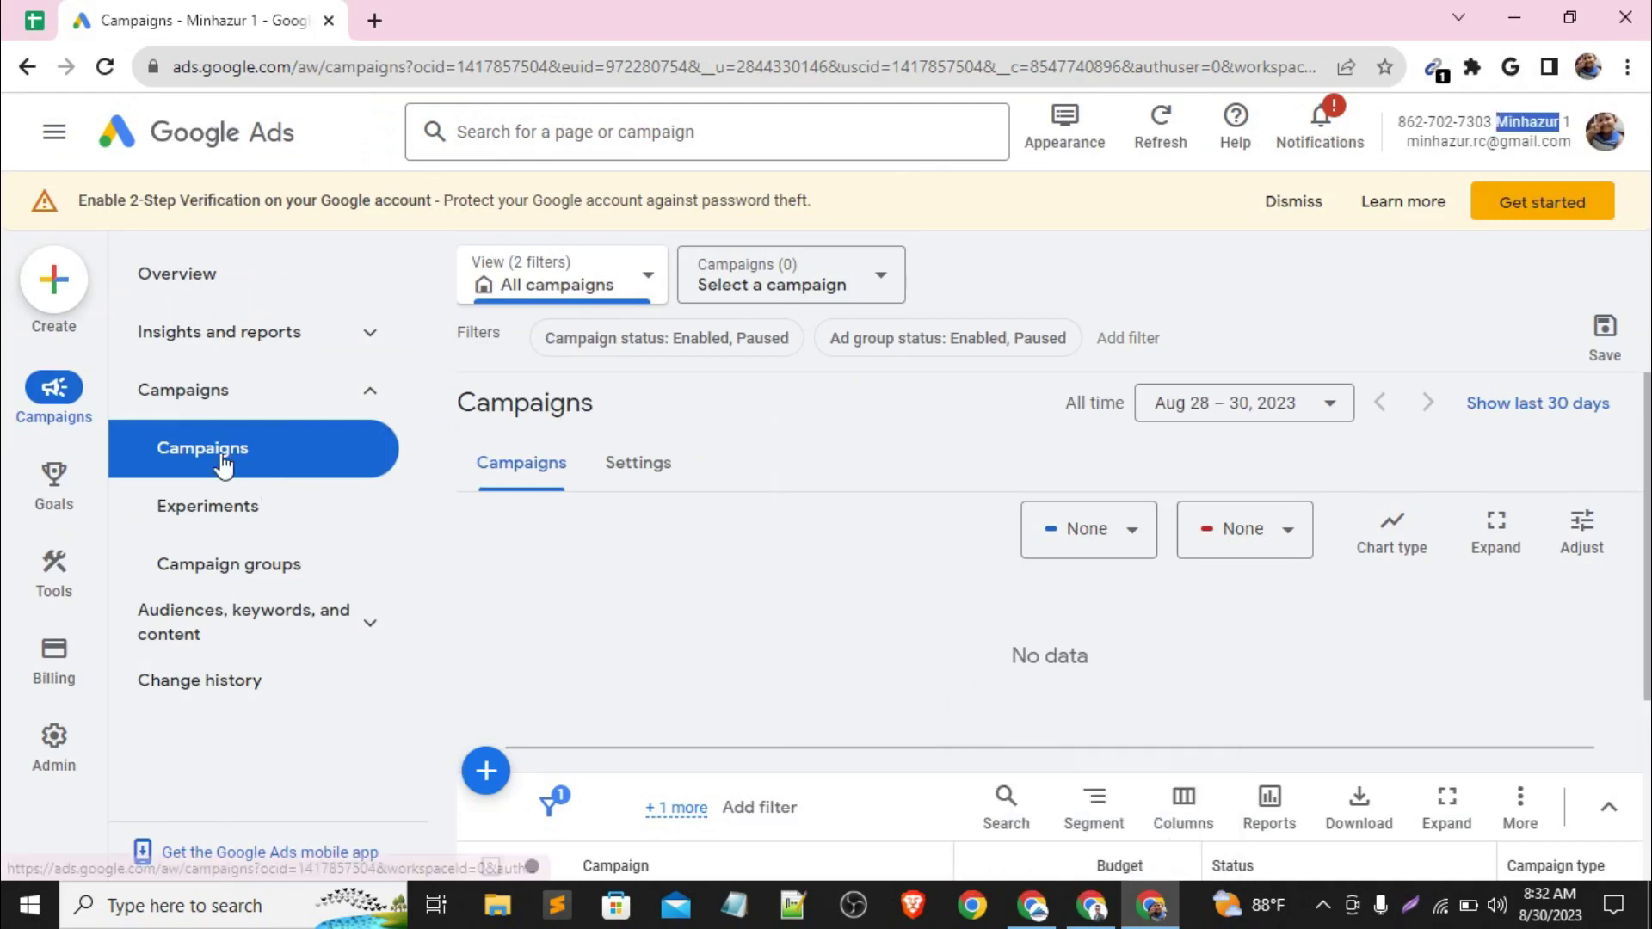
left_click(60, 572)
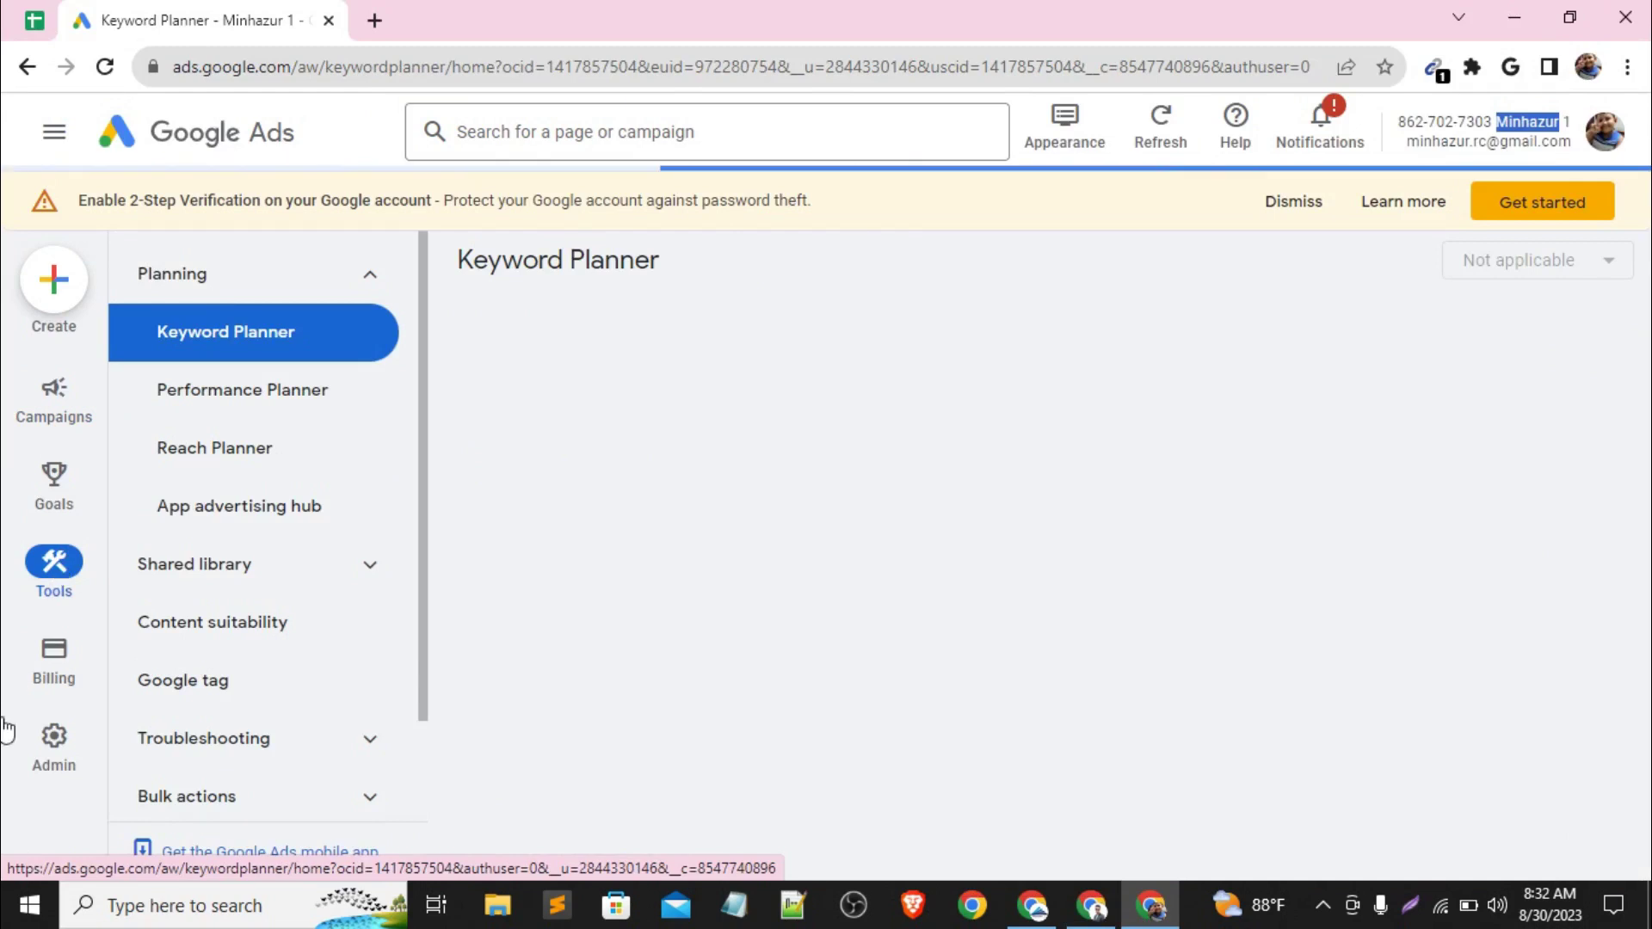
left_click(56, 753)
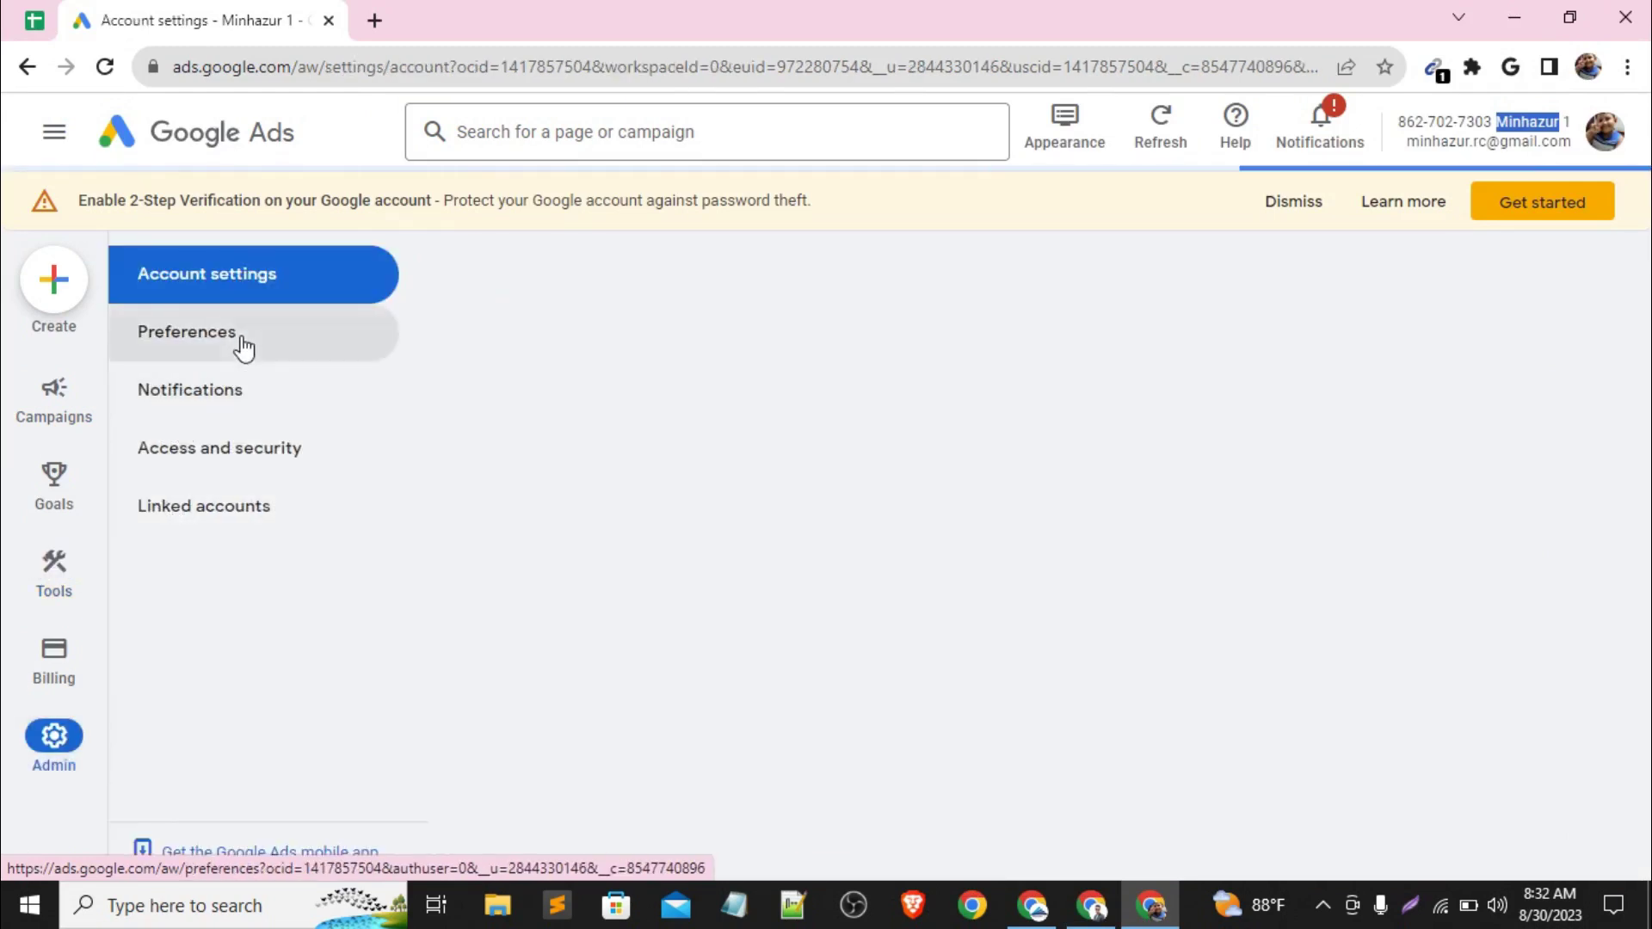
left_click(244, 346)
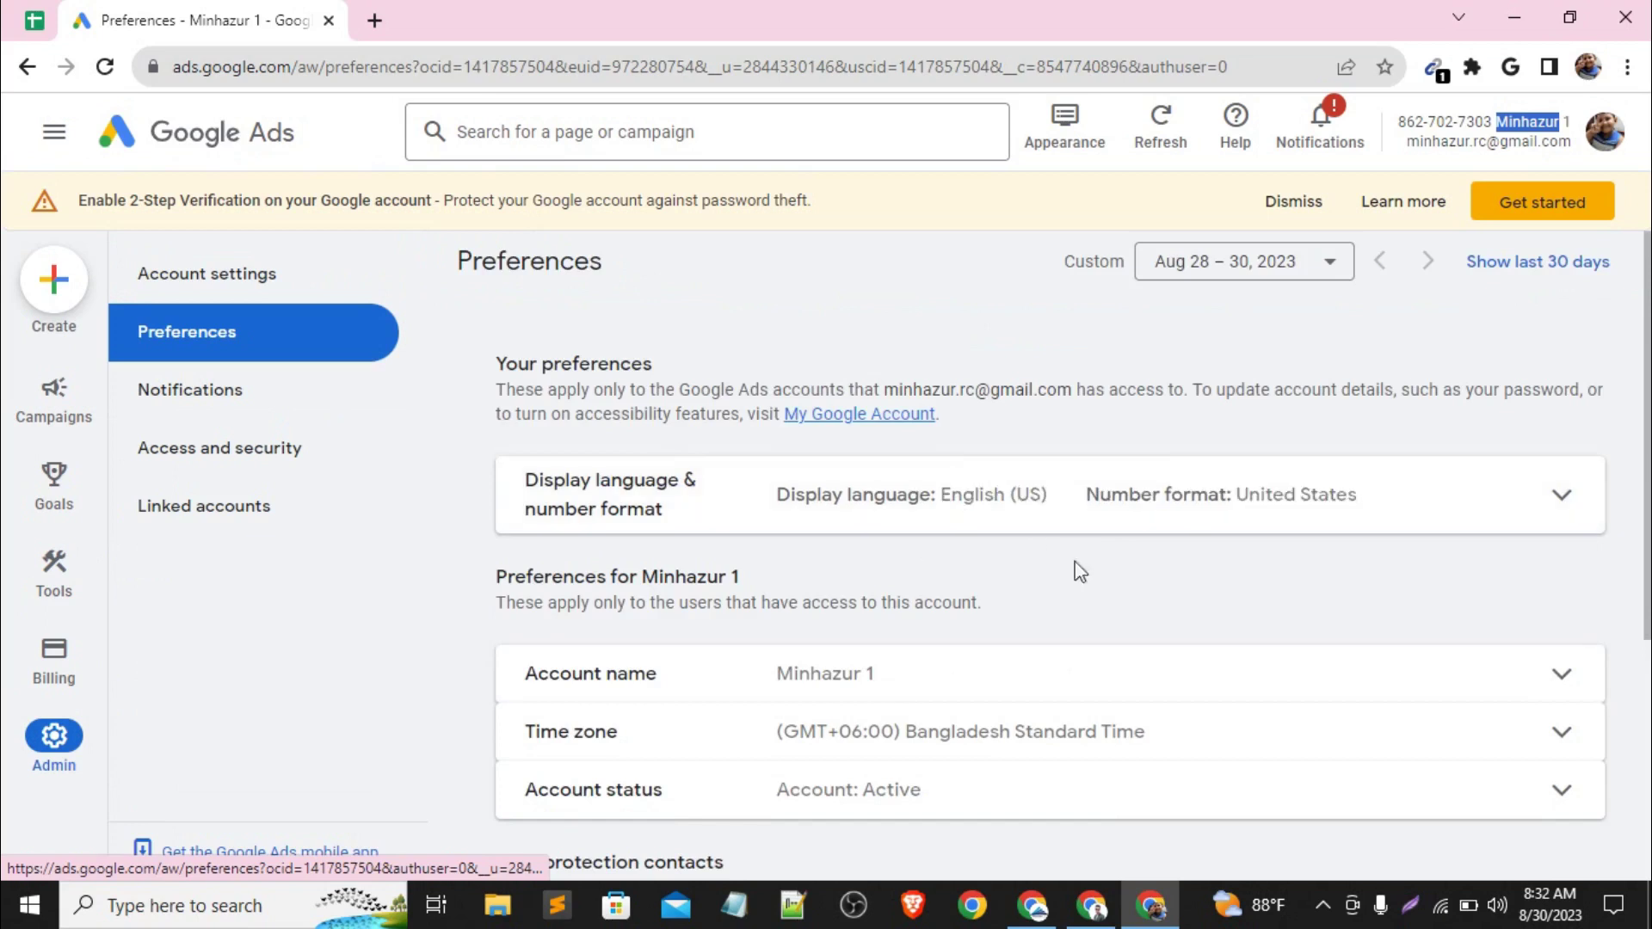
scroll(996, 671, "down", 1)
left_click(983, 582)
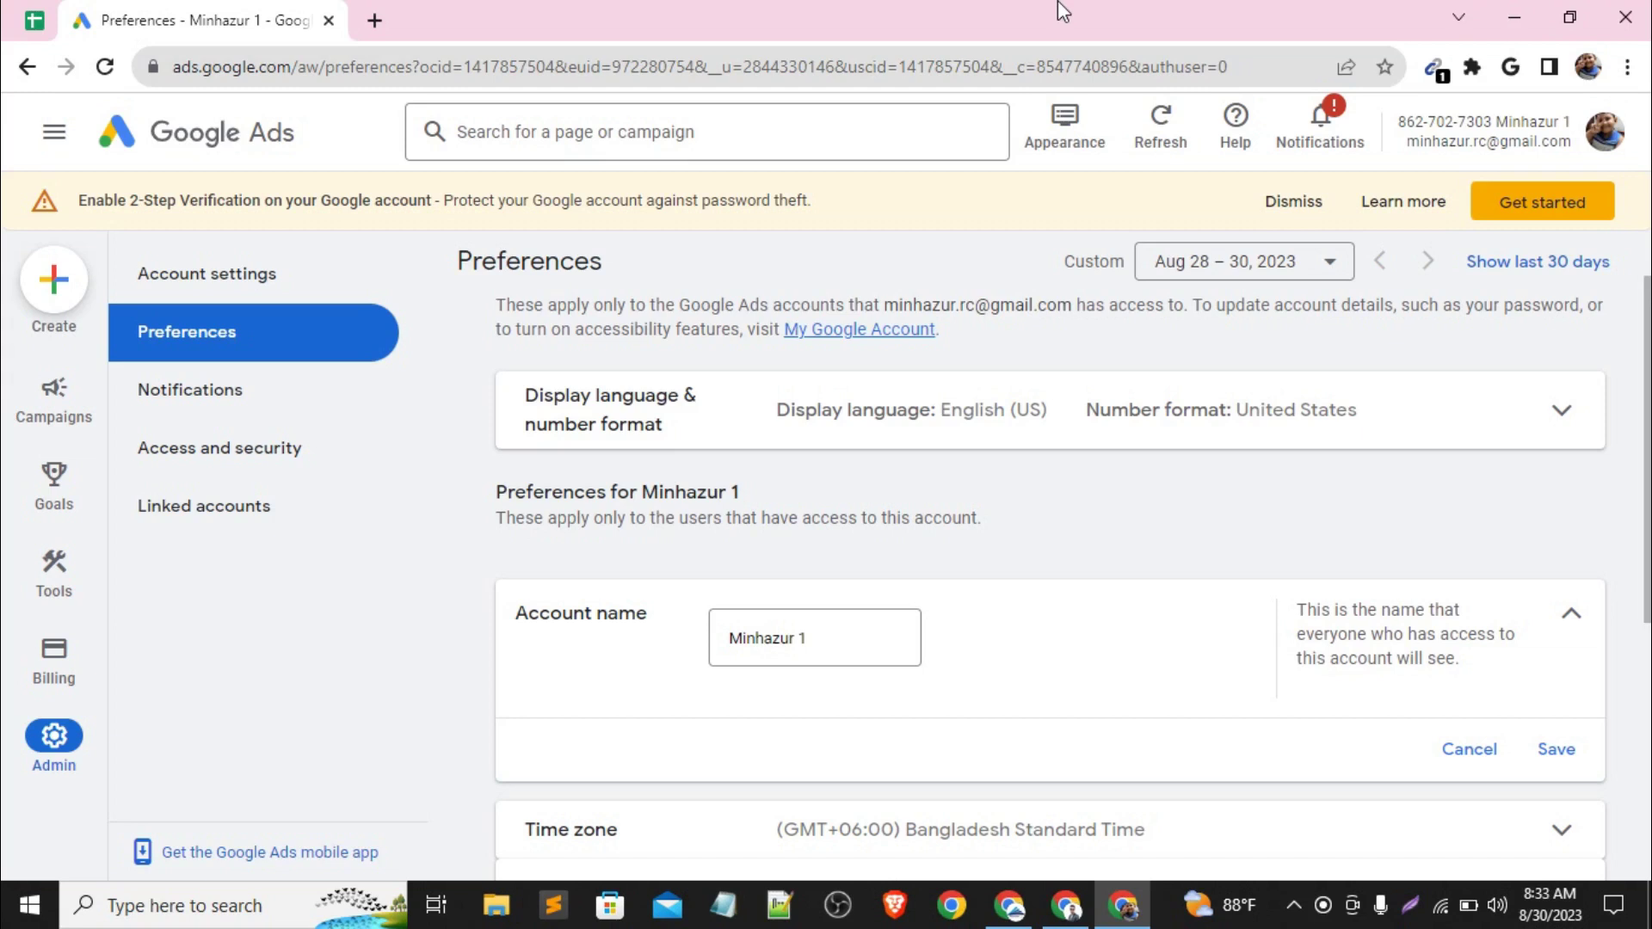
scroll(920, 317, "up", 1)
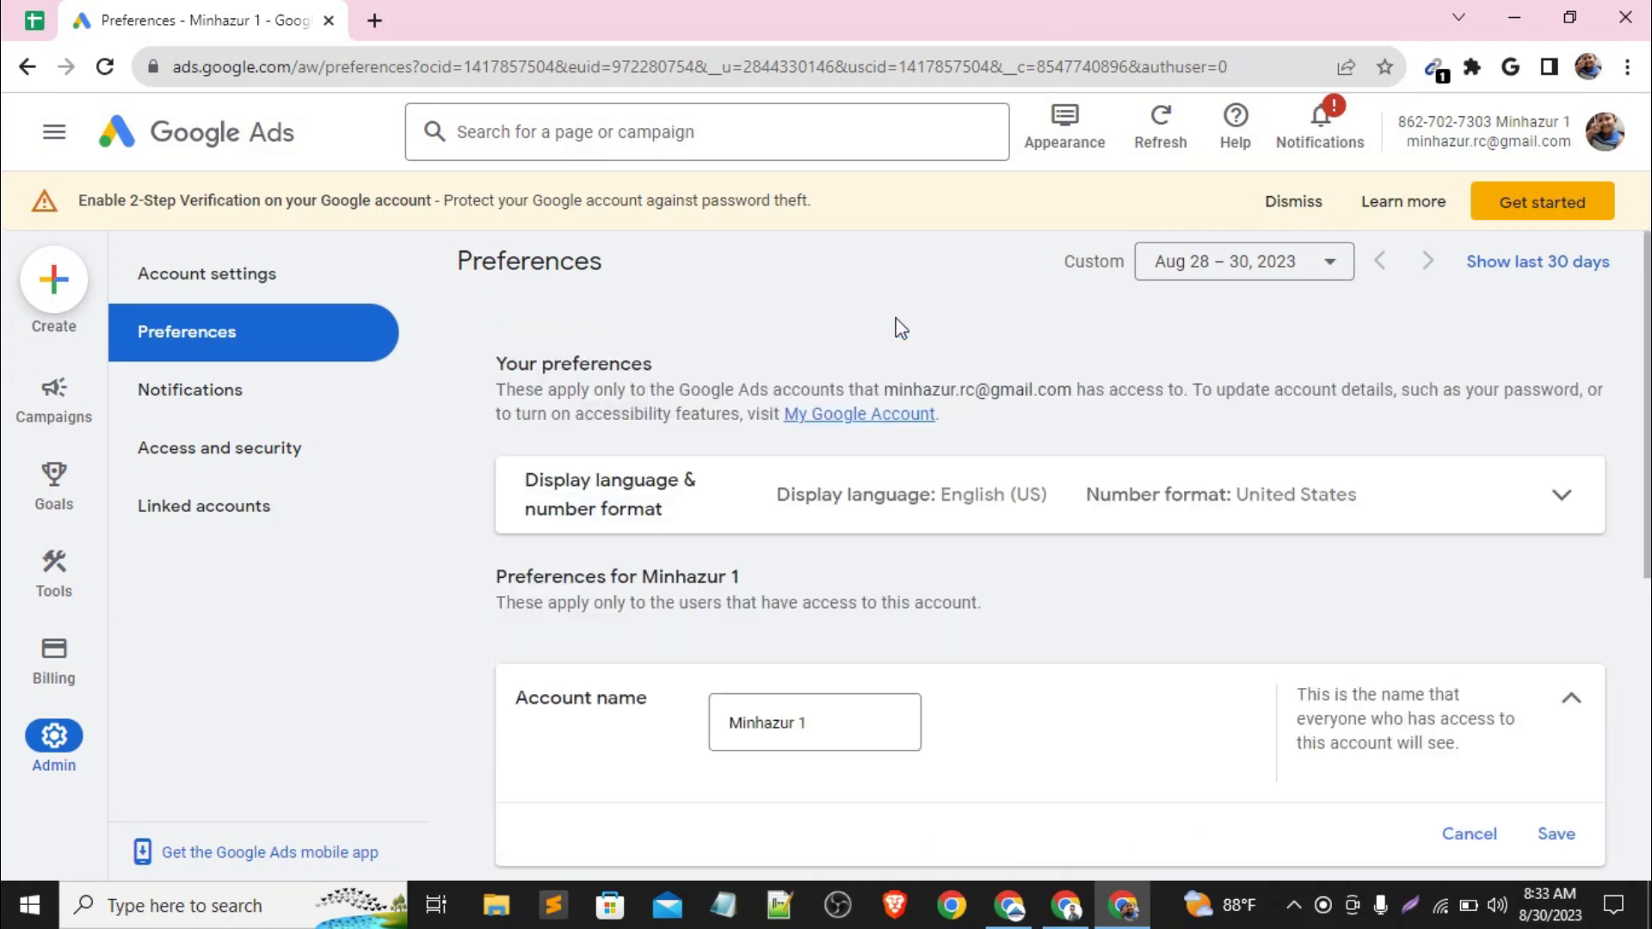